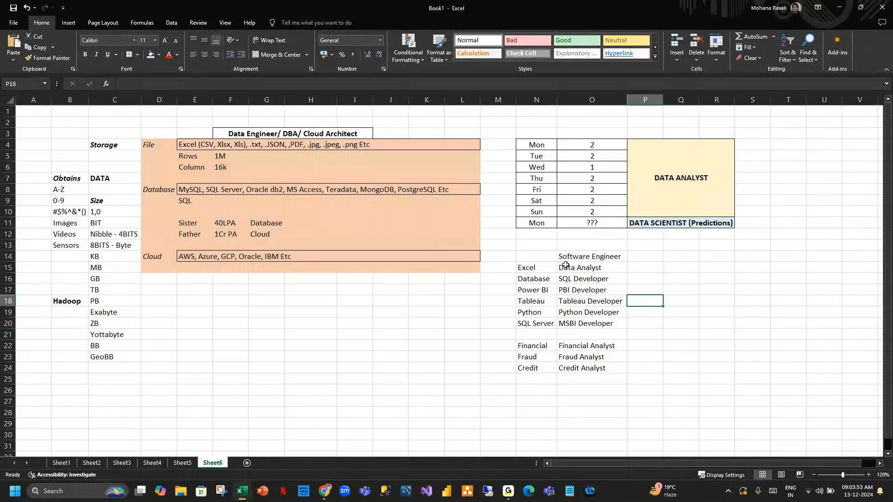
Clear the job-role and notes-block selections on the spreadsheet.
left_click(857, 311)
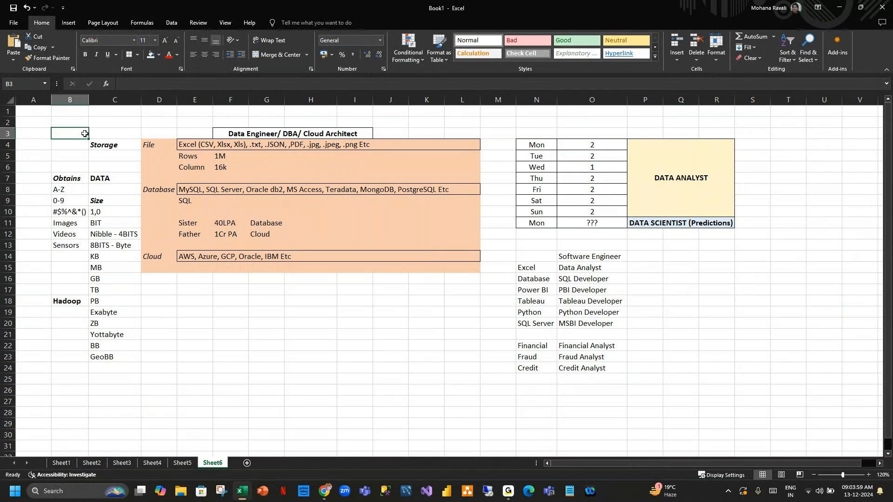
left_click_drag(83, 134, 685, 392)
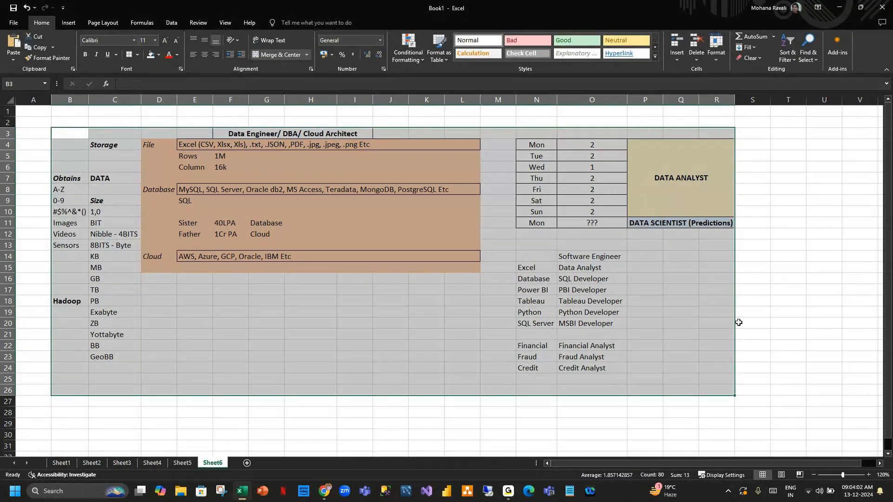
left_click(739, 323)
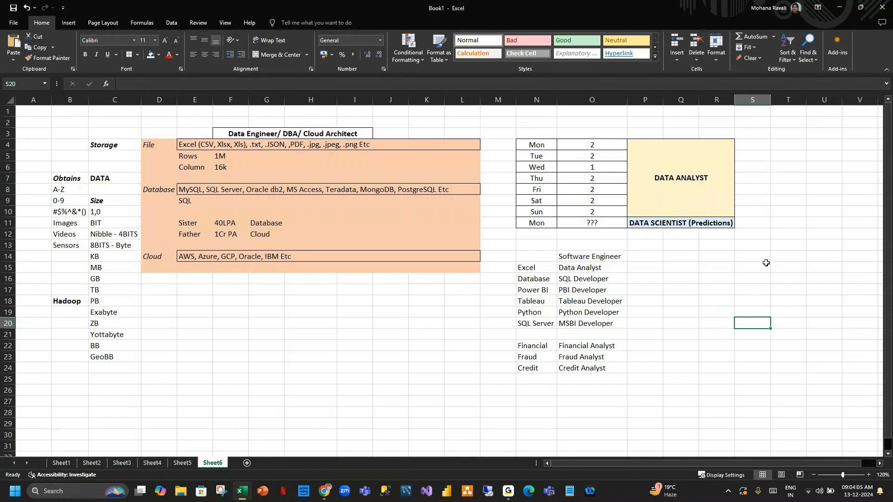
Open the recent PQE_Naresh16_4PM notes file in Notepad and switch to the SQL POWERBI DEMO notes.
left_click(567, 492)
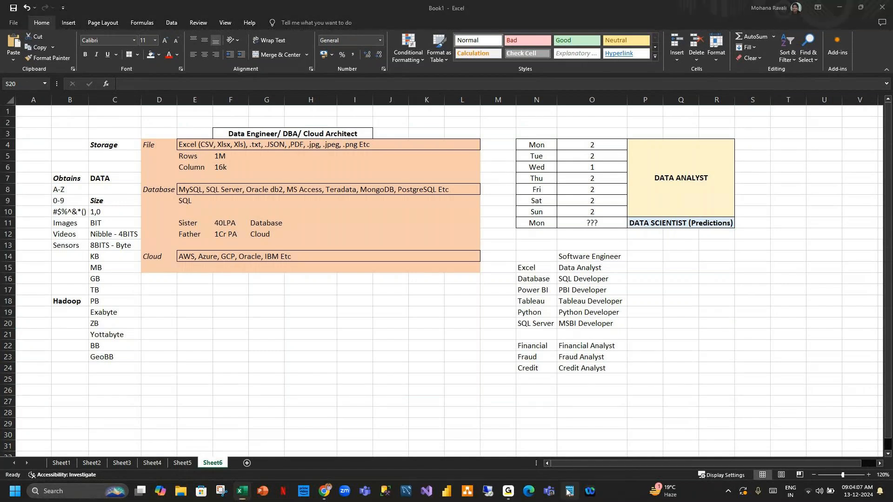
right_click(568, 493)
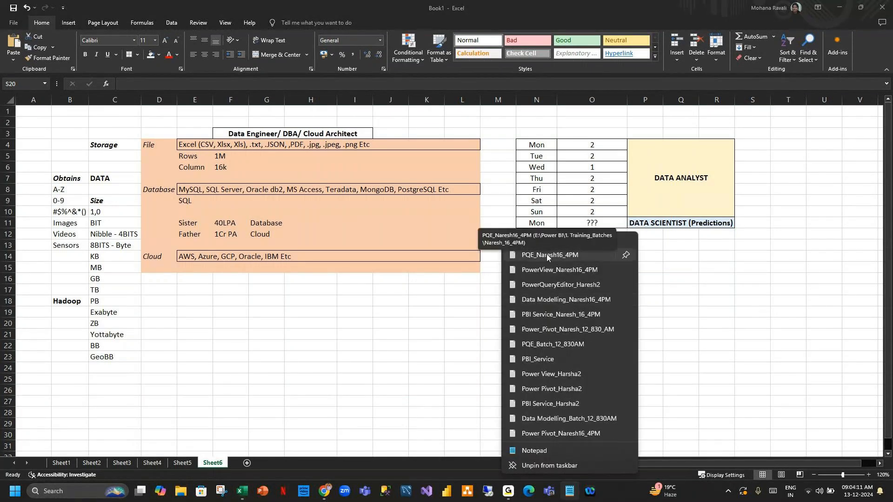
left_click(840, 7)
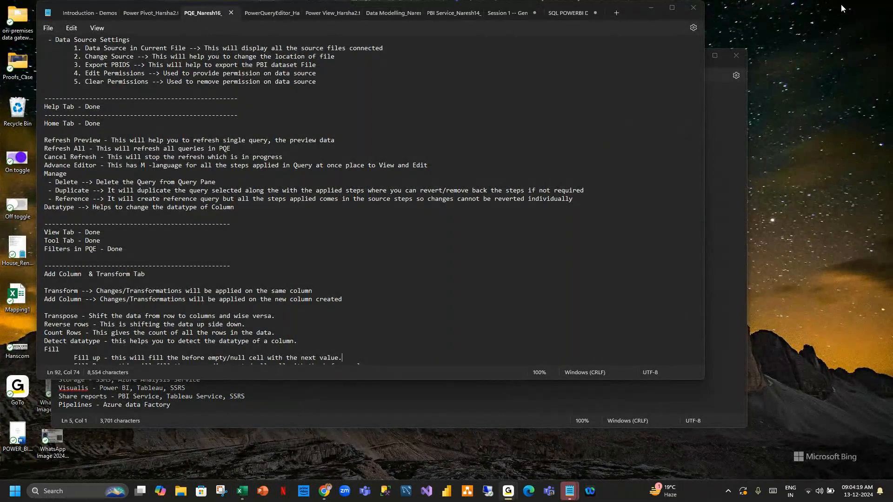
left_click(510, 112)
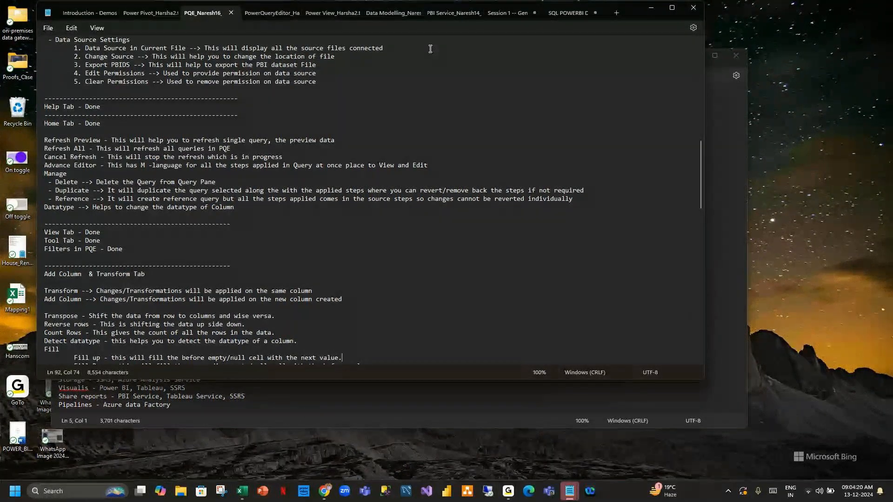
left_click(581, 13)
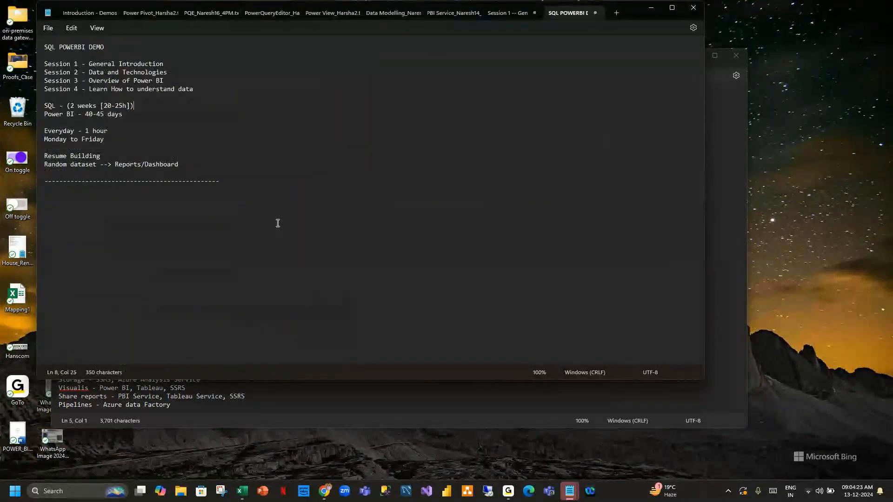
Hide the Introduction.txt notes window and maximise the SQL POWERBI DEMO notes.
left_click(651, 7)
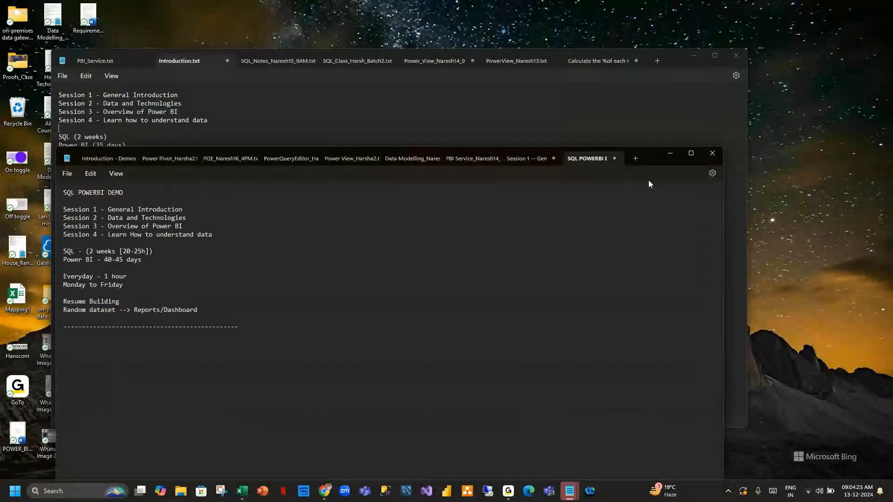
scroll(505, 221, "down", 15)
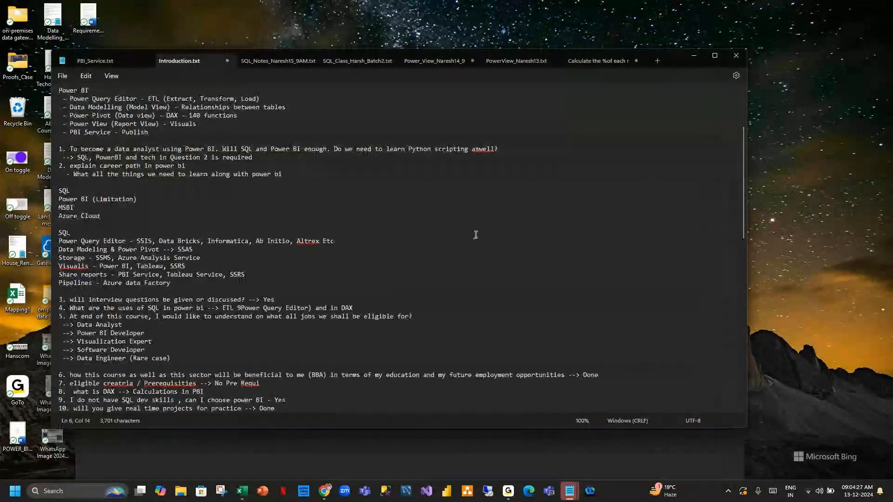
scroll(477, 232, "up", 3)
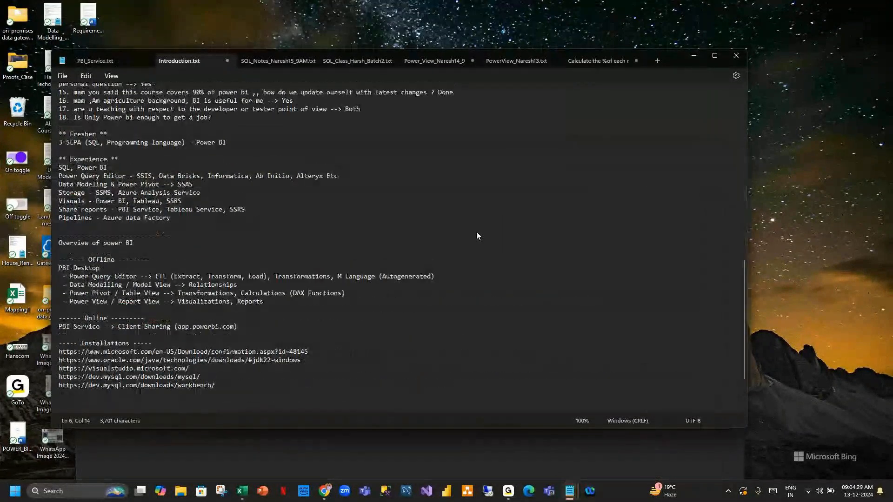
left_click(694, 56)
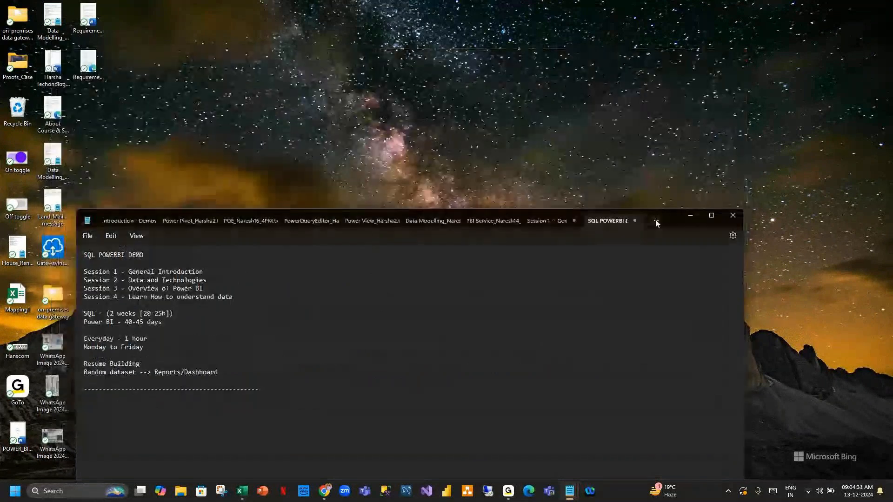
double_click(670, 222)
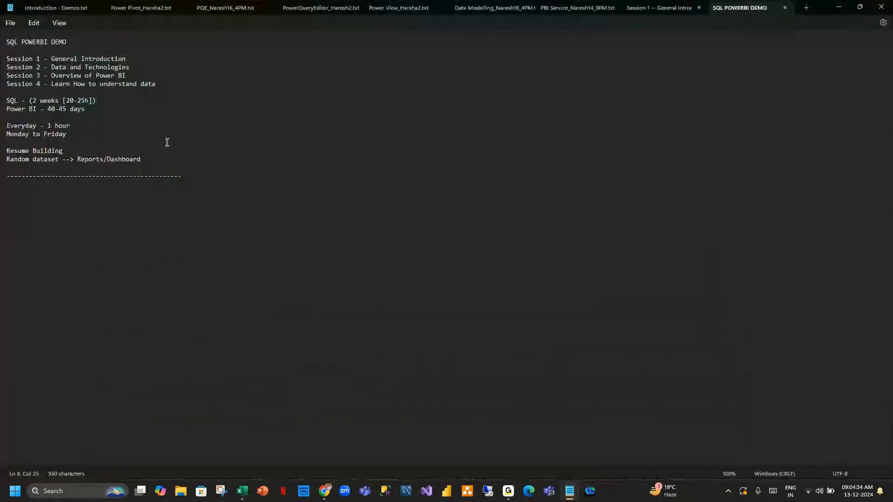
Zoom in and highlight the Session 1, Session 2 and Session 3 lines in turn.
scroll(167, 142, "up", 6)
left_click(193, 69)
left_click_drag(193, 69, 8, 58)
left_click(289, 99)
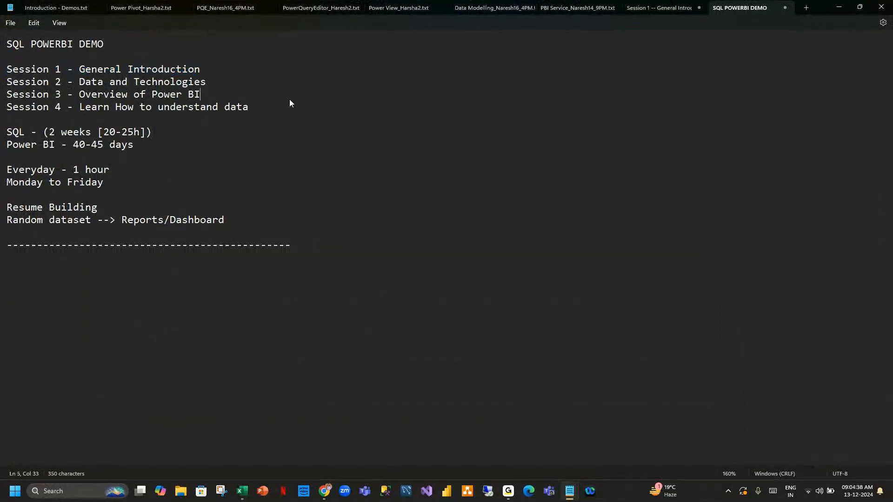
left_click_drag(213, 81, 4, 81)
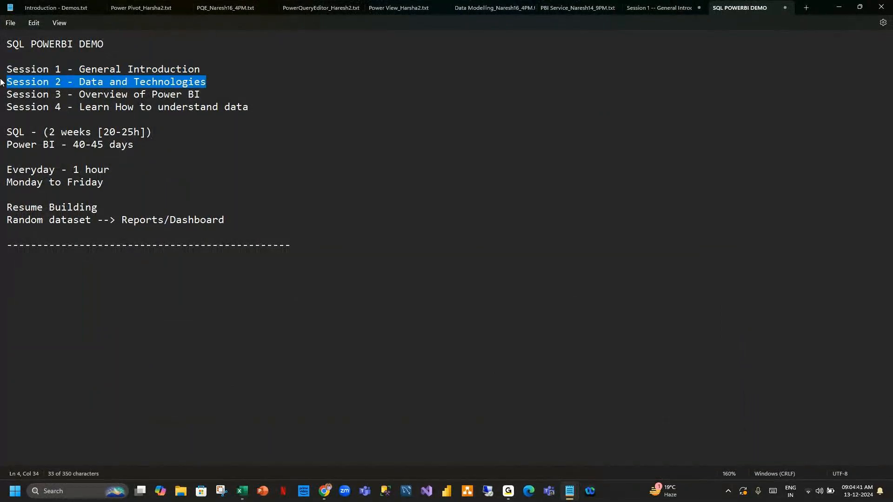
left_click(208, 97)
left_click_drag(208, 95, 2, 95)
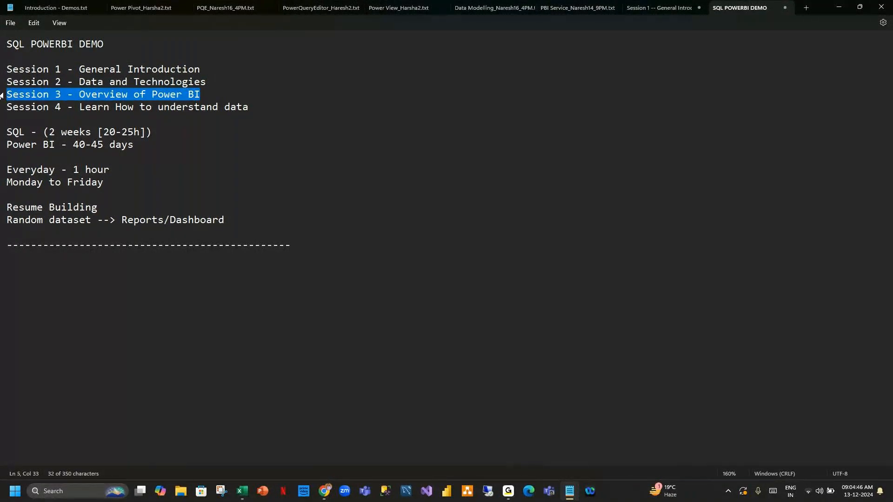
left_click(49, 256)
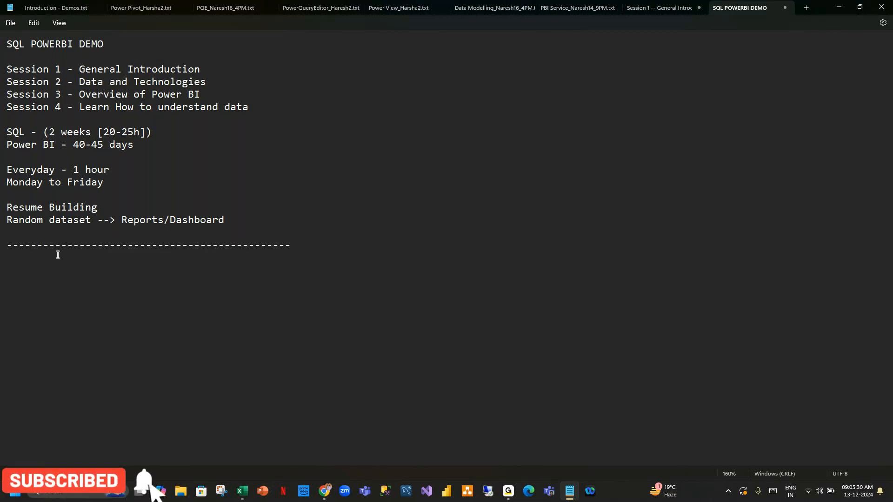
Type 'PBI Desktop' and 'PBI Service' as separate lines below the separator.
type("BI")
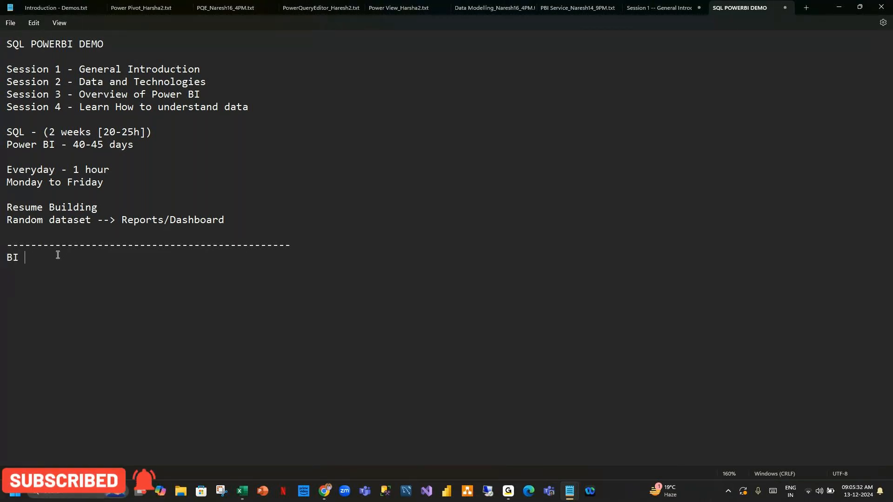
key("BackSpace")
key("BackSpace")
key("BackSpace")
type("PBI Desktop")
key("Return")
key("Return")
type("PBI")
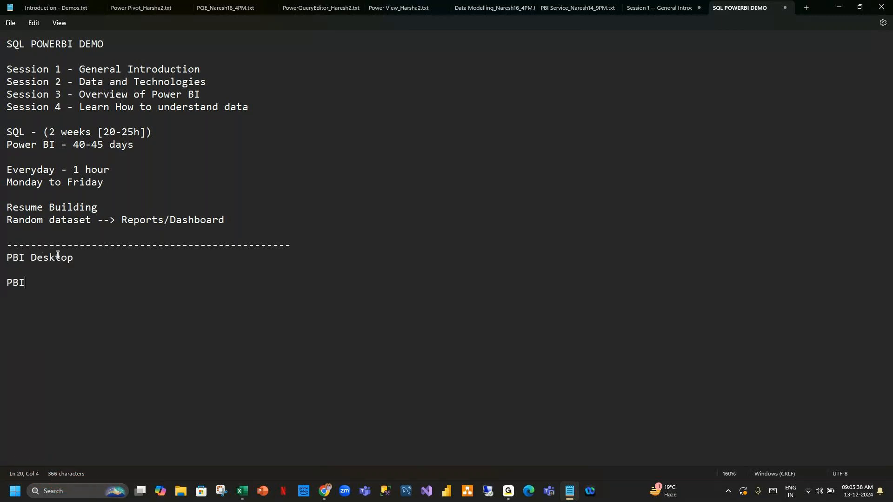
type(" Service")
Highlight the PBI Desktop and PBI Service lines to point them out.
left_click_drag(73, 259, 1, 263)
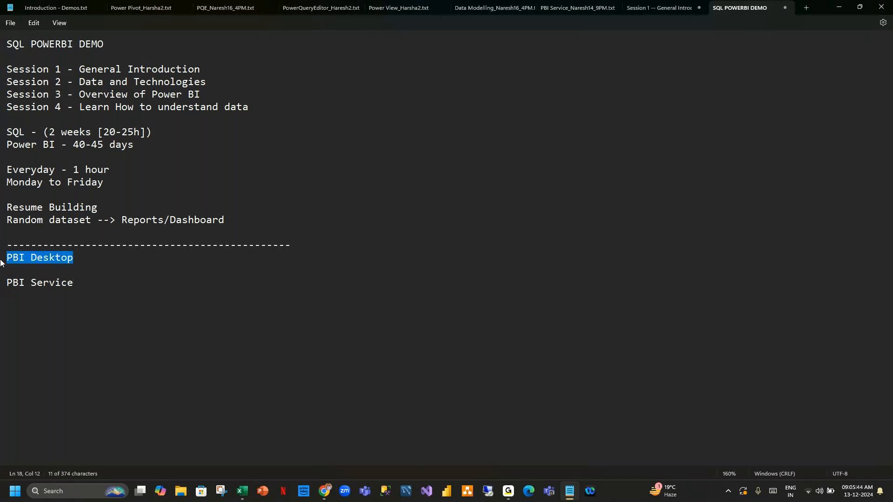
left_click_drag(79, 284, 2, 281)
left_click(138, 278)
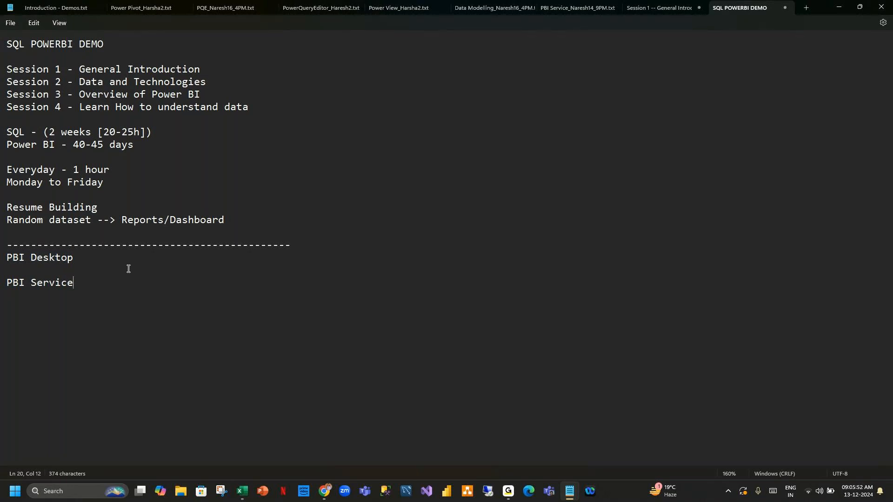
left_click_drag(83, 283, 3, 256)
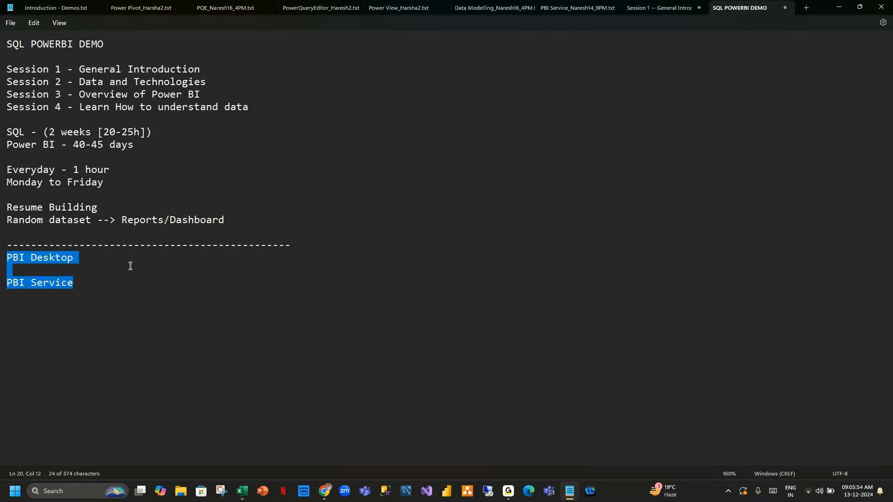
left_click(88, 281)
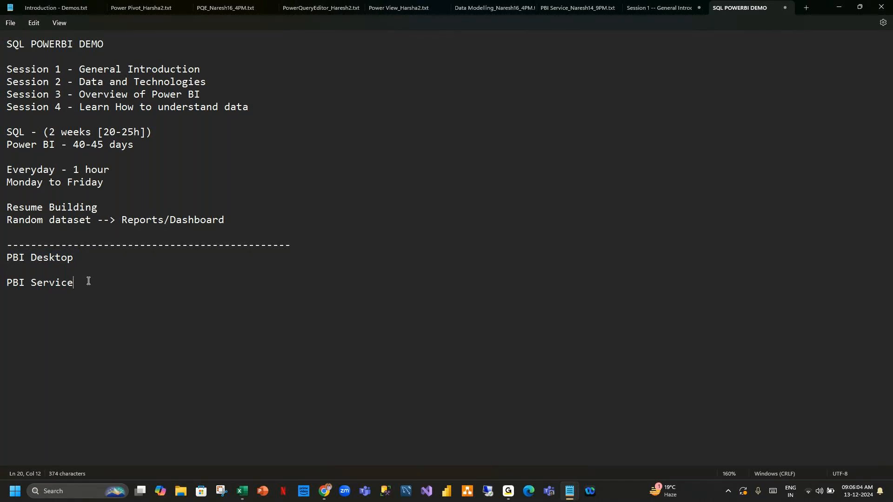
left_click_drag(74, 258, 6, 258)
Append ' - 90%' to the PBI Desktop line.
left_click_drag(78, 291, 7, 271)
left_click(96, 253)
type("- 90%")
left_click_drag(124, 255, 3, 258)
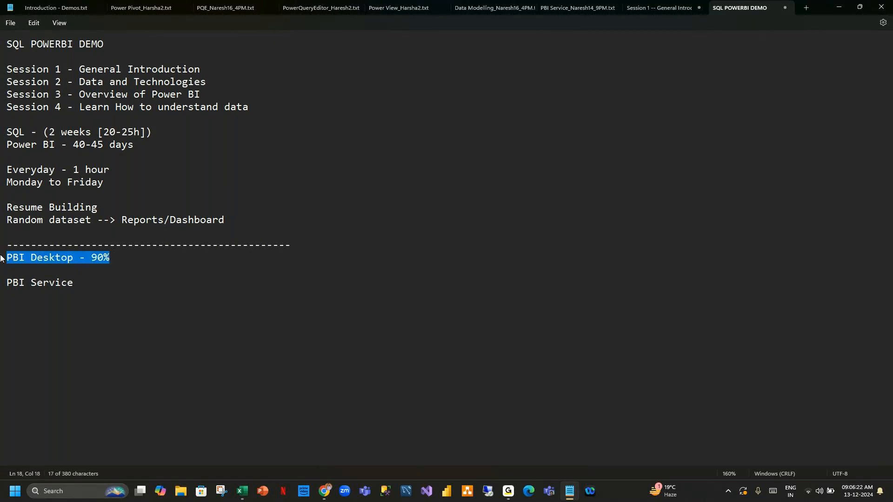
Append ' - 10%' to the PBI Service line and highlight both share lines.
left_click(123, 285)
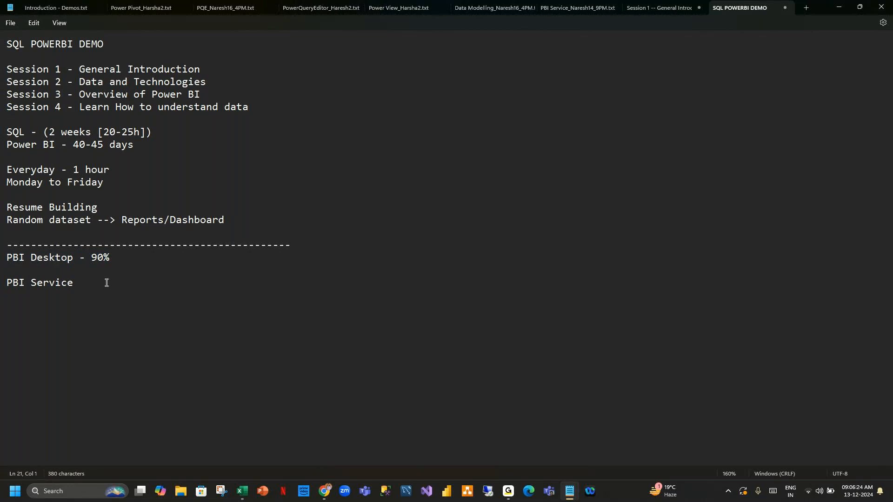
type("- 10%")
left_click_drag(123, 284, 3, 276)
left_click(152, 287)
left_click(117, 259)
left_click_drag(117, 259, 8, 257)
left_click(176, 257)
left_click_drag(175, 256, 2, 259)
left_click_drag(121, 286, 2, 285)
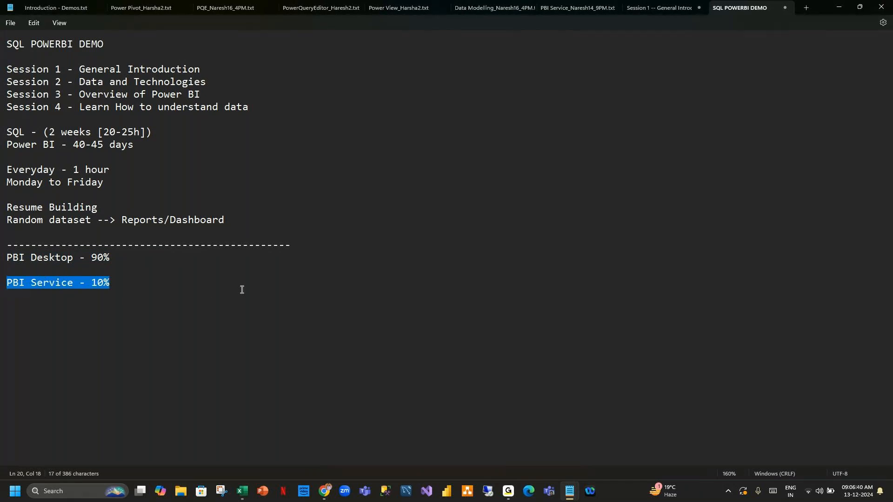
Add ' - No Licence' after the 90% on the PBI Desktop line.
left_click(173, 255)
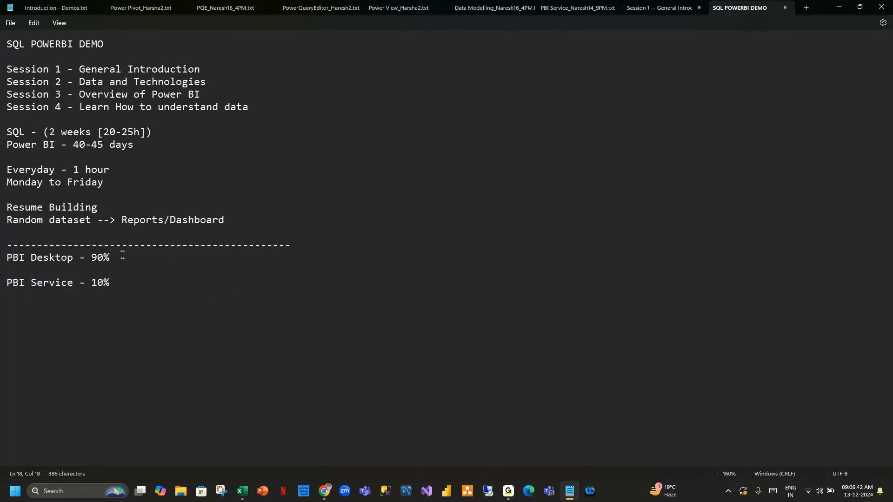
left_click_drag(123, 255, 6, 259)
left_click(136, 264)
type("- No Licence")
left_click_drag(204, 257, 5, 257)
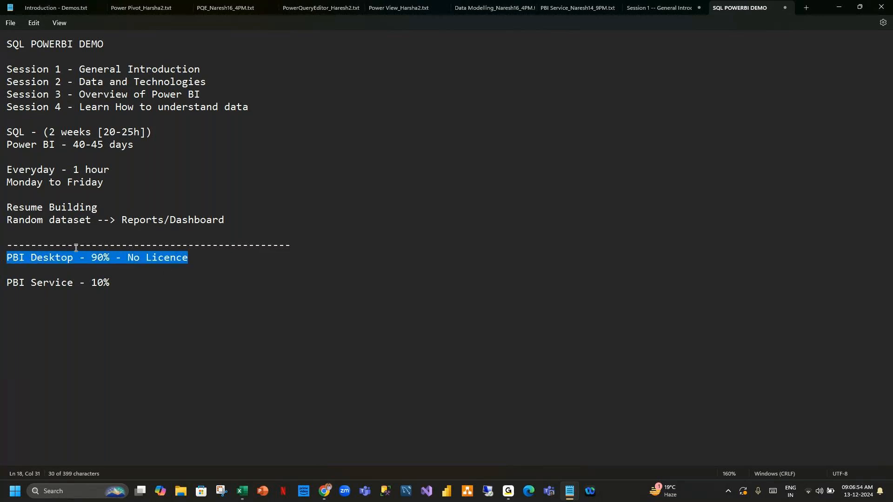
left_click_drag(201, 255, 1, 264)
left_click_drag(112, 285, 2, 285)
left_click(268, 286)
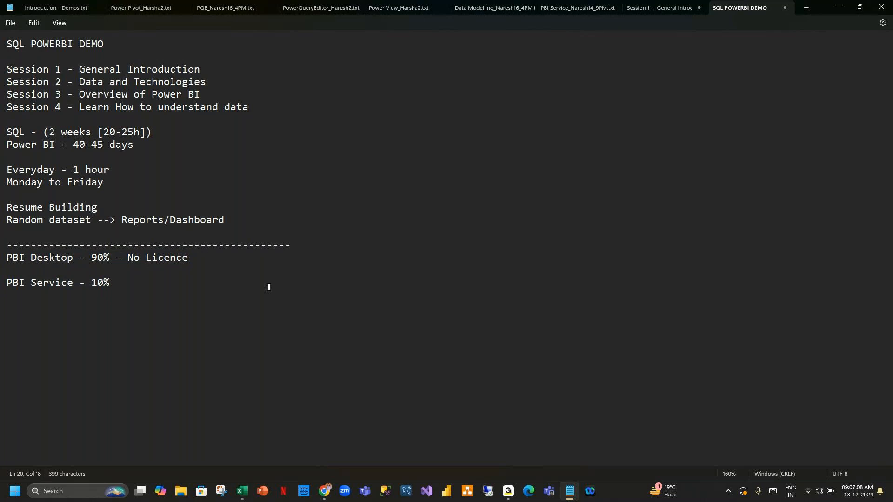
type("- Licence")
left_click_drag(212, 258, 117, 259)
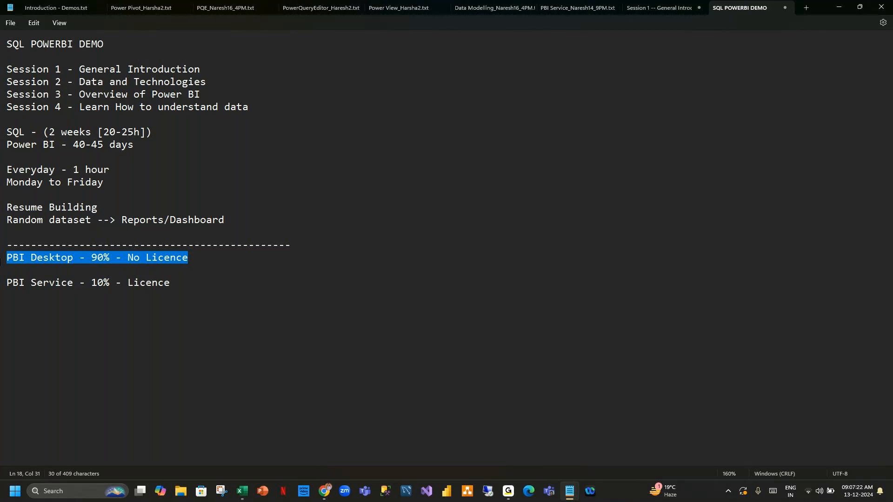
left_click_drag(171, 286, 12, 278)
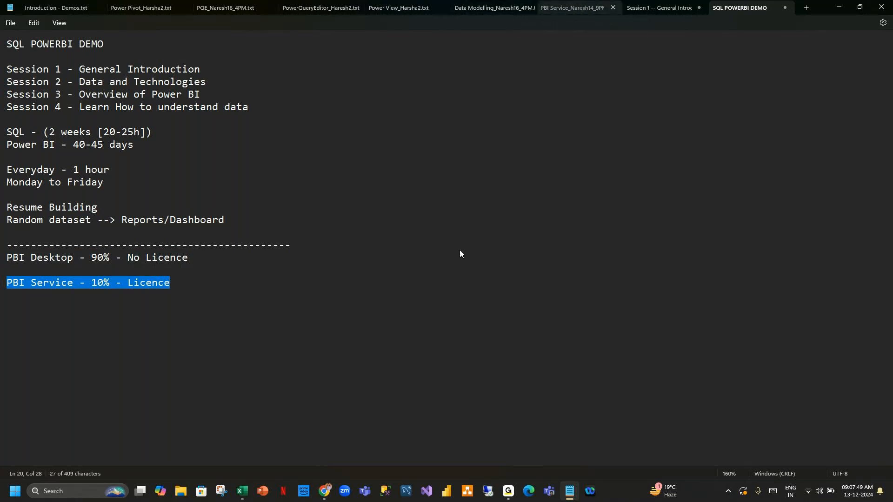
left_click(576, 8)
left_click_drag(31, 162, 329, 175)
left_click_drag(31, 225, 151, 225)
left_click(183, 226)
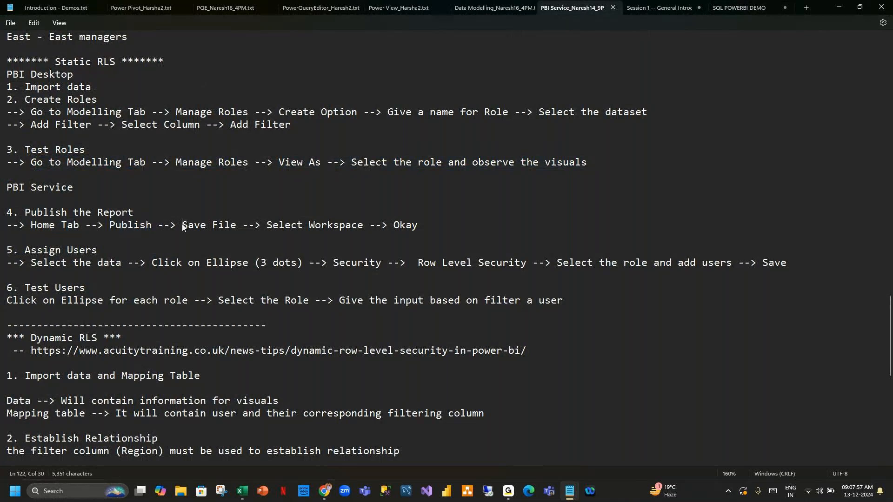
left_click(456, 226)
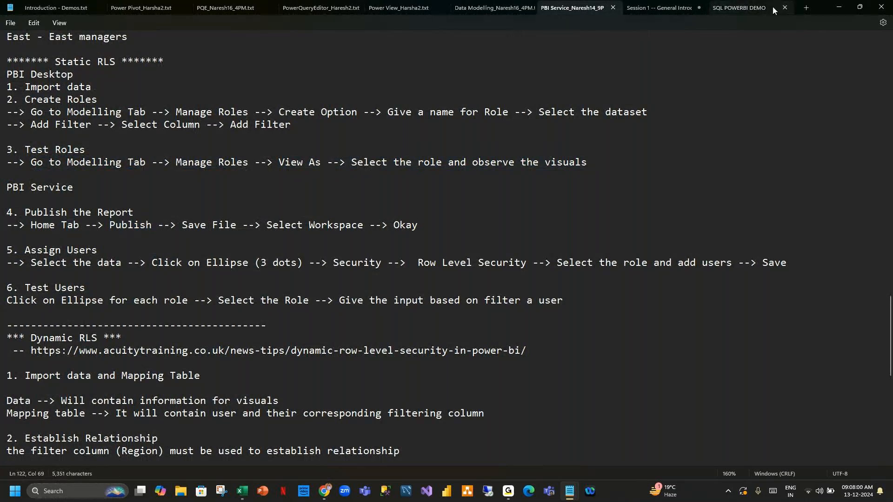
left_click(729, 7)
left_click(200, 276)
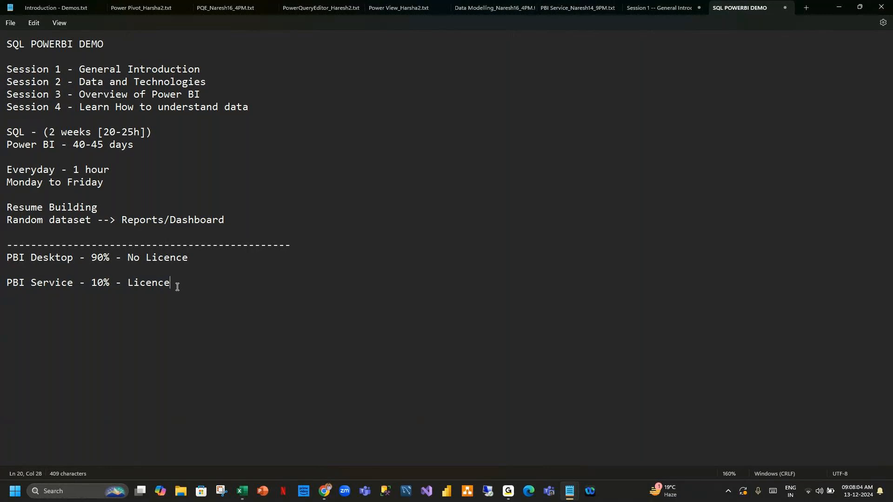
left_click_drag(169, 283, 4, 281)
left_click(198, 282)
left_click_drag(172, 283, 4, 282)
Highlight the 'PBI Desktop - 90% - No Licence' line for discussion.
left_click(184, 283)
left_click_drag(191, 259, 1, 262)
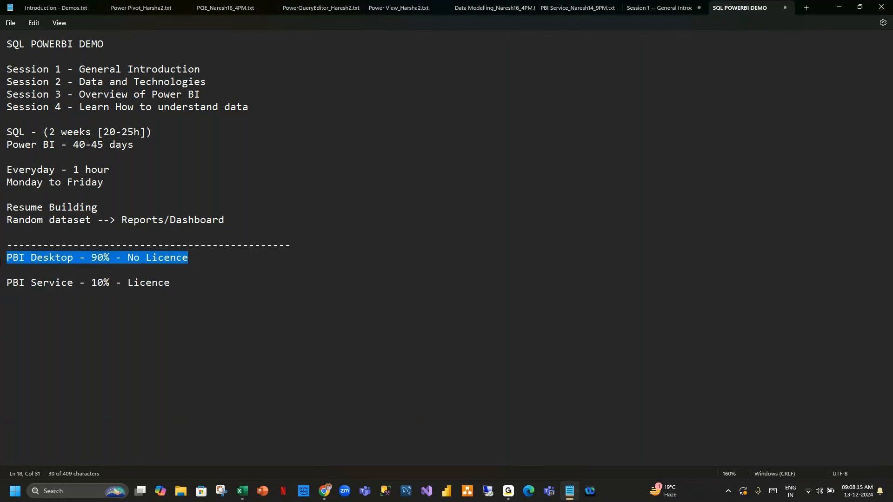
left_click(192, 263)
left_click_drag(196, 263, 14, 260)
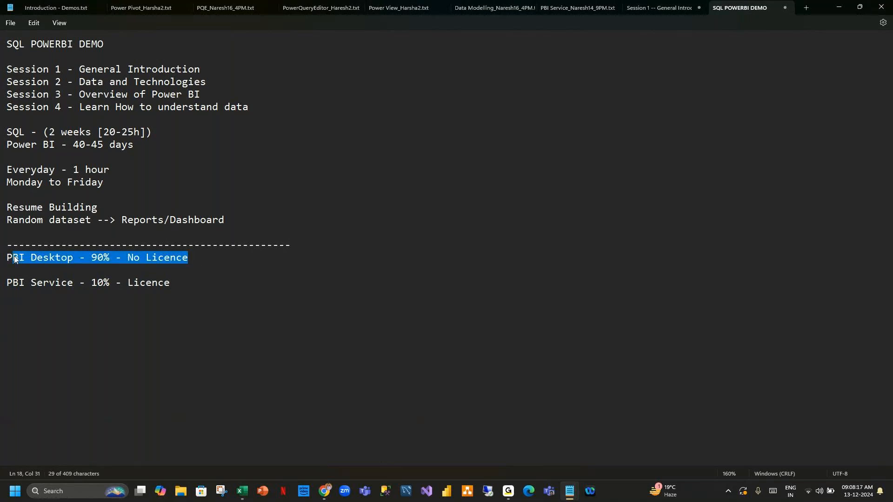
left_click(188, 280)
Add a new line '1. Power Query Editor(PQE) -' under PBI Desktop.
left_click(210, 256)
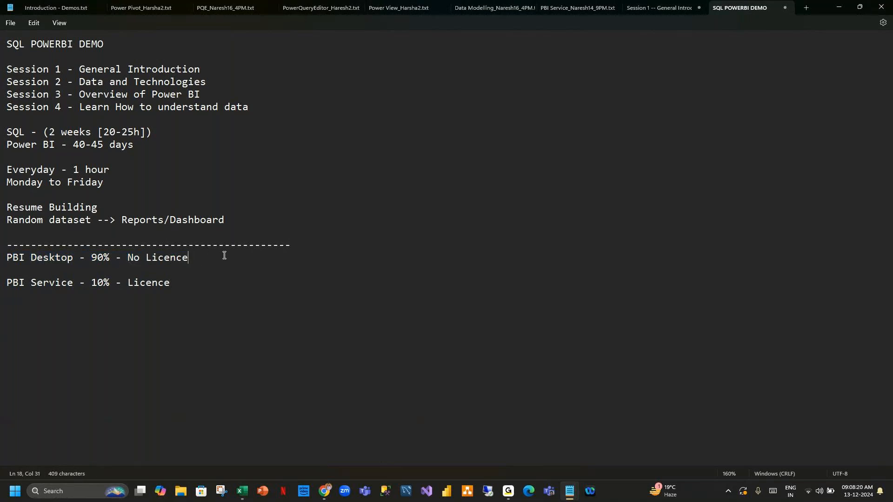
key("Return")
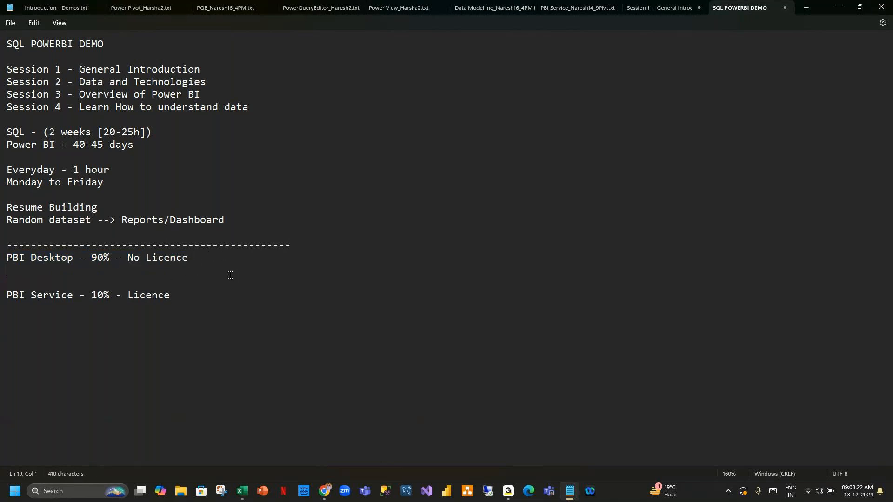
type("1. Power Query Editor")
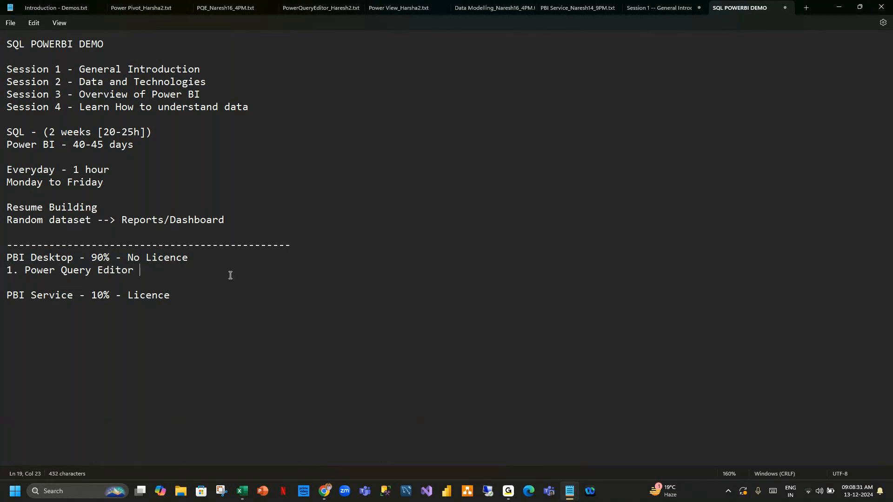
key("BackSpace")
type("(PE")
key("BackSpace")
type("QE) -")
After the PQE dash, add 'ETL(Extract, Transform, Load), Transformations, M - Language (Mashup) [Auto generated]'.
type("ETL(")
type("Extract, Transform, Load)")
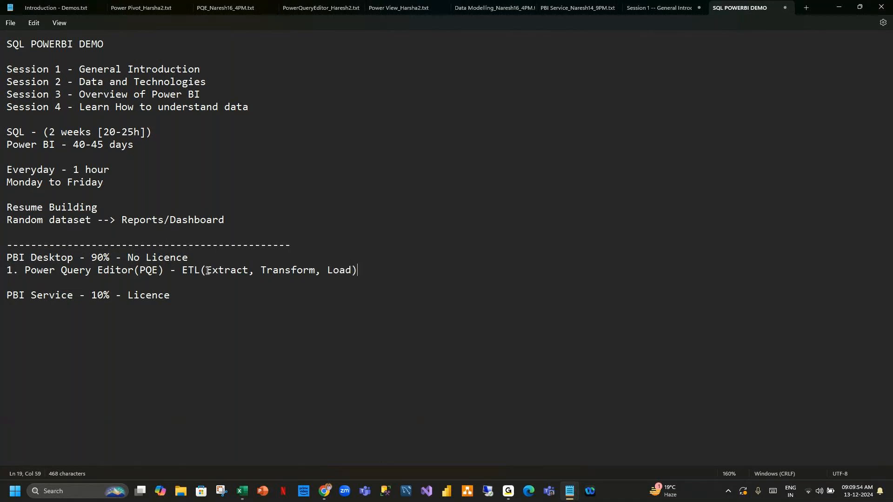
type(", Transformations, M - Language (Ma")
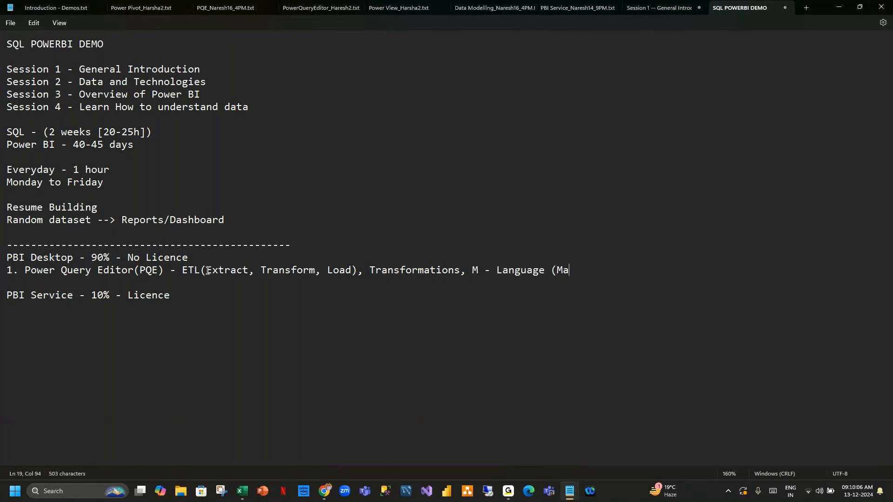
type("shup)")
left_click_drag(474, 271, 625, 278)
left_click(638, 277)
left_click(612, 274)
type("[Auto gener")
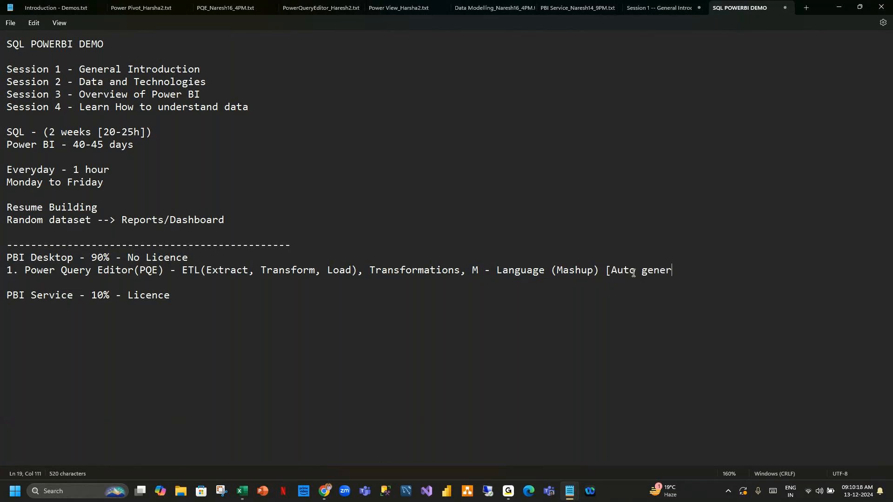
type("ated ]")
key("Return")
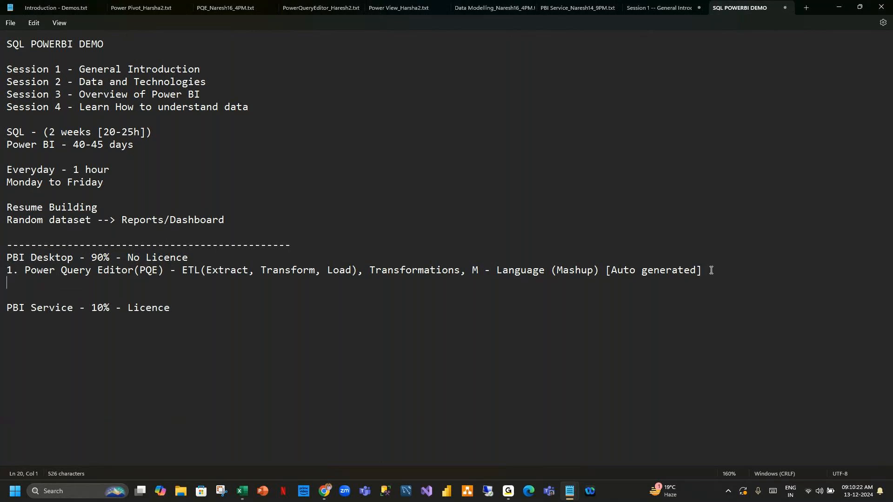
Begin the '2.' item under Power Query Editor, briefly check GoTo Meeting, then return to Notepad.
type("2.")
mouse_move(507, 494)
left_click(534, 446)
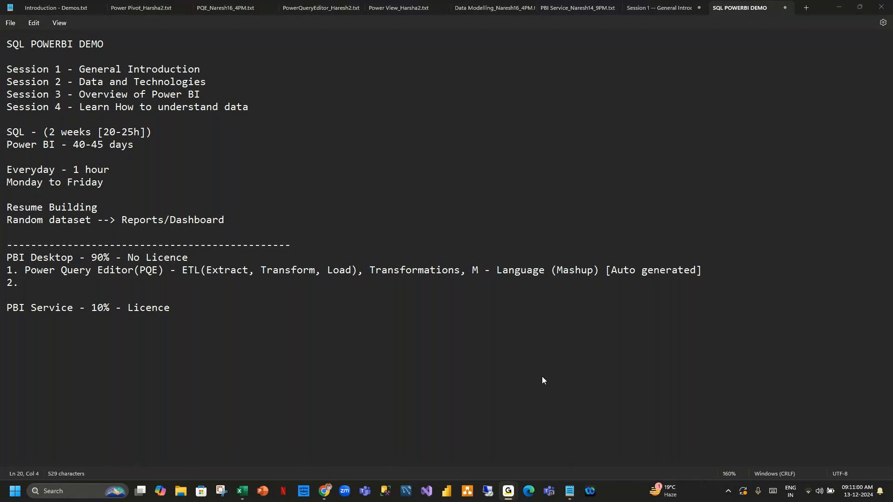
left_click(841, 6)
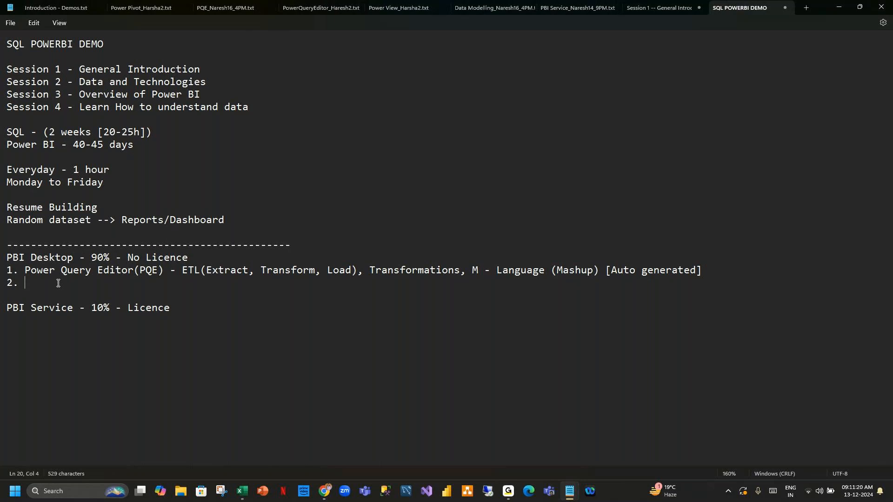
Switch to Excel's Book1 and select cell A30 below the Sheet6 notes.
left_click(242, 491)
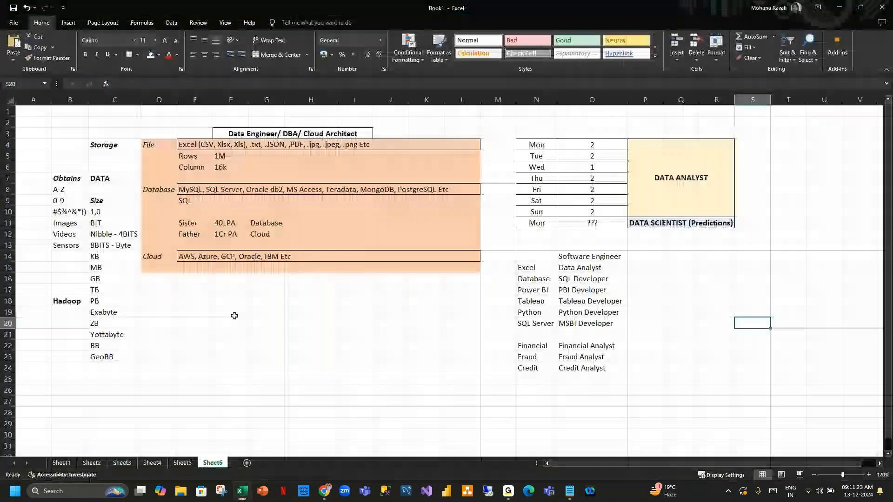
scroll(353, 339, "down", 8)
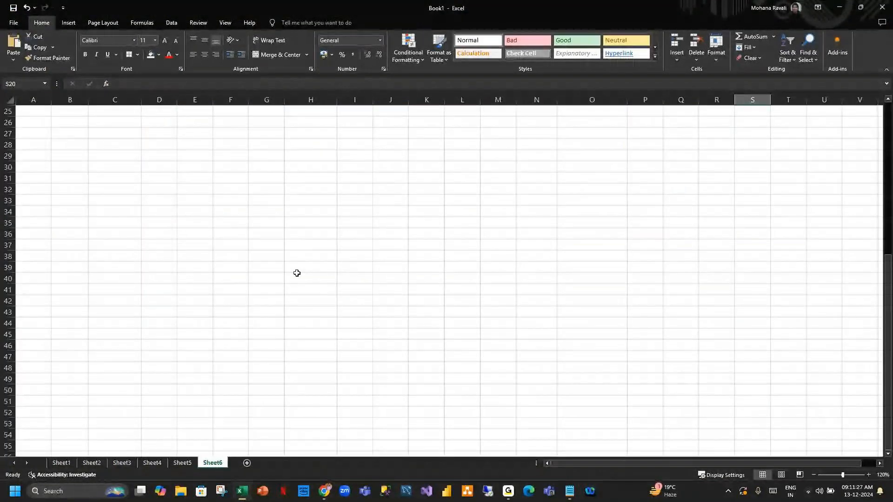
left_click(91, 167)
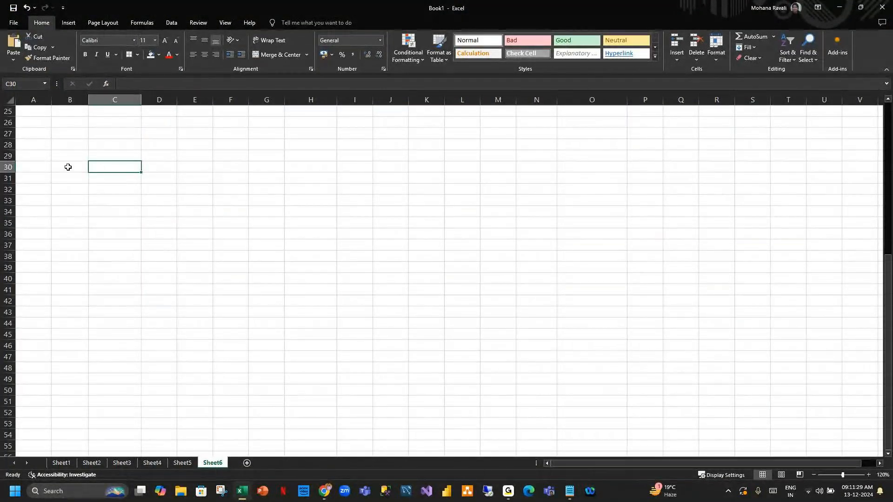
left_click(33, 169)
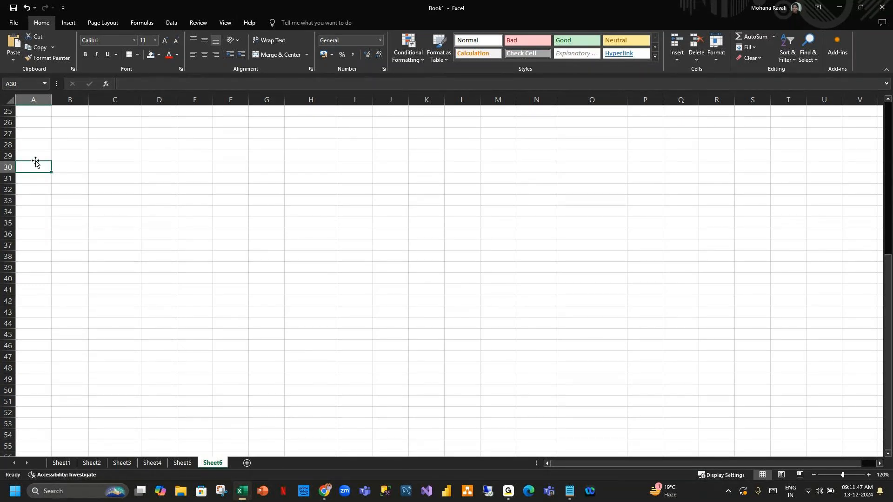
Label A30 'Customer table' and autofit column A to fit it.
type("Customer")
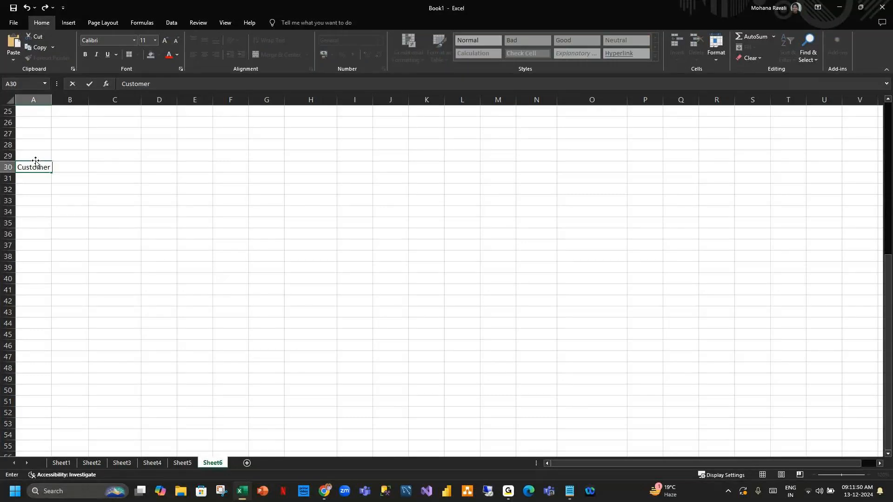
type(" table")
key("Return")
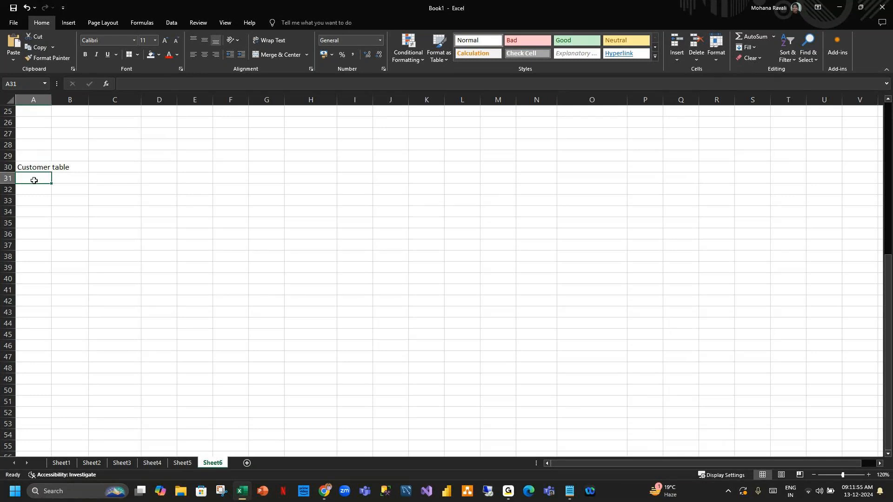
double_click(51, 100)
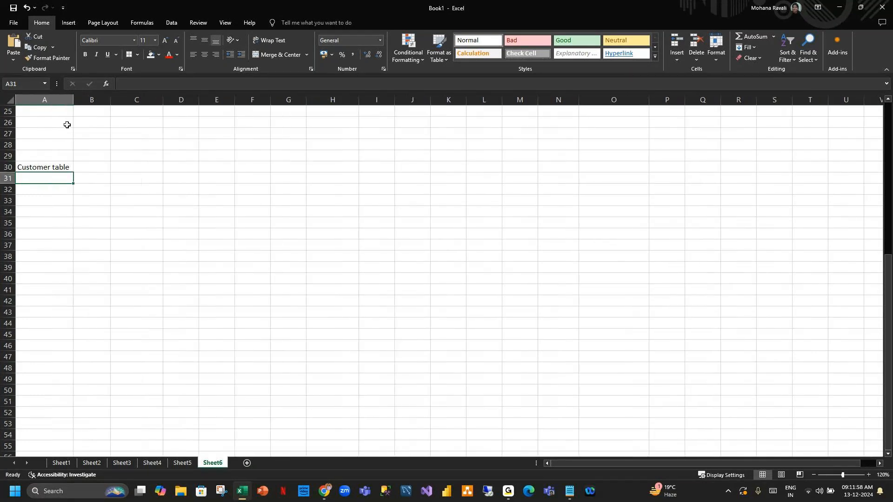
Enter Name, Phone and Email headers in B31:D31, then type 'Product table' in A35.
left_click(97, 168)
left_click(95, 180)
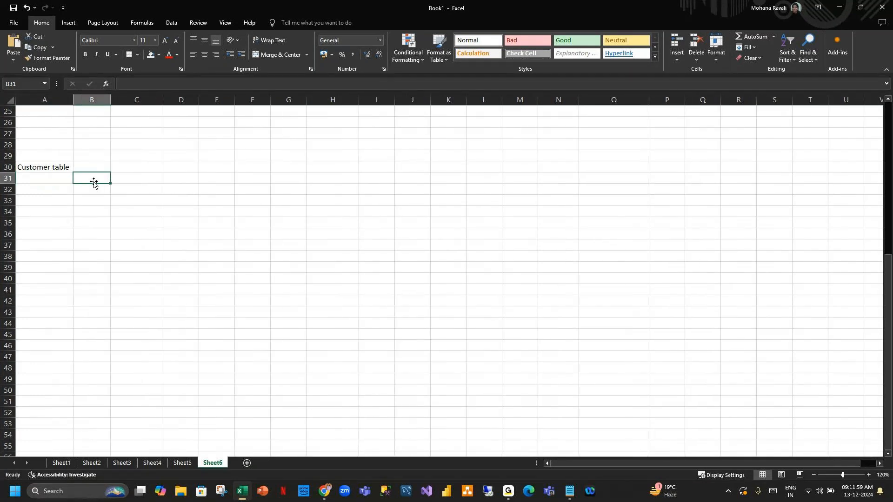
type("Name")
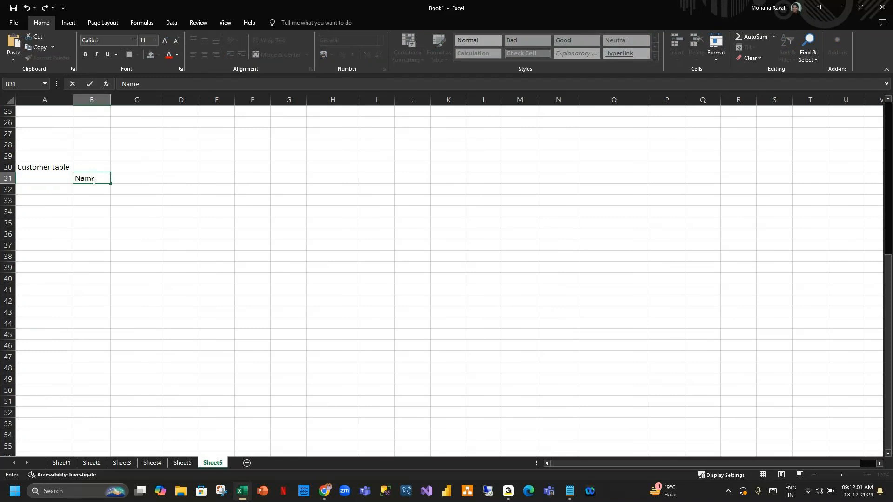
key("Tab")
type("p")
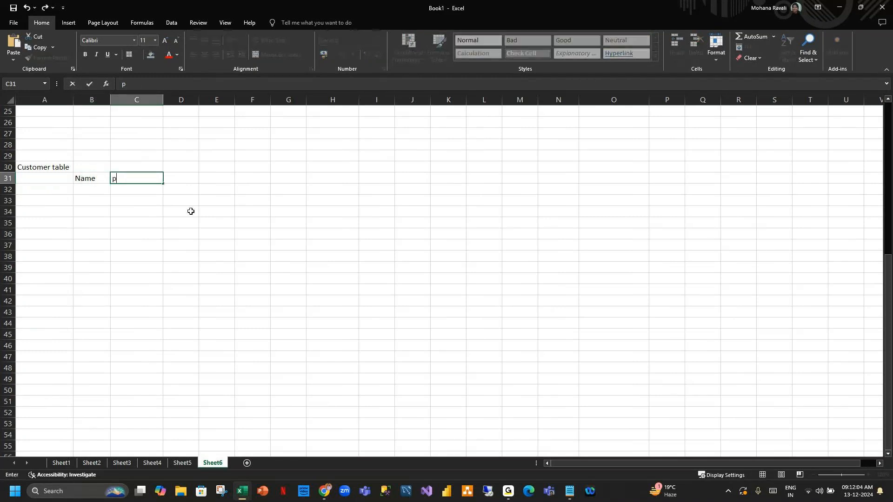
key("BackSpace")
type("Phone")
key("Tab")
type("E")
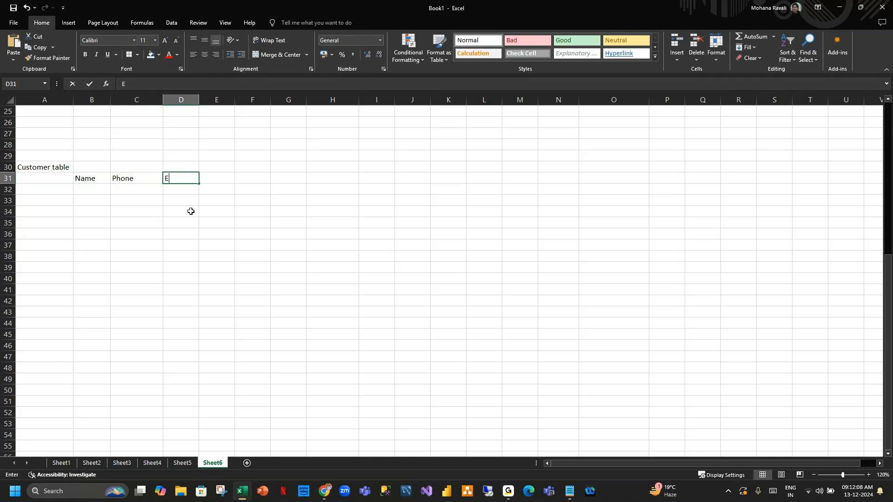
type("mail")
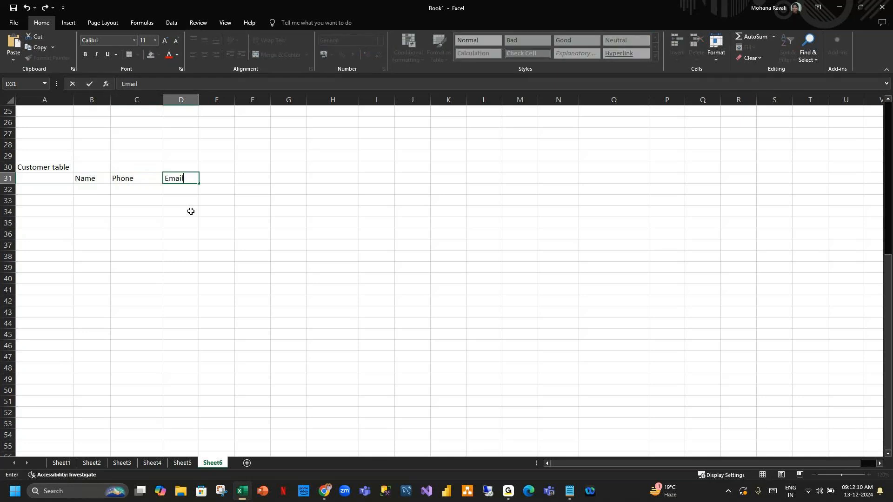
left_click(84, 254)
left_click(51, 221)
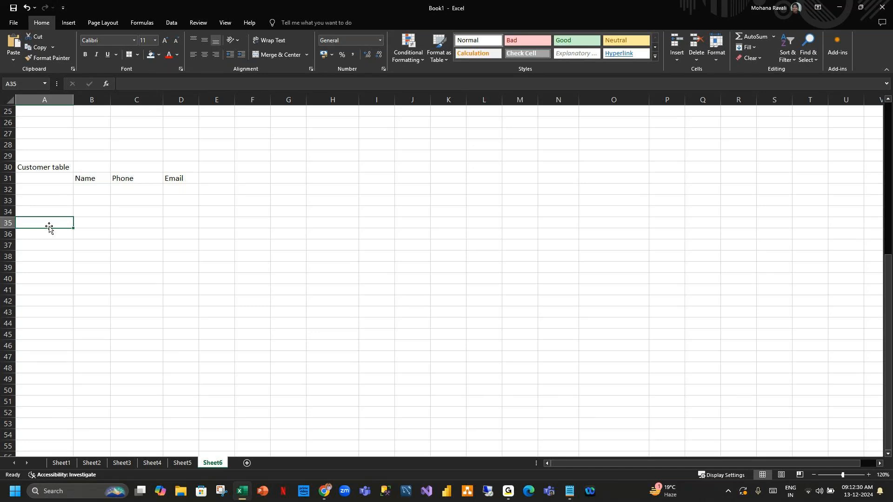
type("Produc")
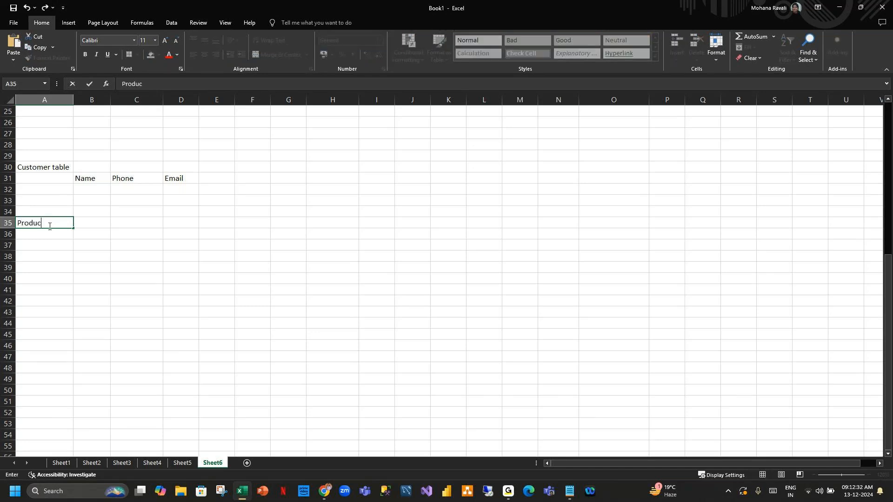
type("t table")
Confirm the Product table label and enter 'Product ID' in B36, widening column B.
key("Return")
key("Right")
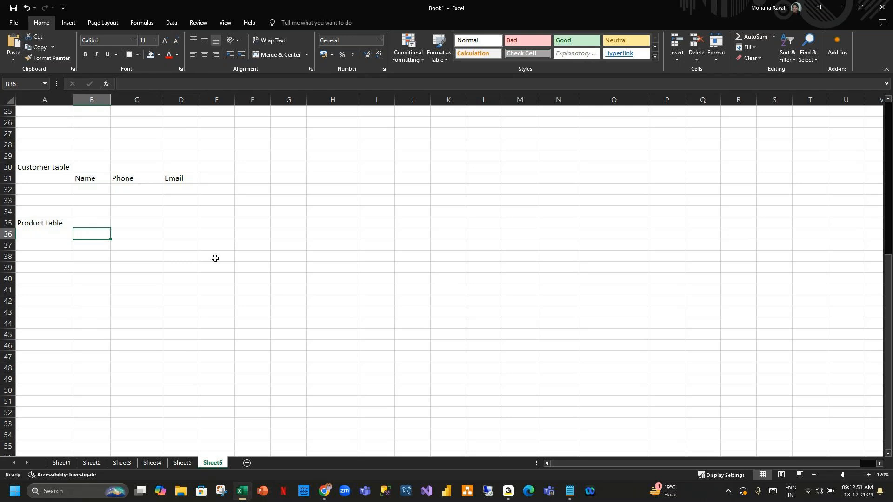
type("Product ID")
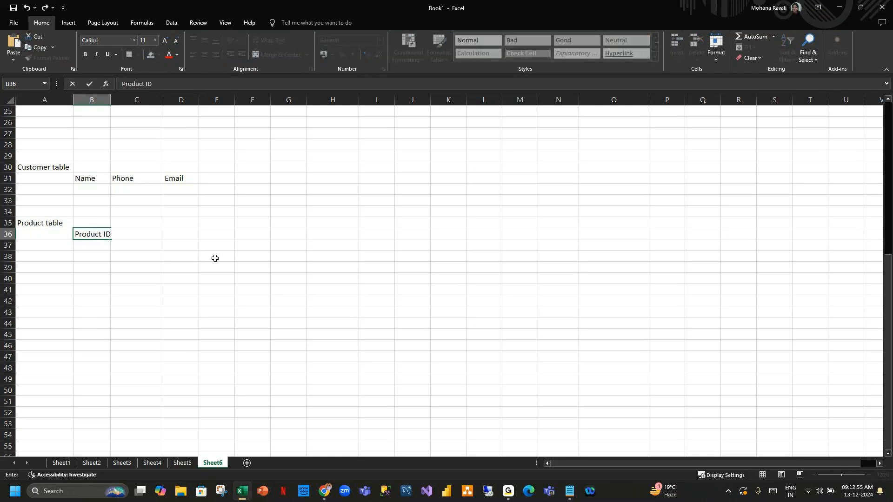
key("Tab")
left_click_drag(110, 97, 113, 98)
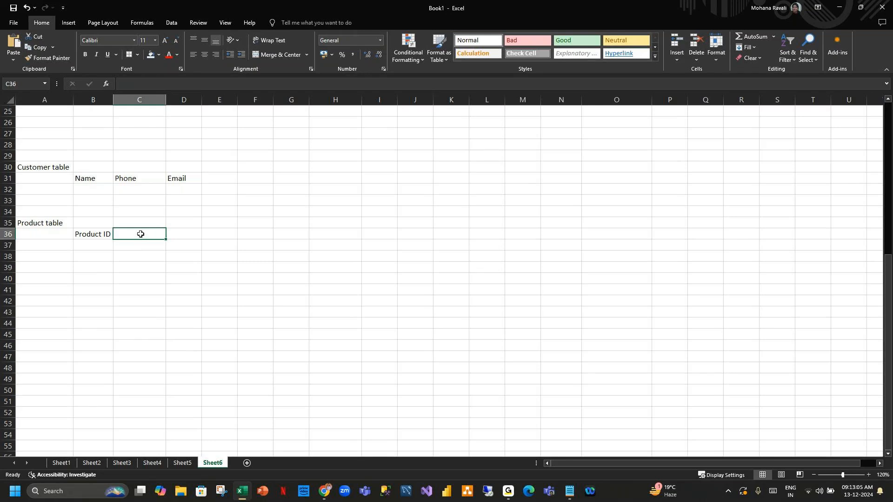
Add Product name, Quantity and Discount headers across C36:E36.
type("Product name")
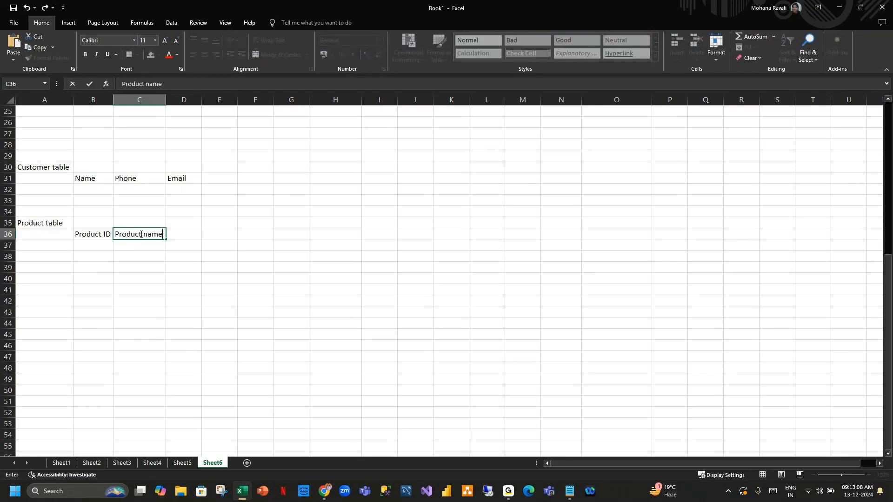
key("Tab")
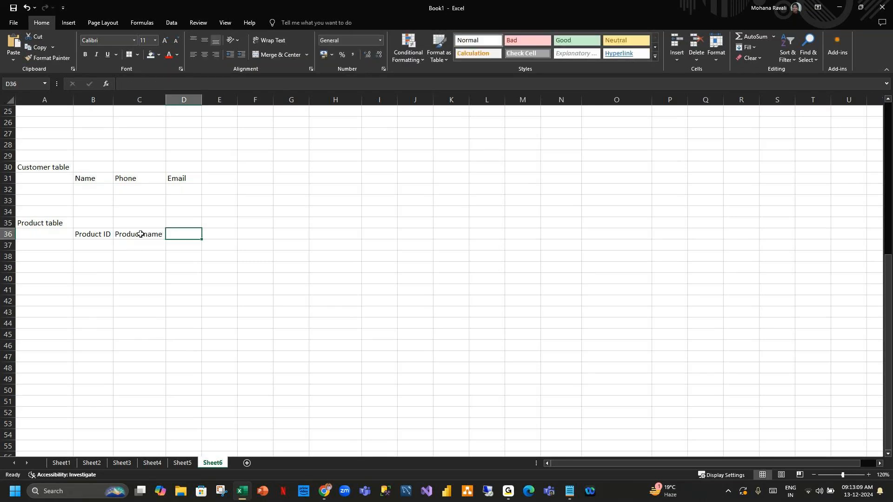
type("Quantity")
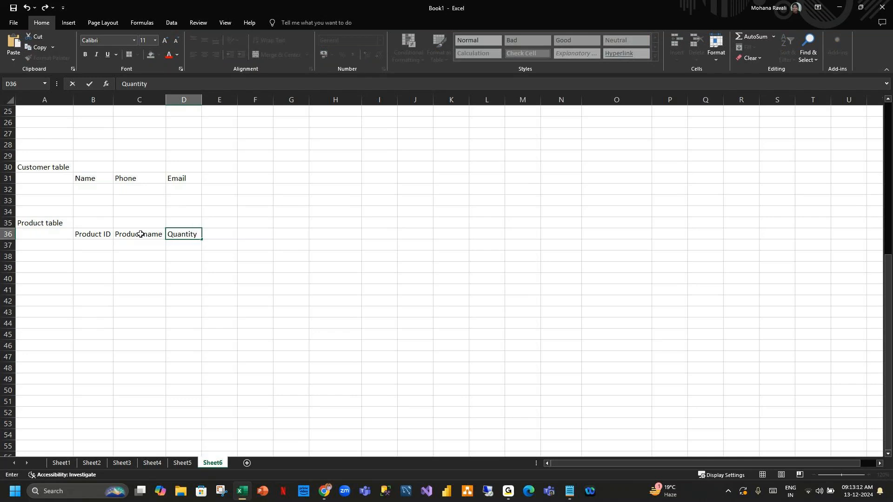
key("Tab")
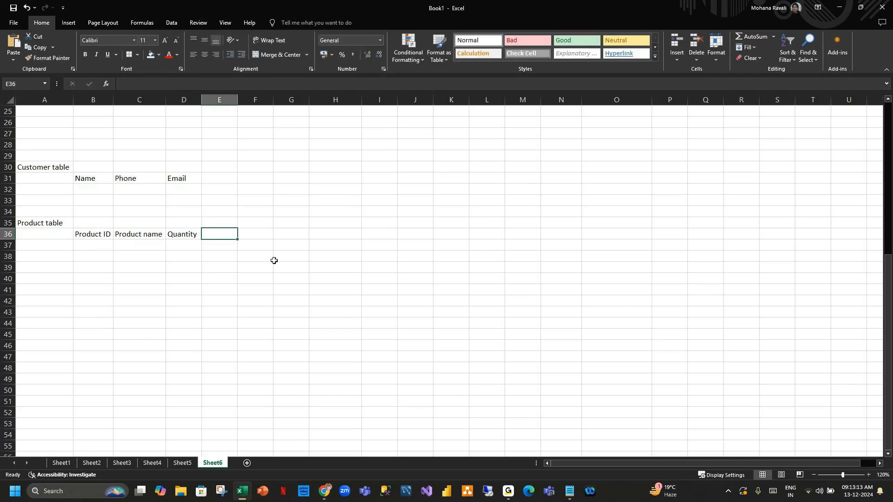
type("D")
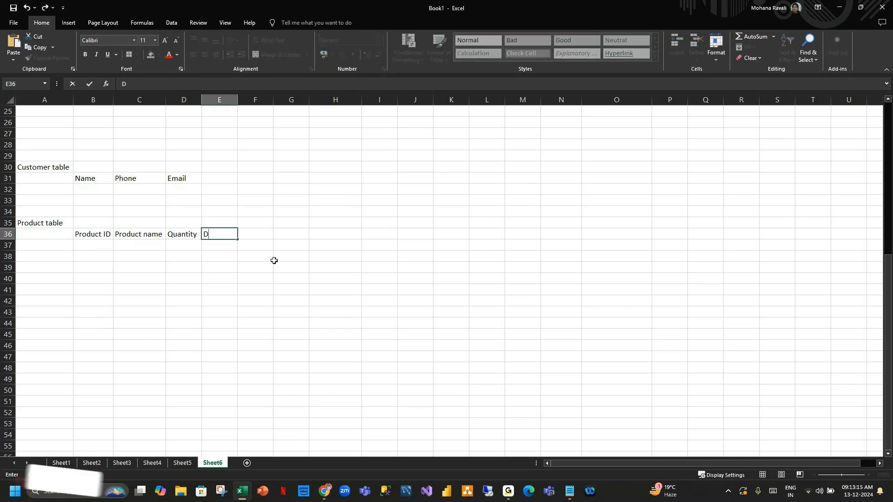
type("iscount")
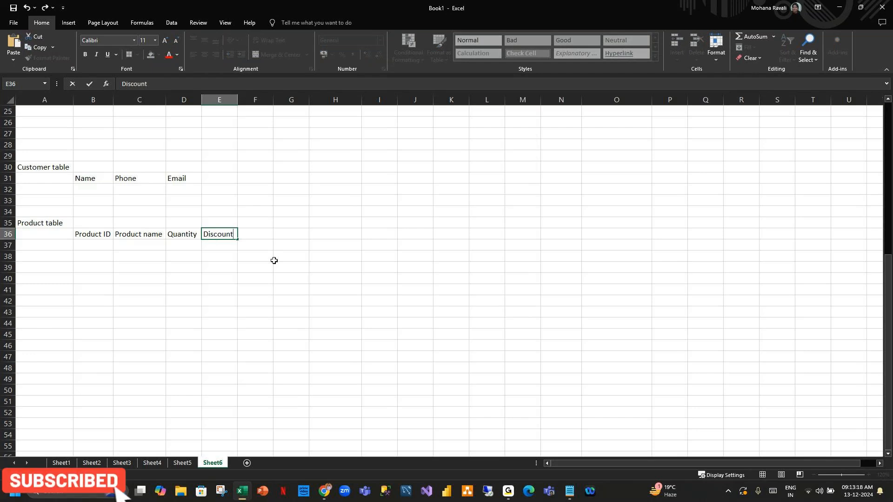
key("Tab")
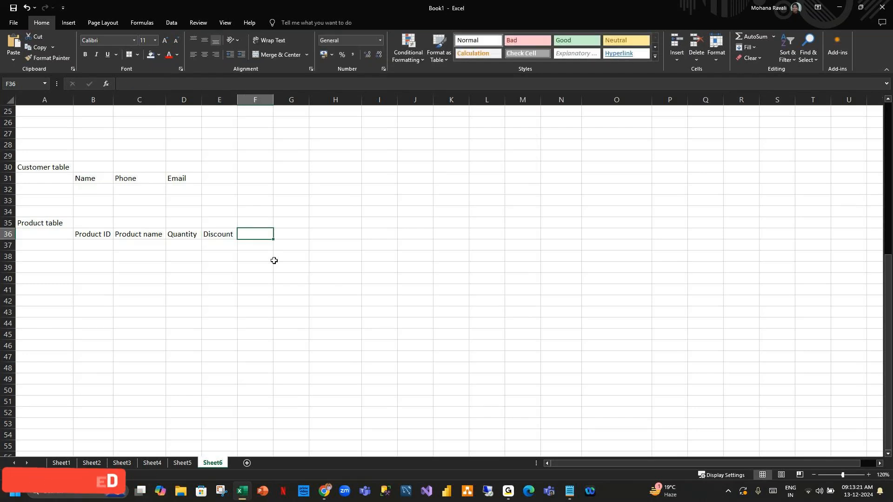
left_click(47, 280)
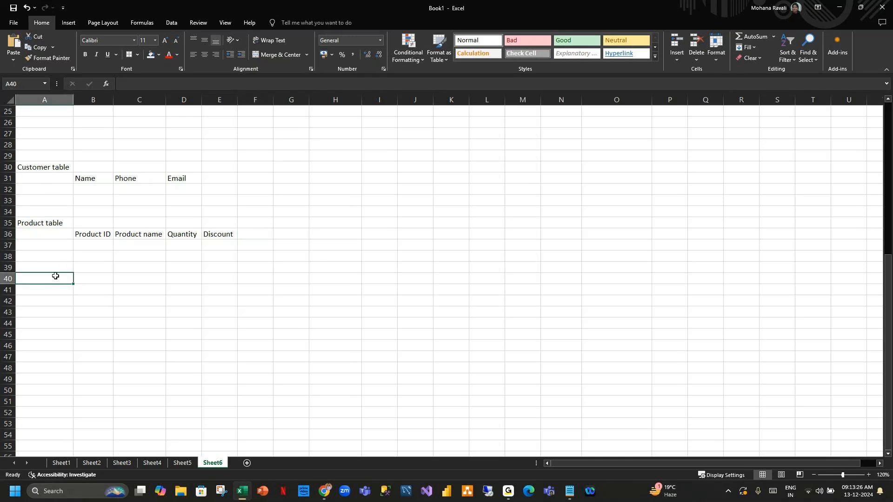
double_click(54, 276)
Enter a 'Sales' label in A40 and a 'CustomerID' heading in B41, widening column B.
type("Sales")
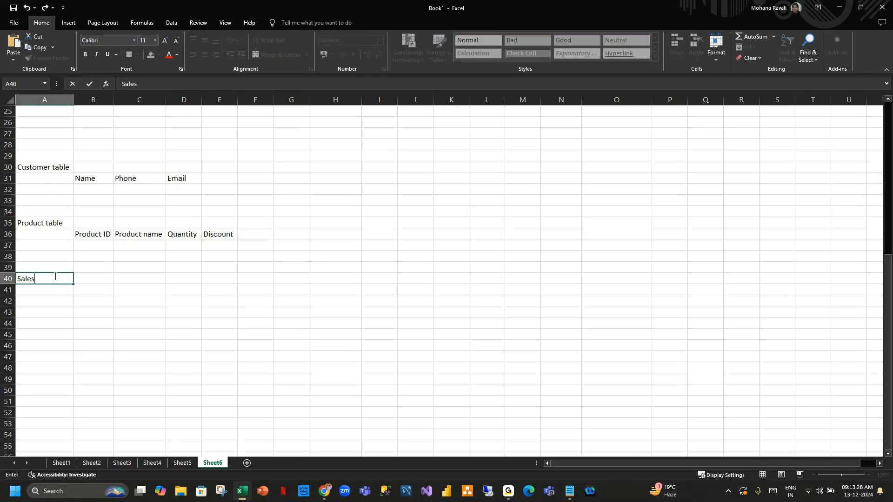
key("Return")
key("Right")
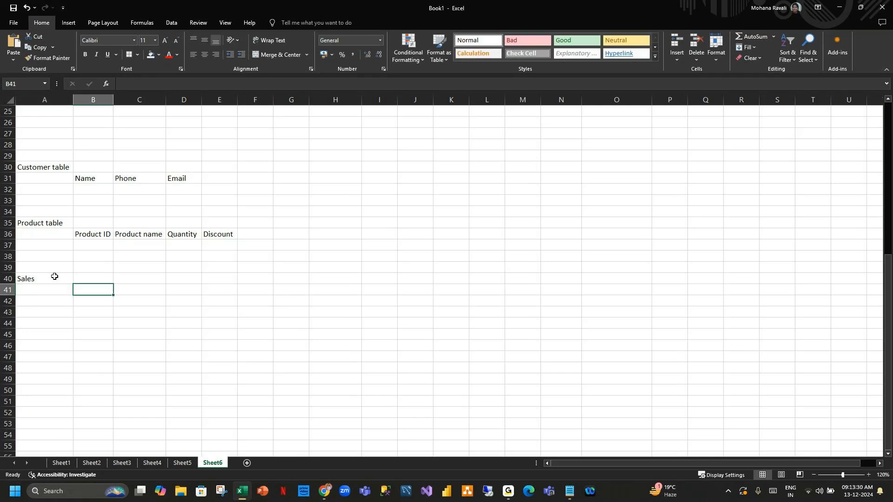
type("CustomerID")
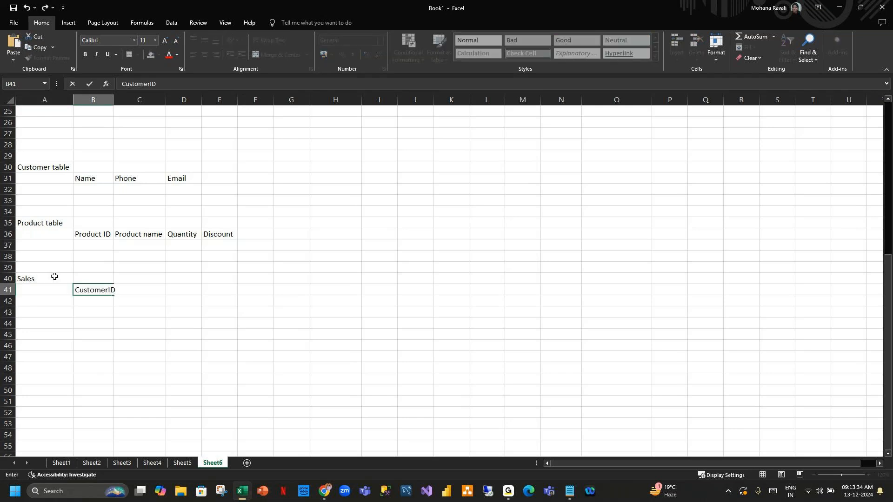
key("Tab")
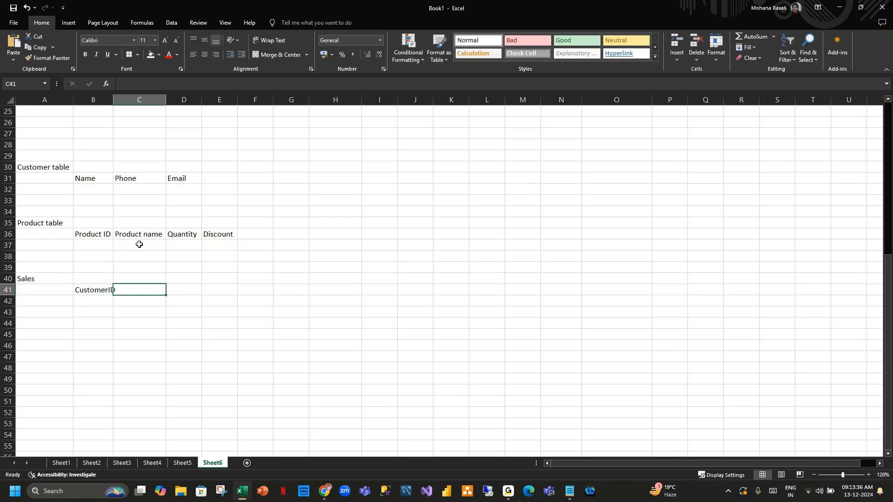
double_click(114, 98)
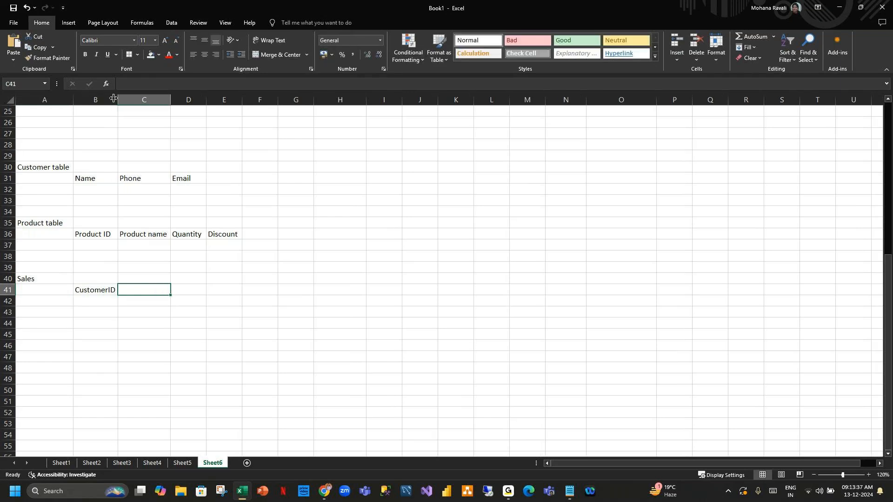
Add a 'Customer ID' heading in A31 and move the Customer headers to B31:E31.
left_click(75, 179)
left_click(53, 179)
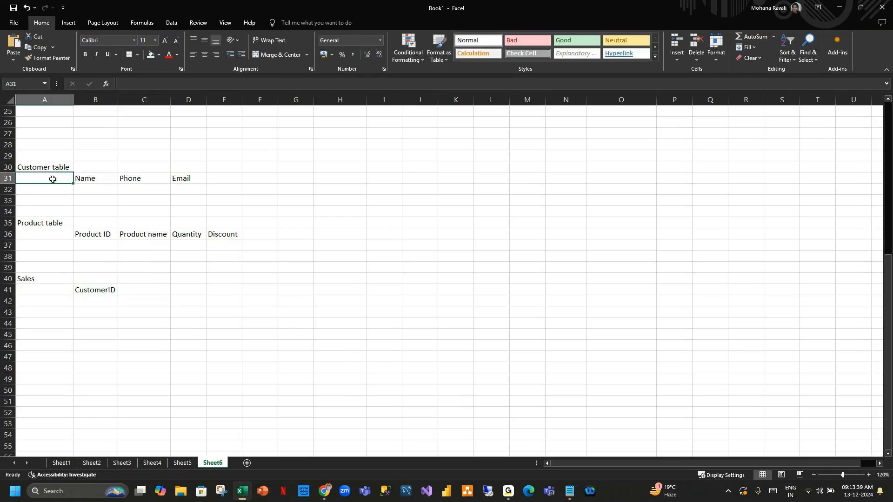
type("Customer ID")
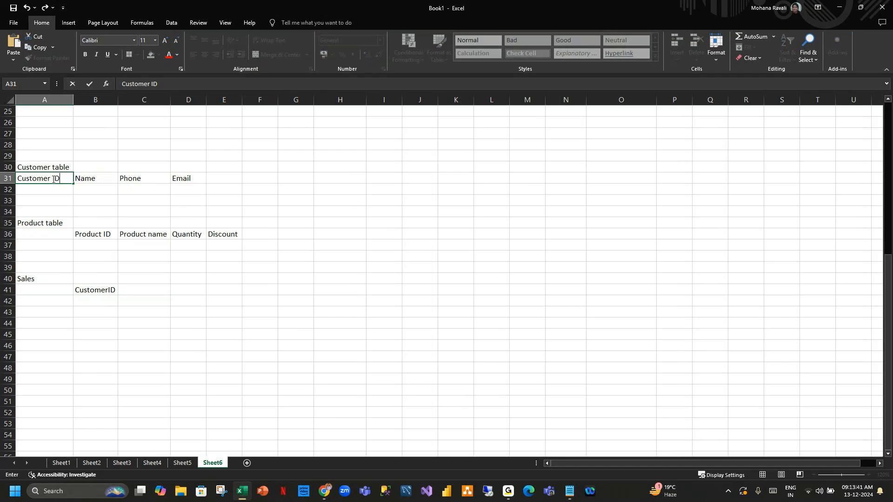
left_click(197, 189)
left_click_drag(23, 178, 180, 181)
key("ctrl+c")
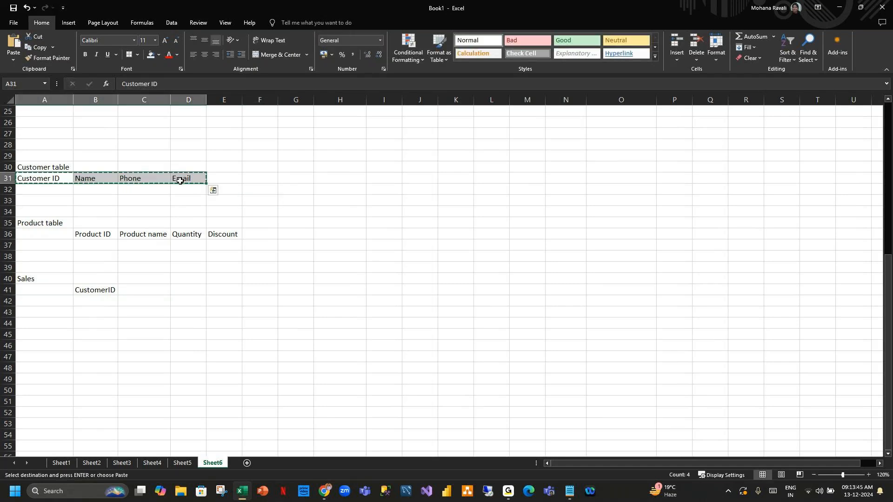
left_click(89, 178)
key("ctrl+v")
left_click(346, 198)
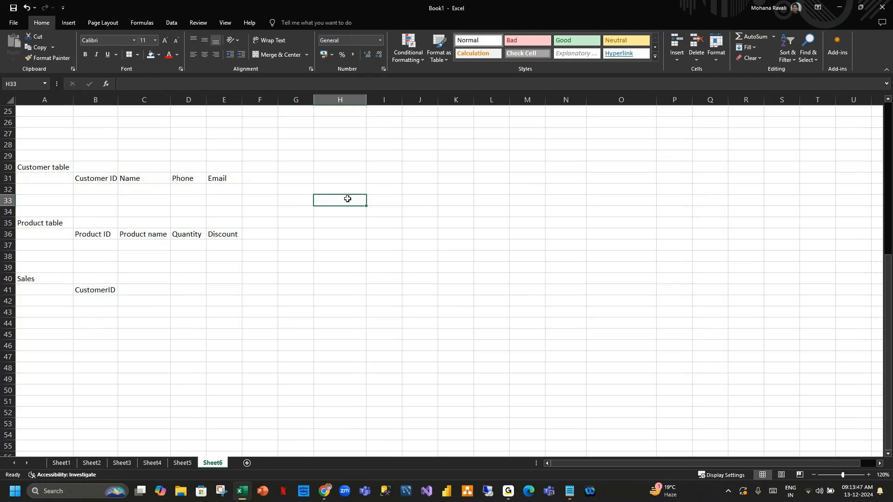
Compare the CustomerID heading in B41 with the Customer ID heading in B31.
left_click(93, 290)
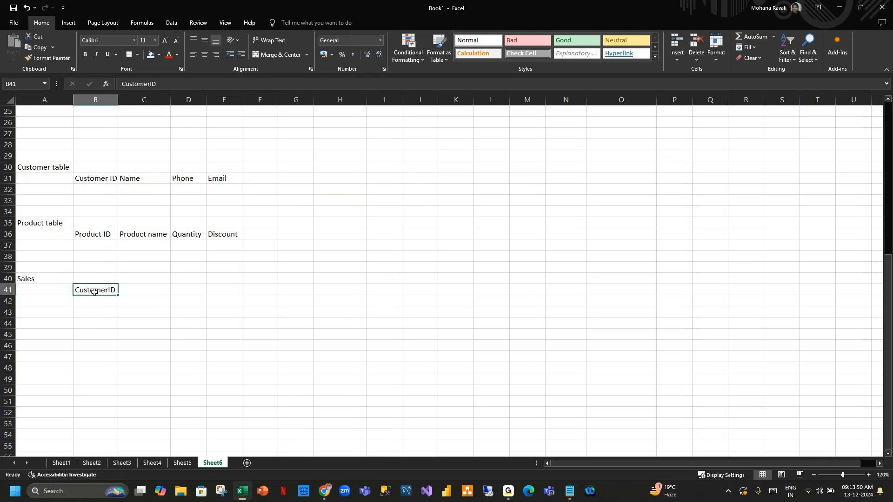
left_click(95, 181)
left_click(98, 293)
left_click(142, 176)
left_click(103, 176)
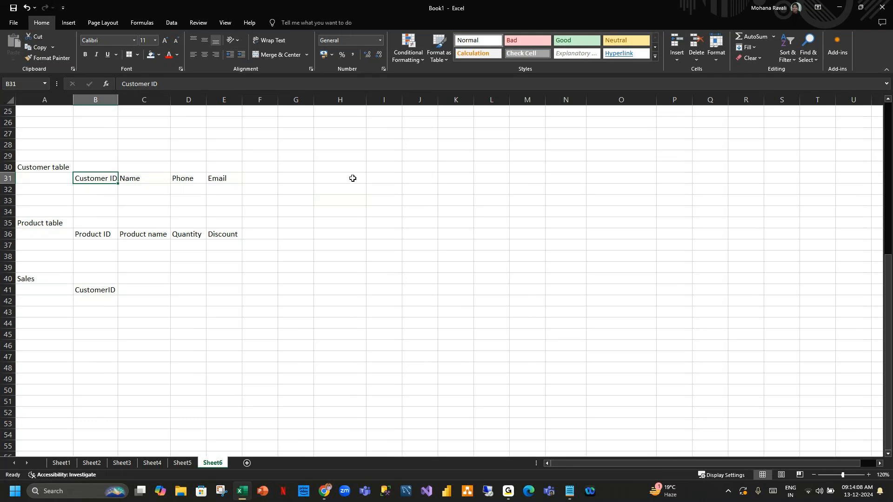
Copy the Product ID and Product name headings into C41 and D41, widening column D.
left_click(108, 234)
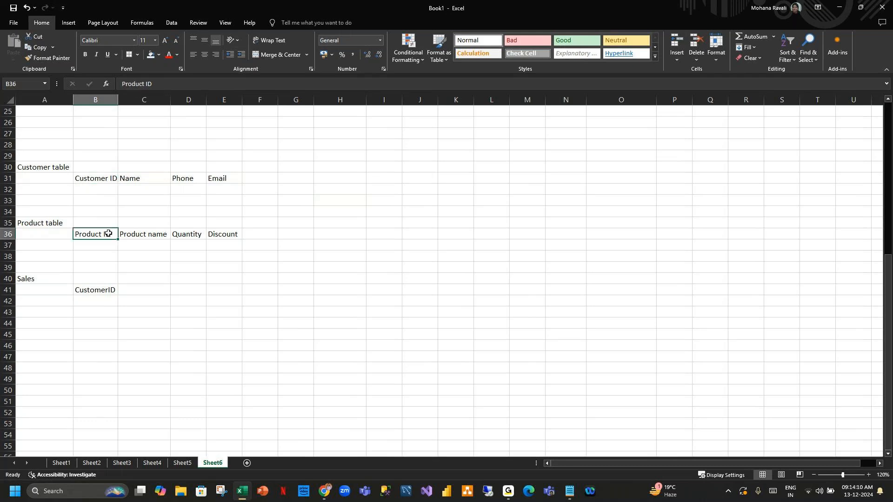
key("ctrl+c")
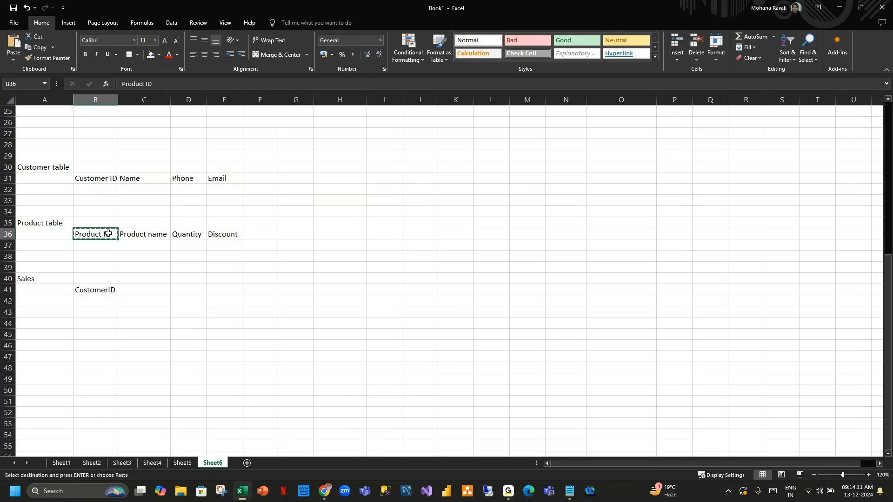
left_click(140, 292)
key("ctrl+v")
left_click(273, 312)
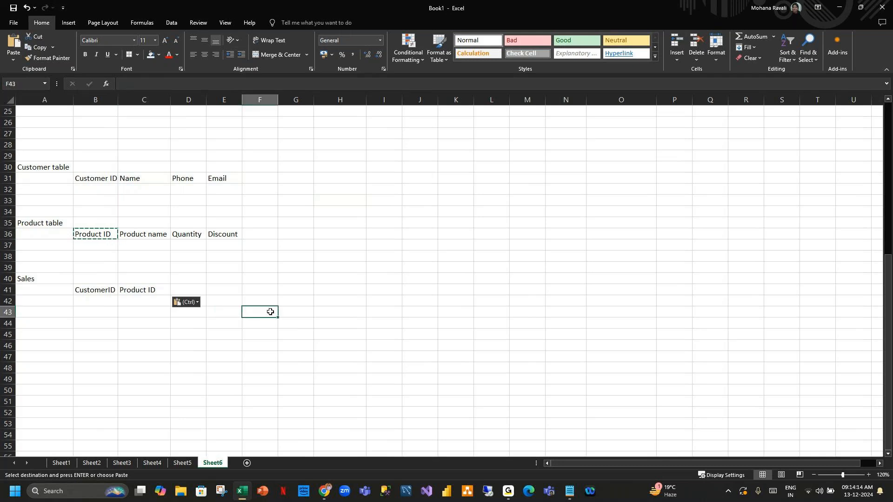
double_click(271, 311)
left_click(329, 280)
left_click(154, 235)
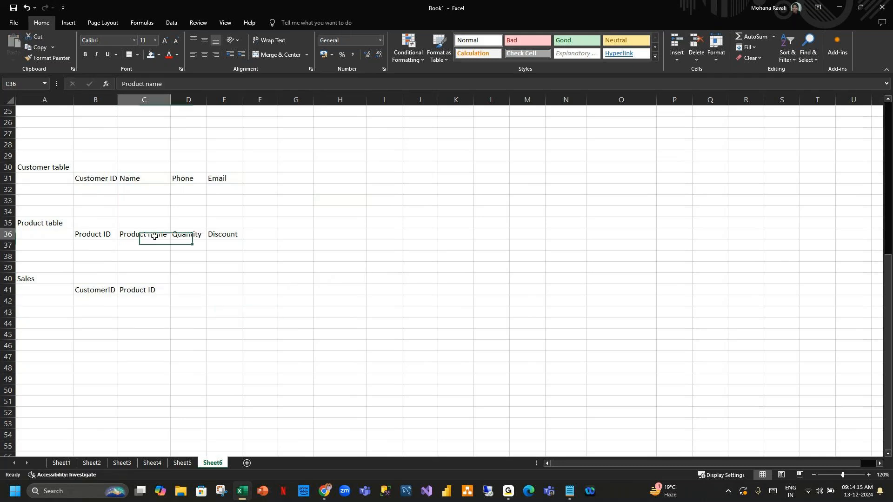
key("ctrl+c")
left_click(186, 289)
key("ctrl+v")
left_click(287, 300)
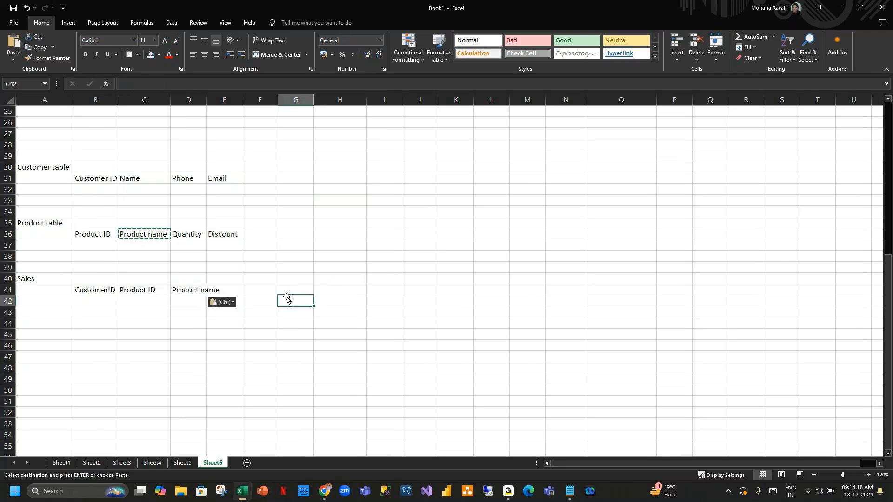
double_click(206, 100)
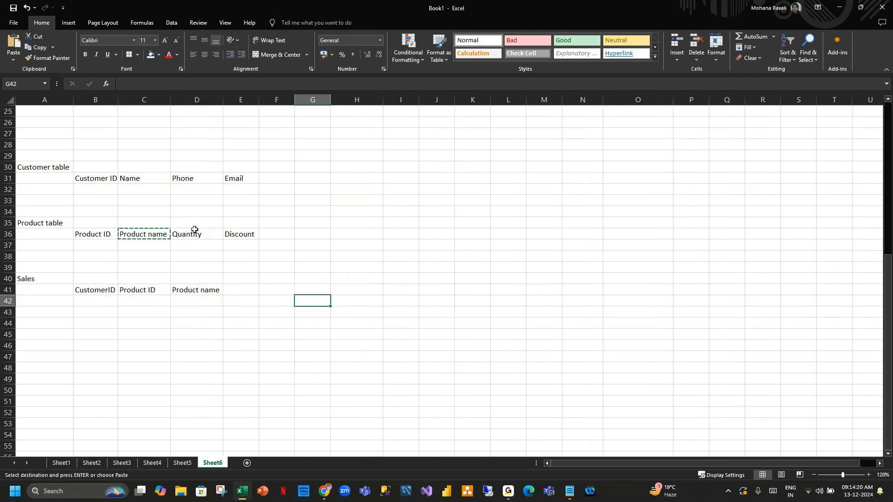
Copy Quantity and Discount into E41 and F41, then type 'Sales' in G41.
left_click(197, 232)
key("ctrl+c")
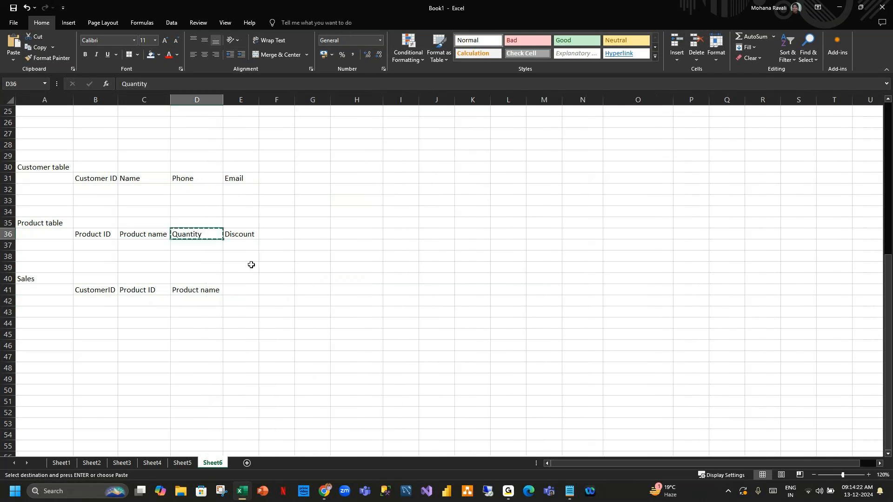
left_click(246, 288)
key("ctrl+v")
left_click(314, 298)
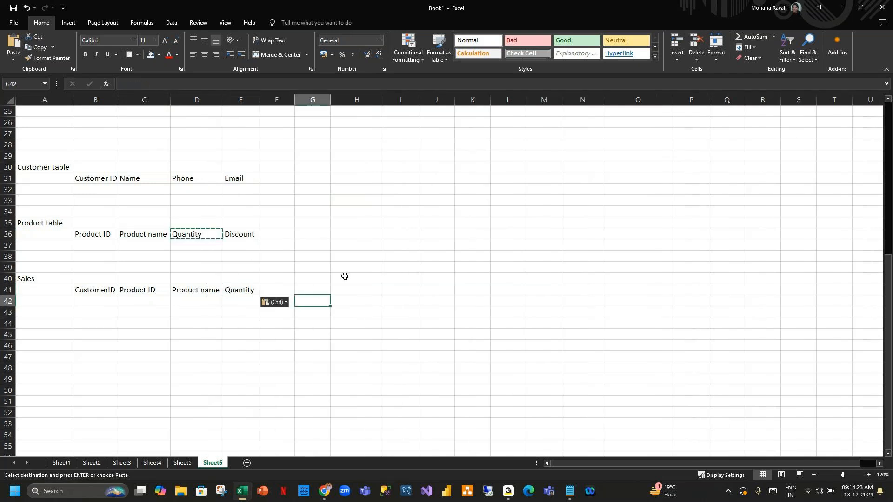
left_click(245, 237)
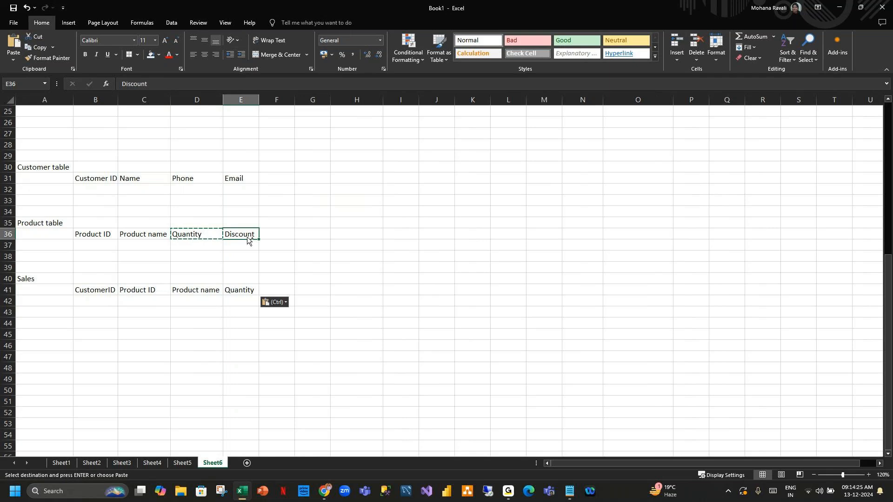
key("ctrl+c")
left_click(278, 290)
key("ctrl+v")
left_click(302, 289)
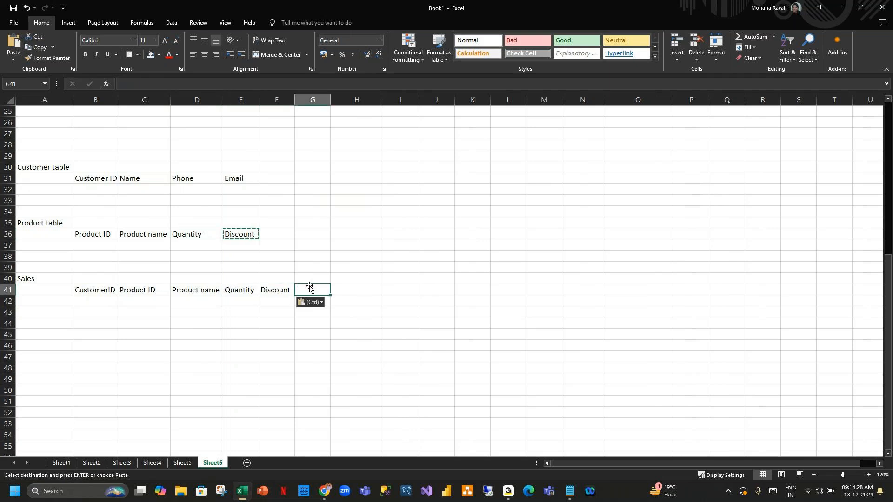
type("Sales")
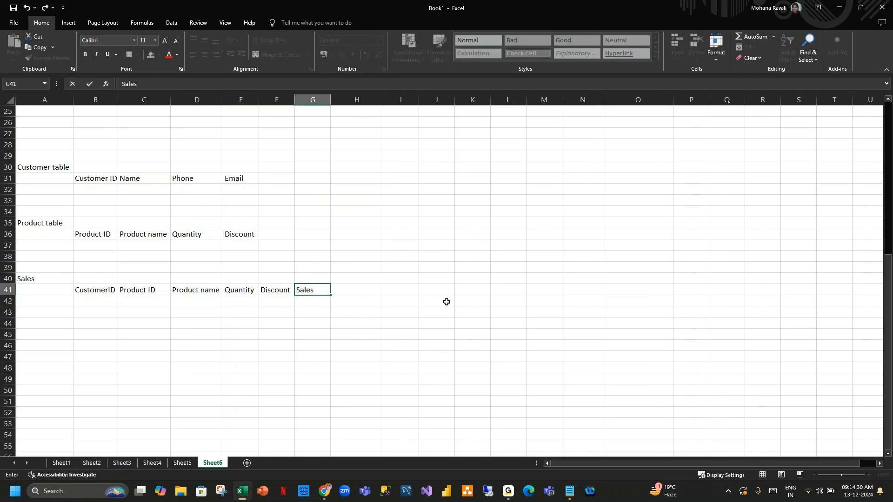
left_click(499, 305)
left_click_drag(92, 288, 317, 291)
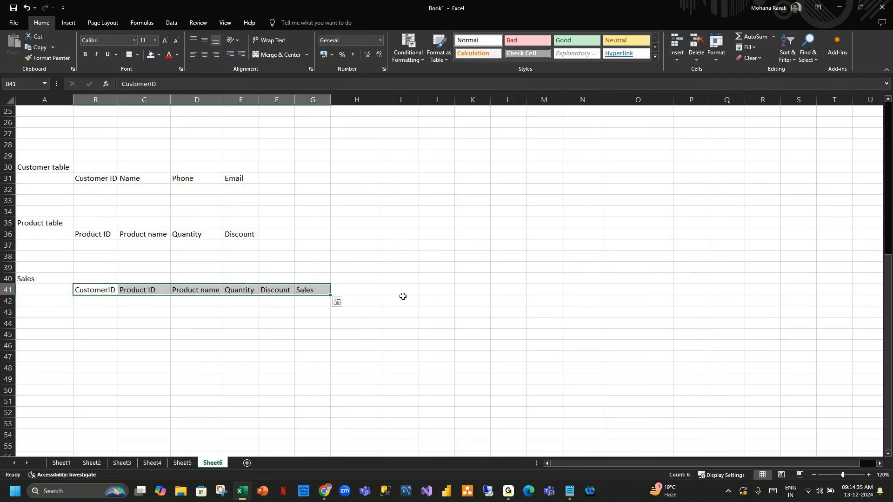
Highlight the empty Sales data rows, the Sales block A40:G44, and the Customer and Product blocks.
left_click_drag(95, 301, 288, 308)
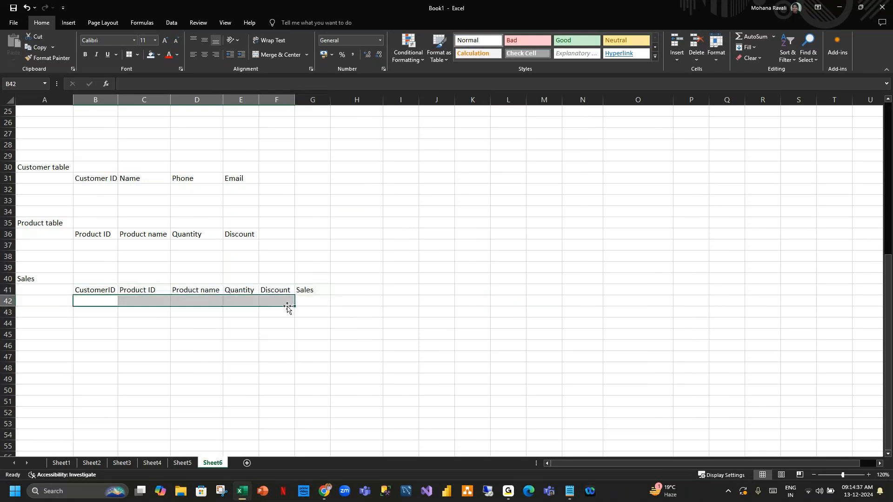
left_click_drag(105, 322, 276, 321)
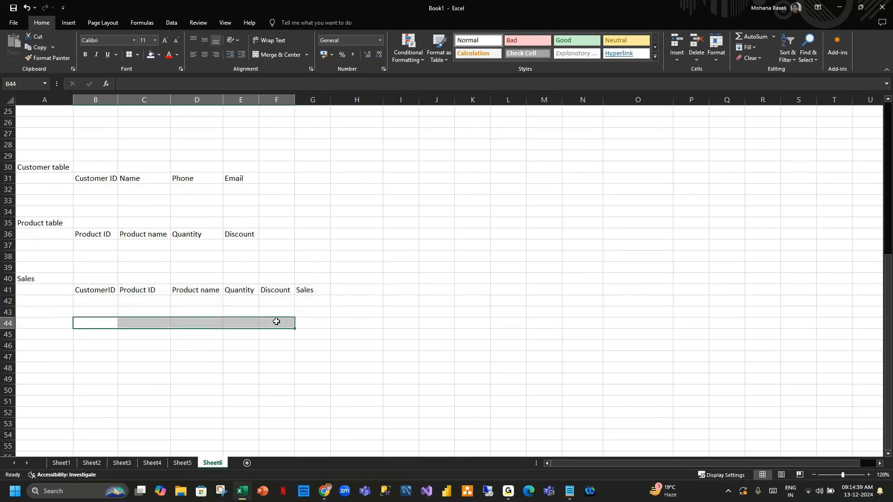
left_click(463, 315)
left_click_drag(44, 279, 328, 325)
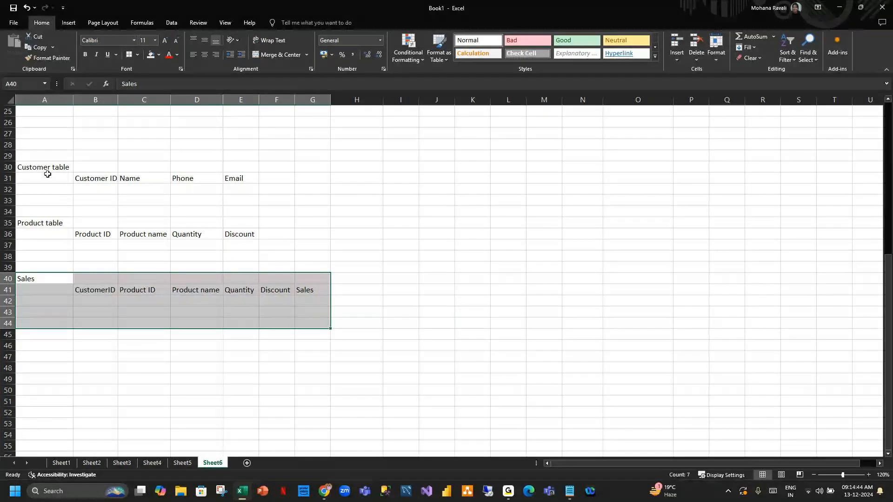
left_click_drag(47, 168, 269, 254)
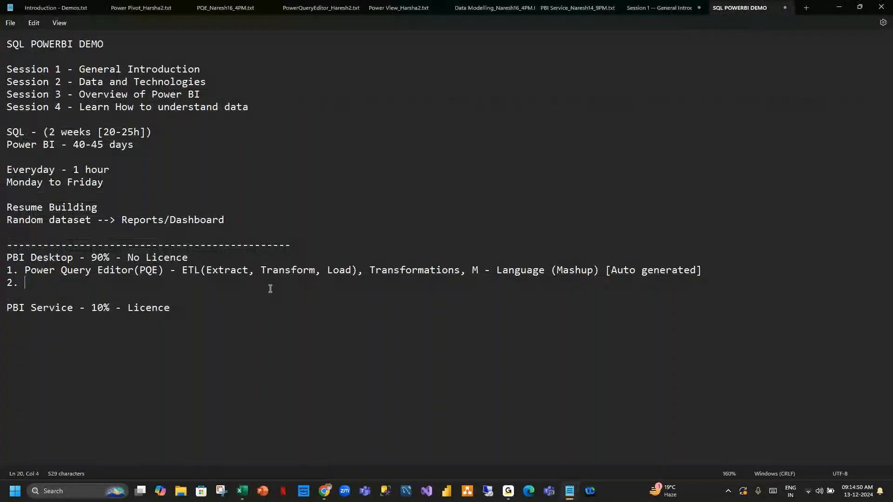
Type 'Data Modelling - Relationships' as item 2 and review it against item 1.
type("Data ")
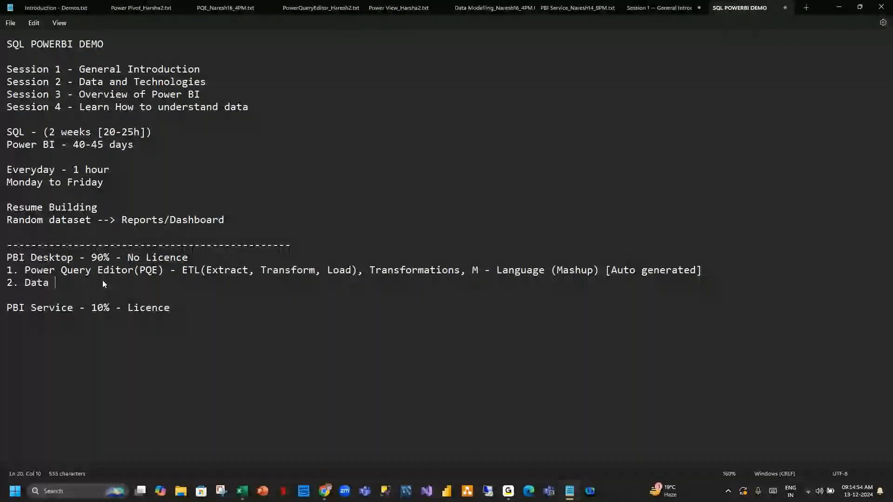
type("Modelling - Rela")
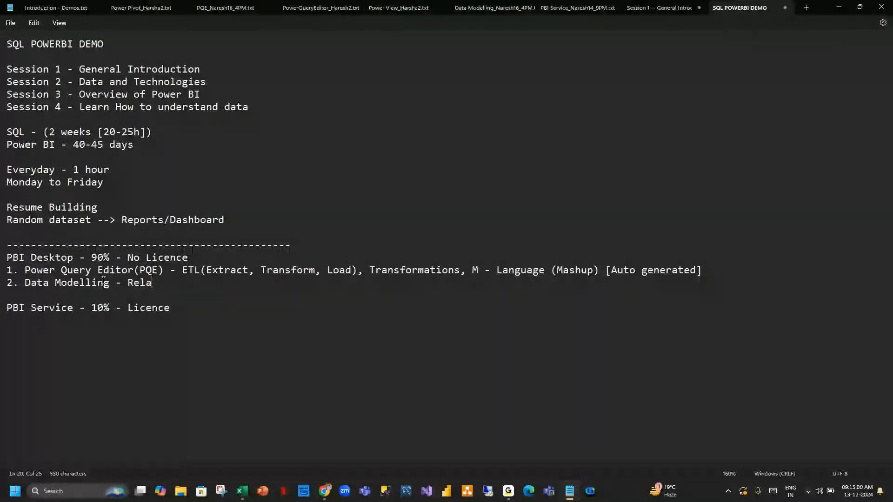
type("tionships")
key("Return")
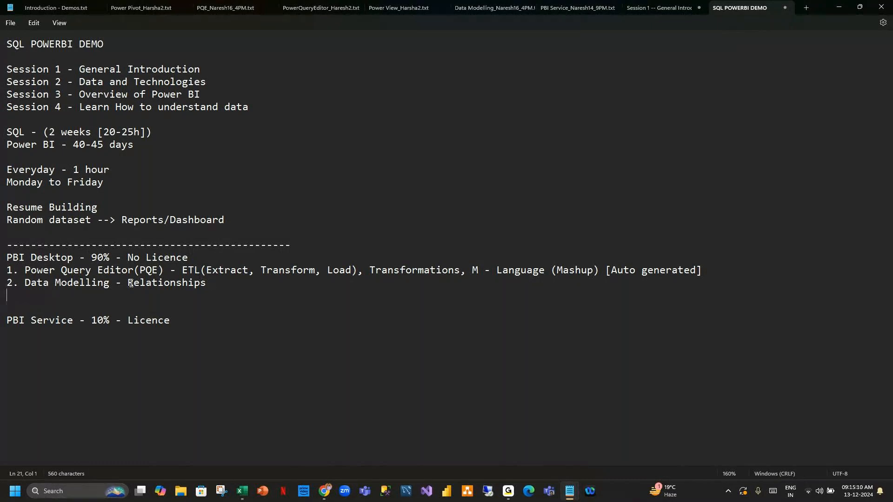
left_click_drag(7, 283, 219, 285)
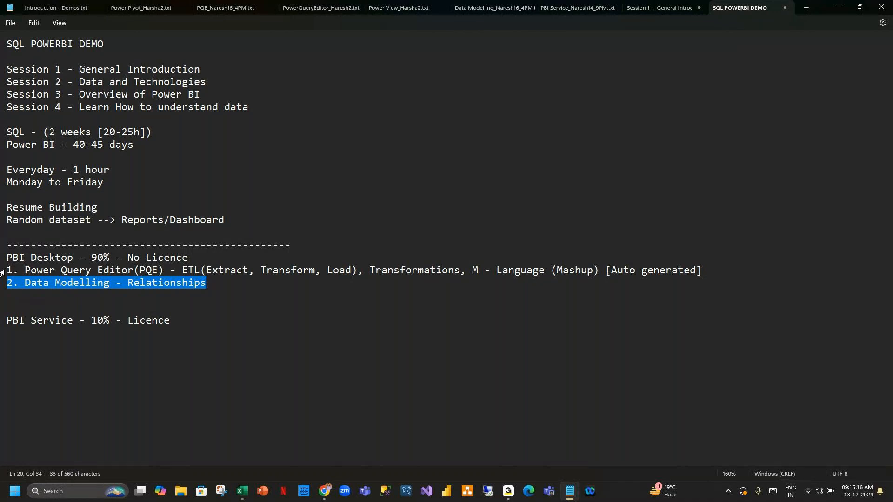
left_click(3, 272)
left_click(211, 283)
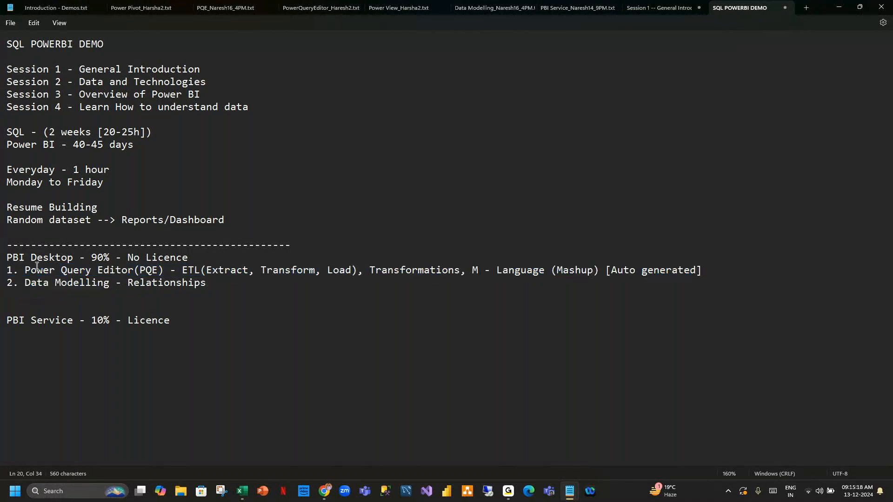
left_click_drag(6, 270, 703, 274)
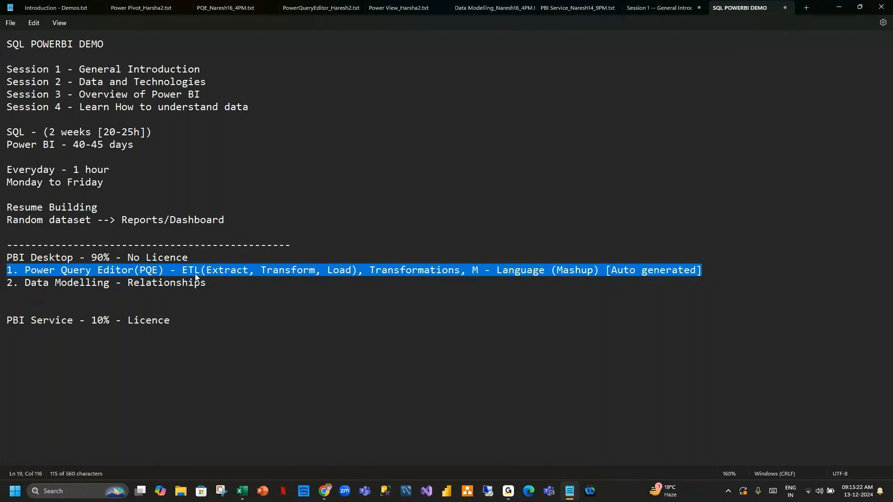
left_click_drag(7, 282, 206, 286)
left_click(220, 285)
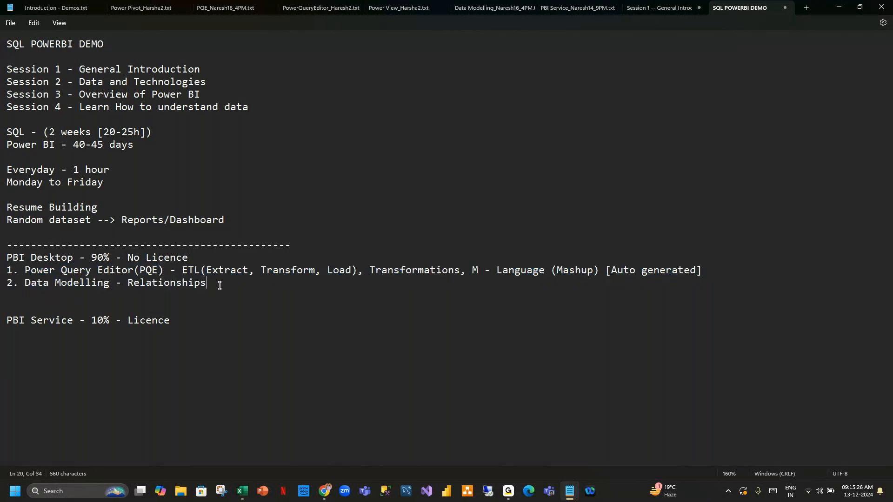
Start a new item '3' line below item 2.
key("Return")
type("3.")
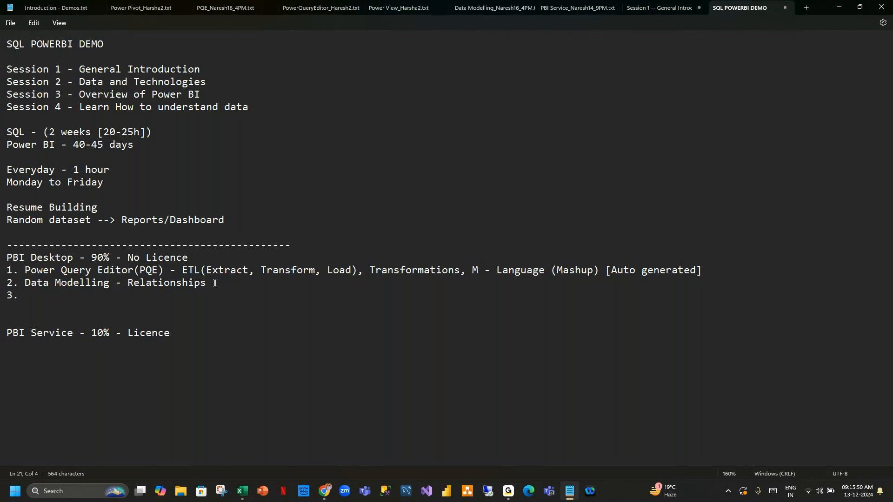
left_click_drag(24, 270, 653, 277)
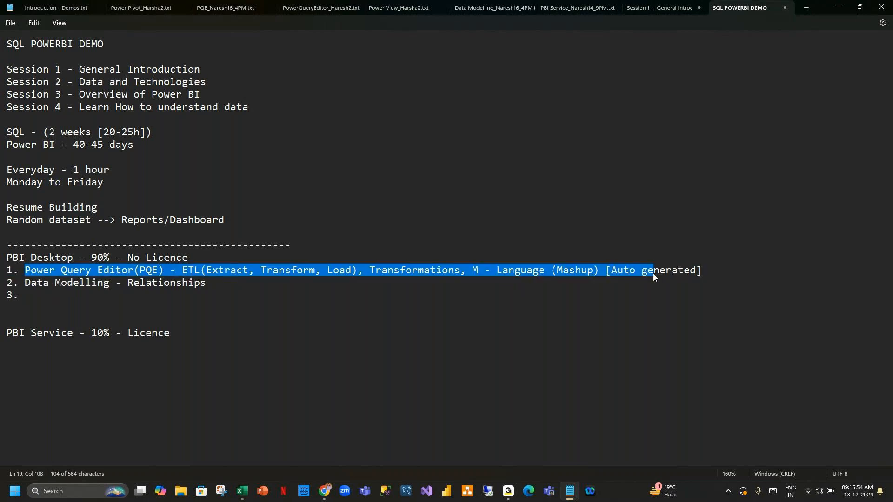
left_click_drag(25, 284, 211, 286)
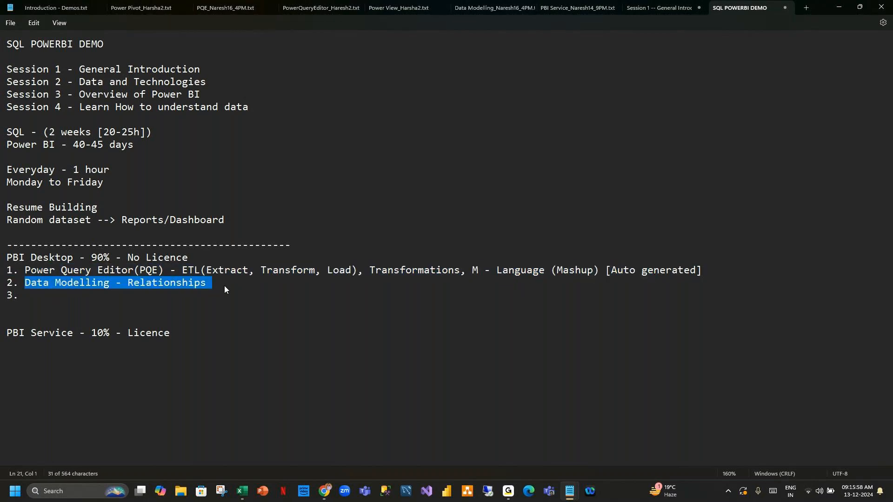
left_click(225, 296)
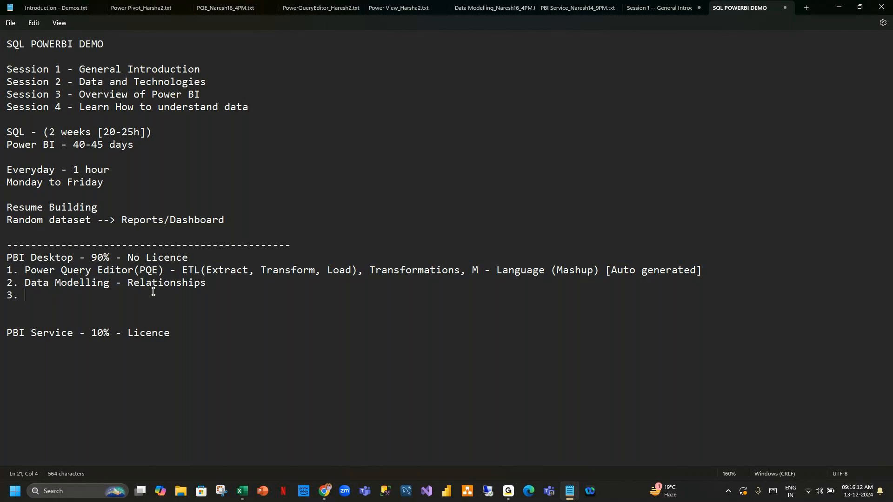
Type 'Power Pivot/ Table View - Transformations, Calculations, New column, new table, new measures' as item 3.
type("Power Pivot/ Table vI")
key("BackSpace")
key("BackSpace")
type("View")
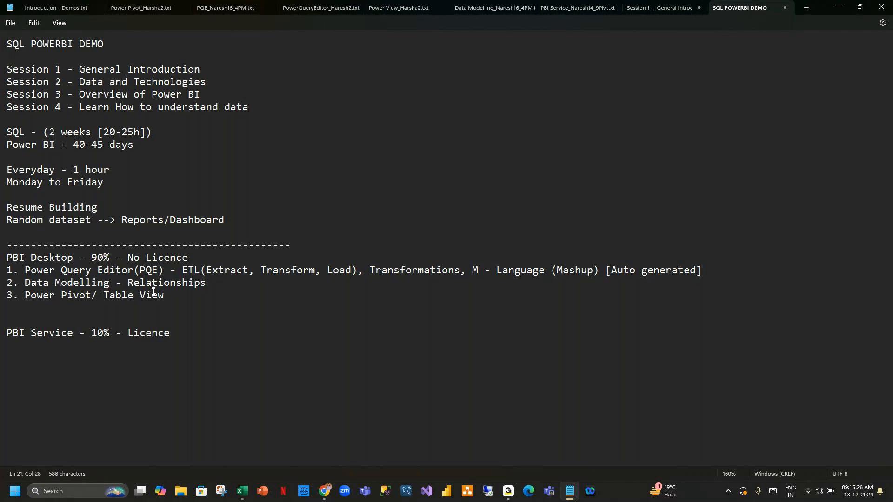
type(" - Transformations, Calcu")
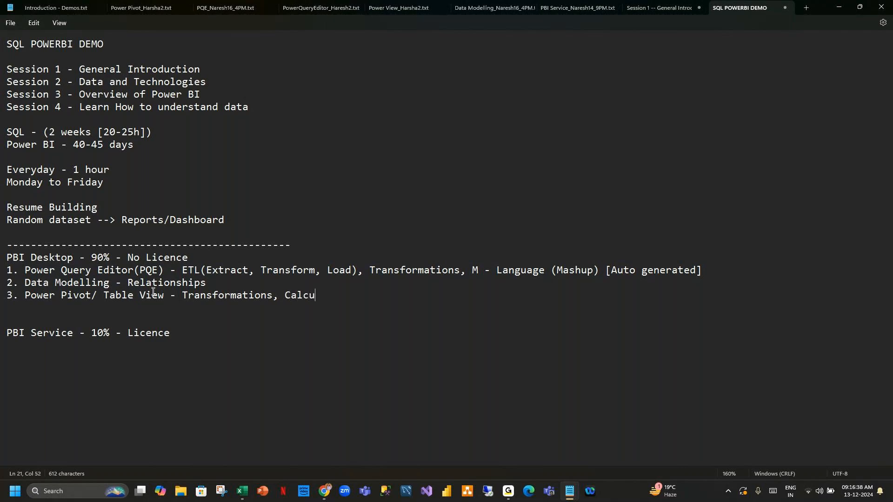
type("lations, New column, ")
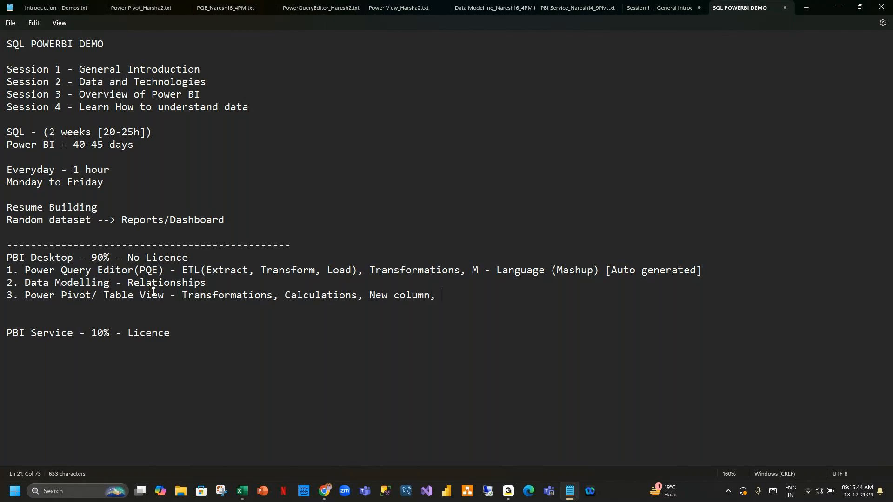
type("new table, new measures")
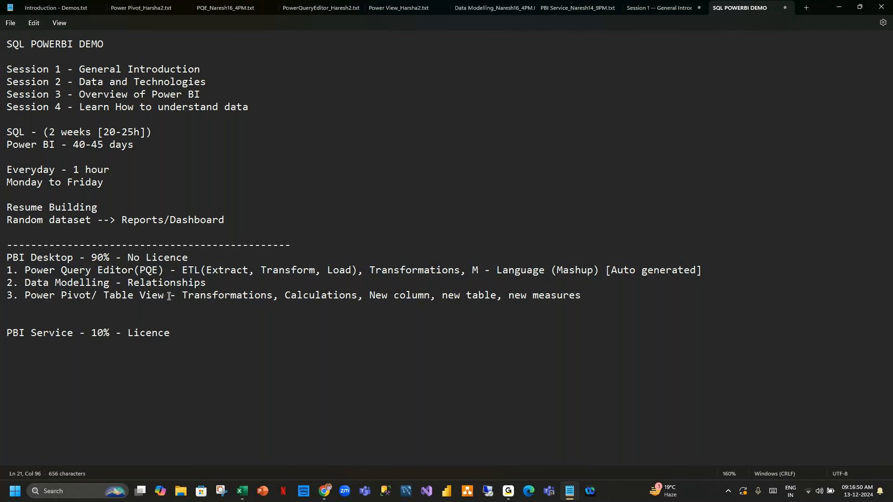
left_click_drag(285, 295, 382, 295)
left_click_drag(478, 295, 575, 296)
left_click(605, 296)
Append ', DAX [Data Analysis Expression]' to item 3 and begin item '4. Power View - Visua'.
type(", DAX (Data Analy")
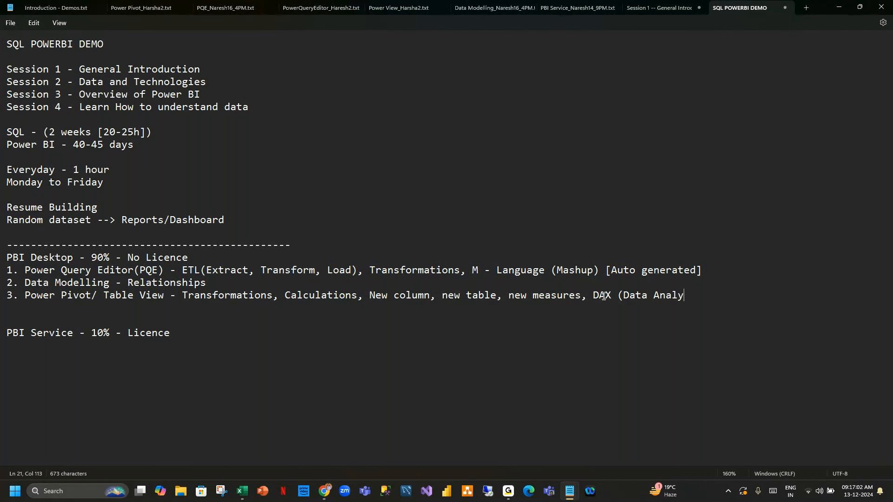
type("sis Expression]")
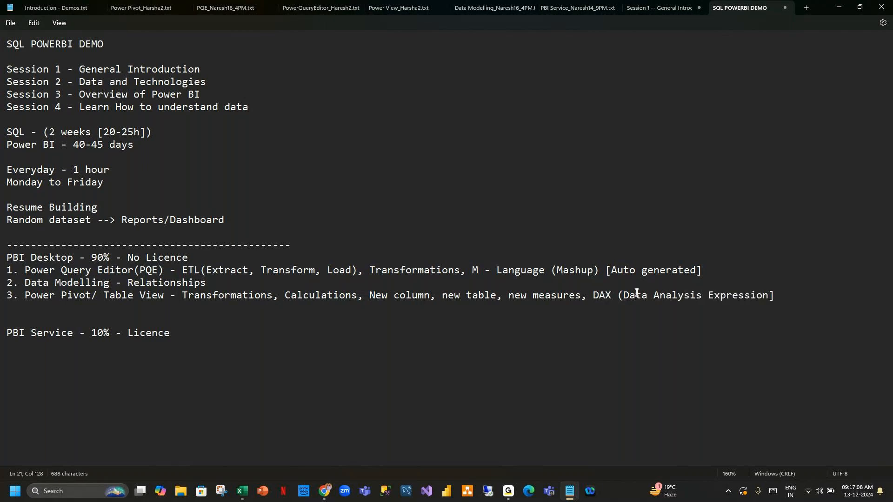
left_click(624, 297)
key("BackSpace")
type("[")
left_click(469, 275)
left_click_drag(470, 275, 718, 279)
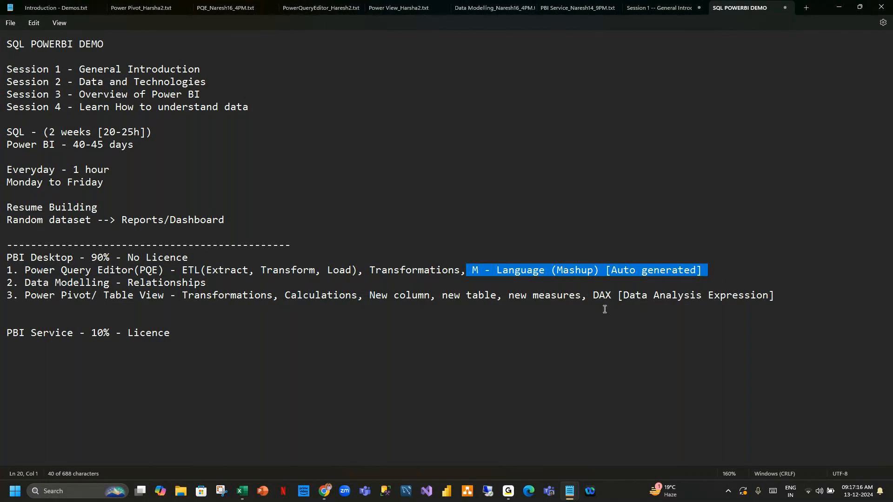
left_click_drag(595, 294, 795, 304)
left_click(796, 300)
key("Return")
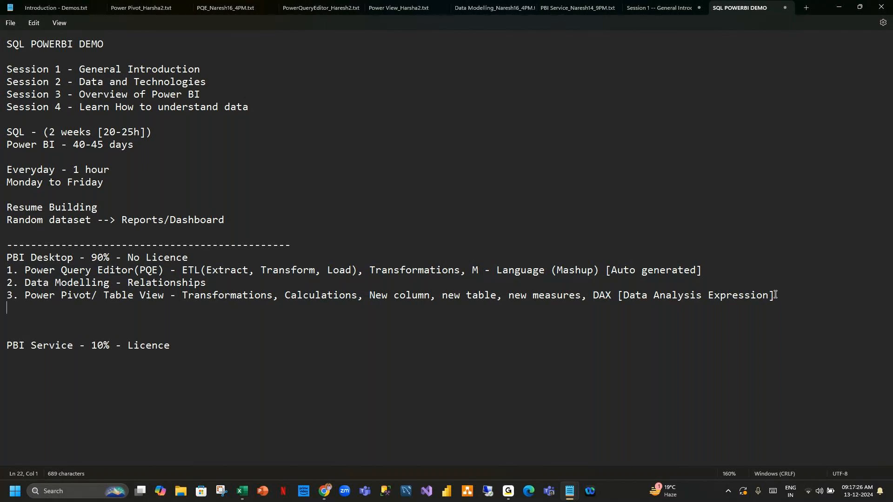
type("4. P")
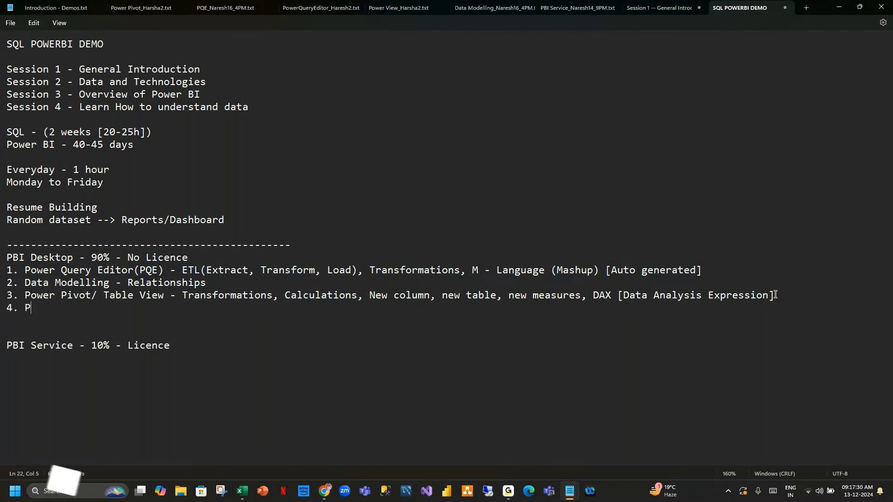
type("ower Vi")
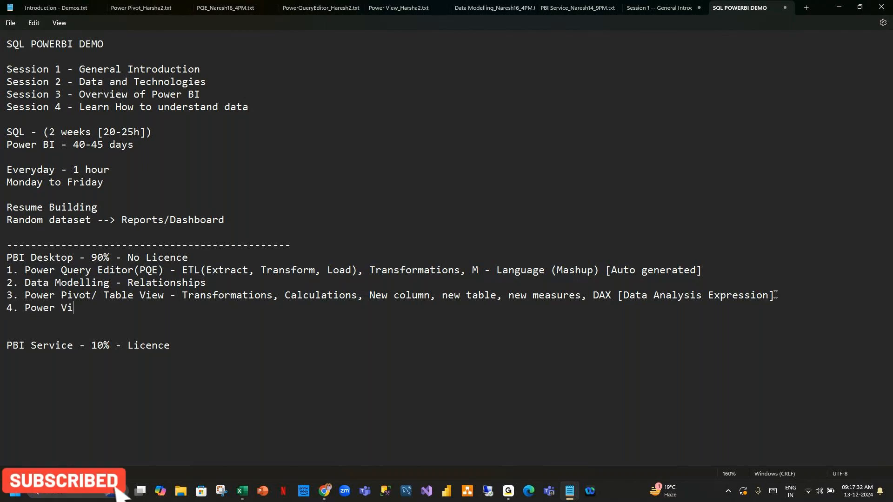
type("ew -")
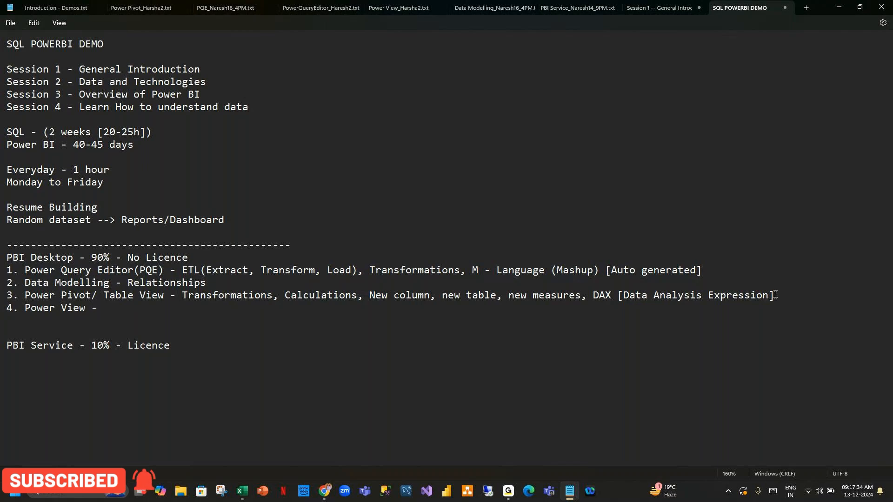
type(" Visua")
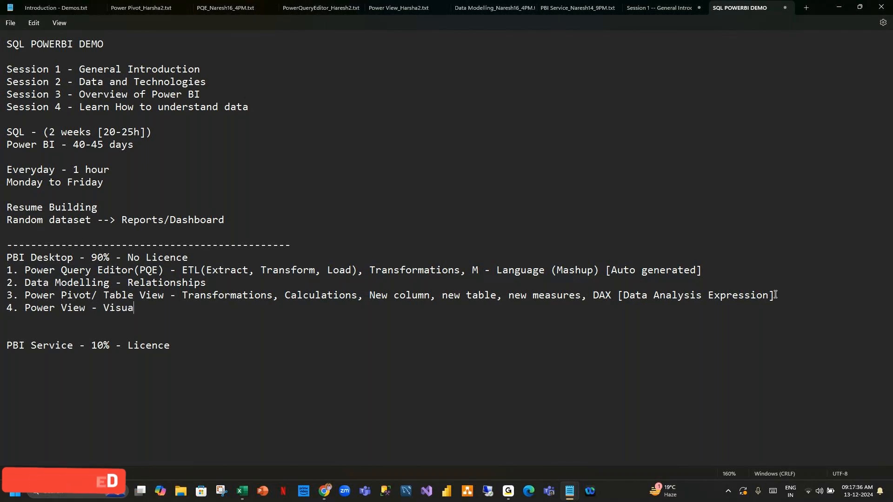
Complete item 4 as 'Power View - Visuals/Reports' and delete the extra blank line.
key("BackSpace")
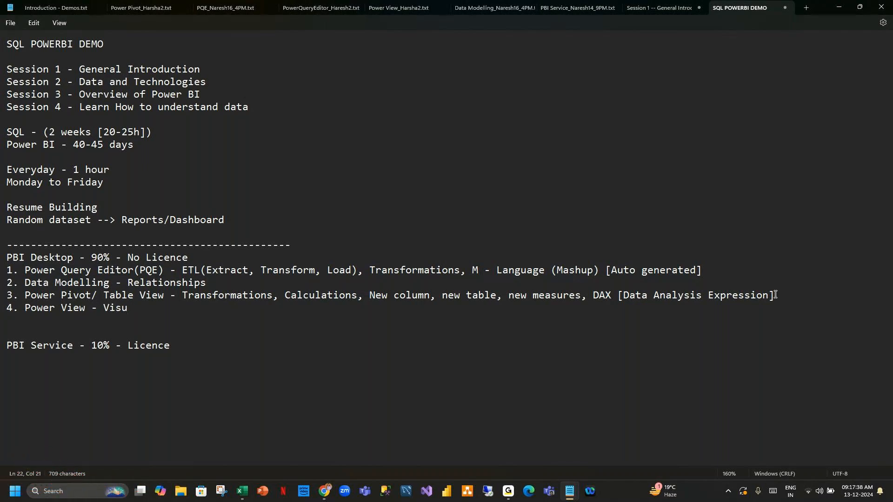
type("als/Reports")
left_click(131, 334)
key("BackSpace")
left_click_drag(197, 311, 12, 273)
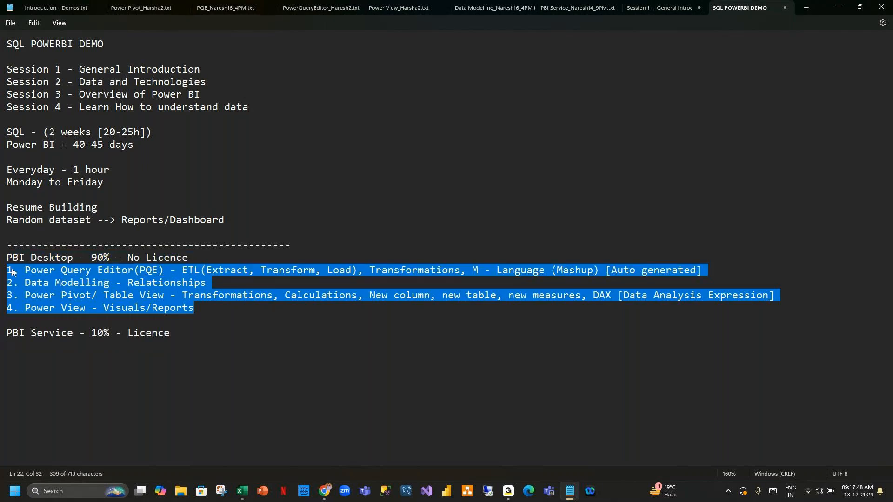
left_click(207, 310)
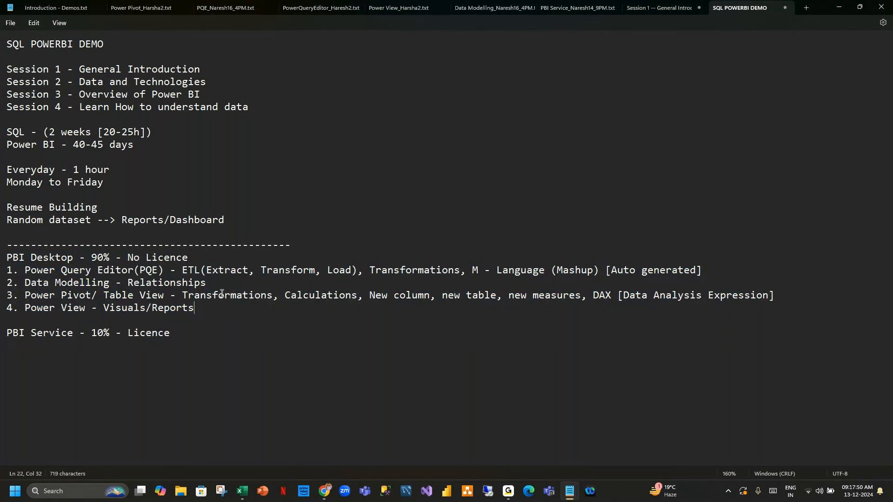
Add a '-->' arrow after Licence on the PBI Service line.
left_click(186, 333)
type("-->")
left_click_drag(196, 308, 3, 270)
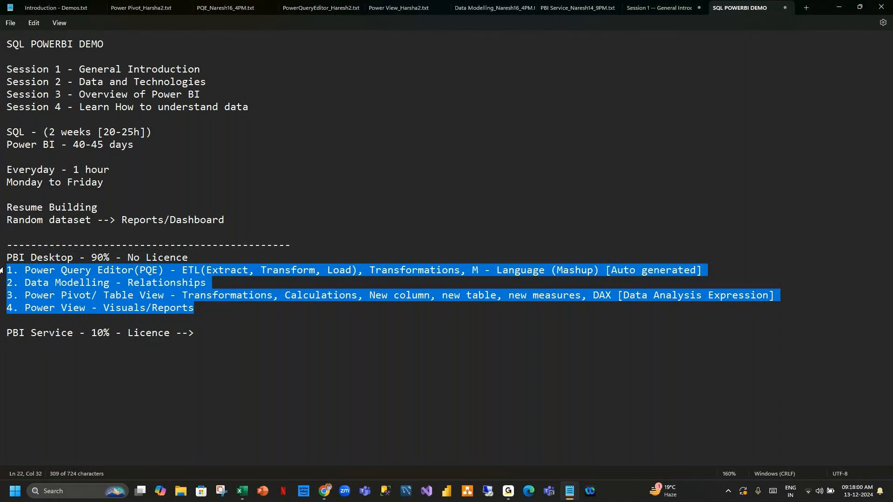
left_click(215, 334)
Type 'Share to Clients/End users' after the arrow, correcting the 'Clinets' and 'Endusers' typos.
type("Share to ")
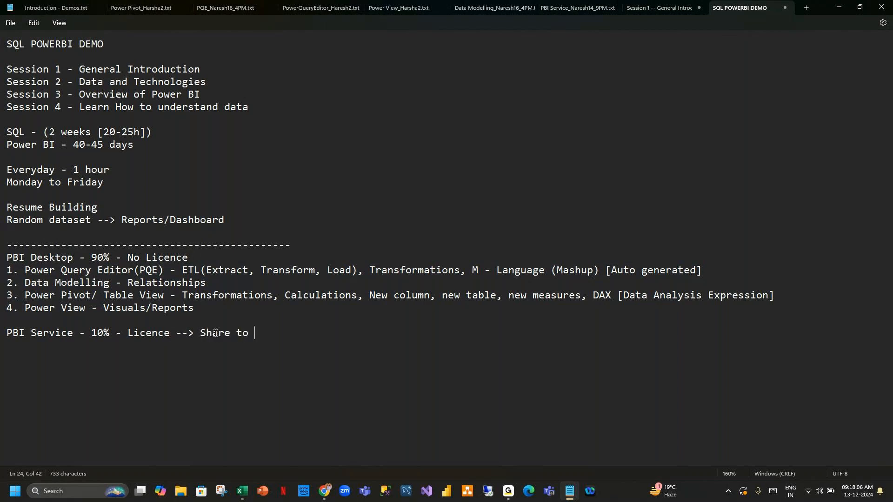
type("Clinets/E")
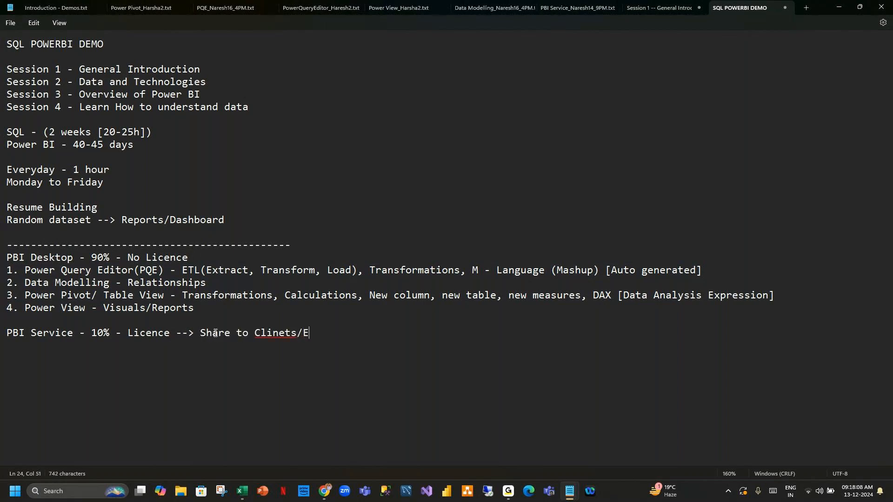
type("ndusers")
left_click(284, 333)
key("BackSpace")
type("e")
left_click(324, 334)
left_click(374, 335)
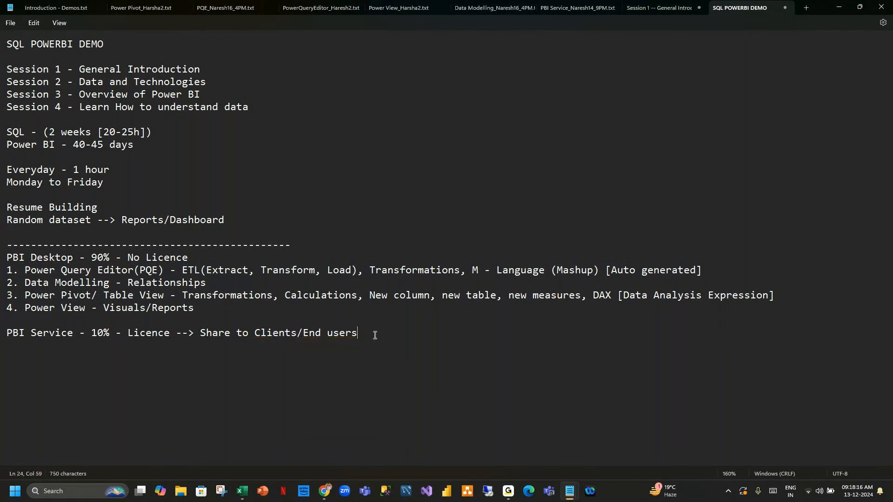
left_click_drag(357, 334, 3, 334)
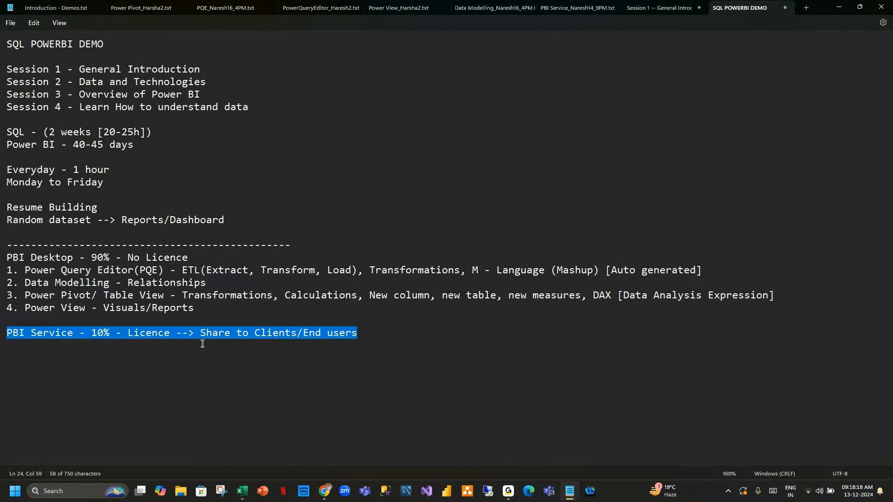
left_click(364, 332)
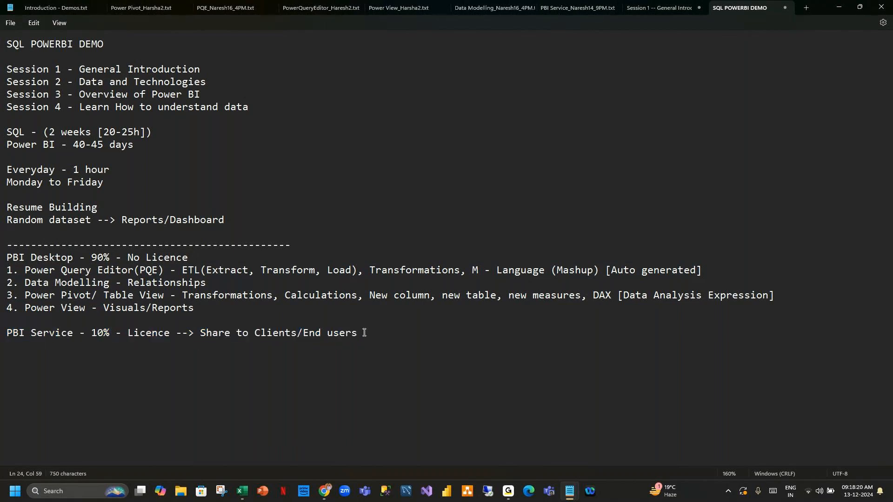
left_click_drag(364, 333, 4, 261)
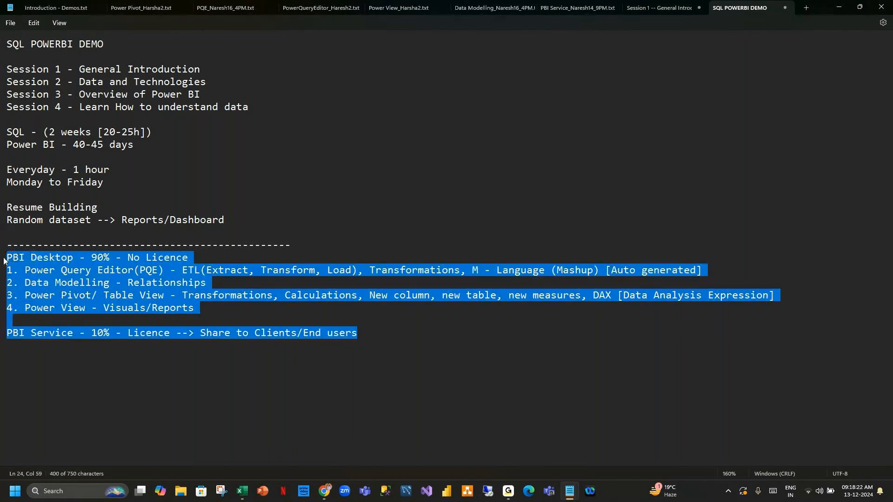
left_click(398, 333)
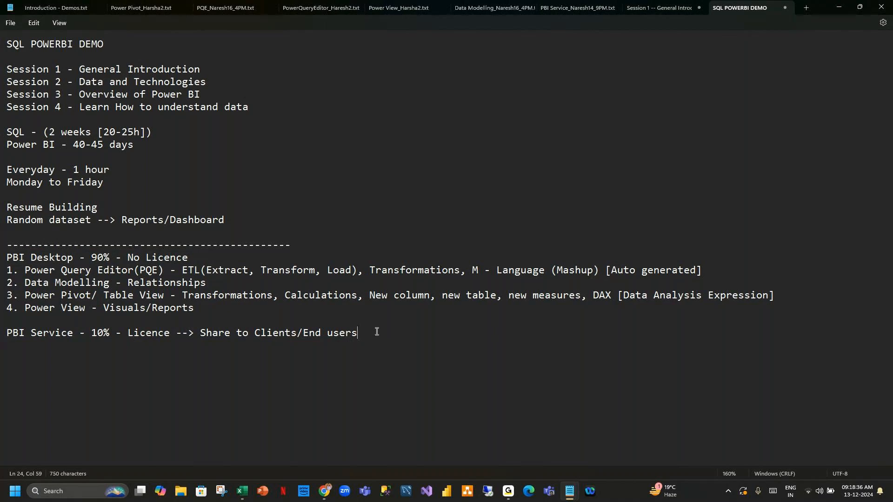
triple_click(370, 331)
left_click_drag(152, 315, 3, 333)
left_click(379, 335)
left_click_drag(196, 313, 2, 272)
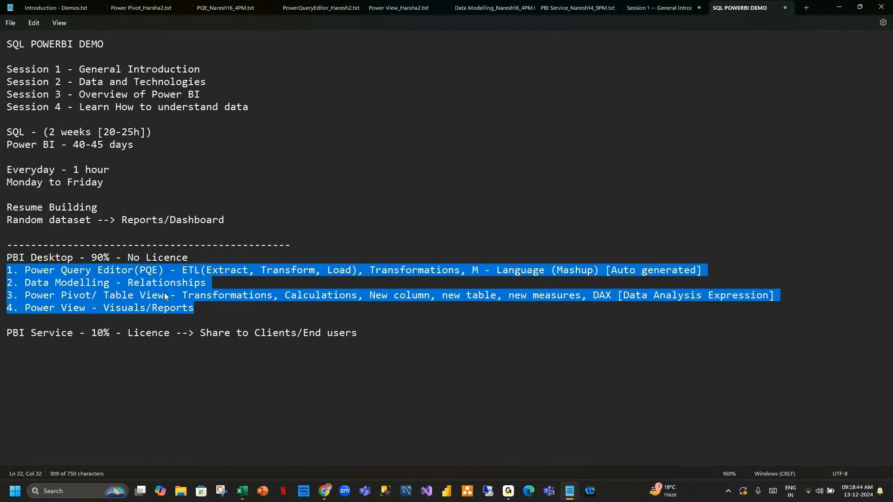
left_click_drag(196, 310, 1, 275)
left_click(368, 332)
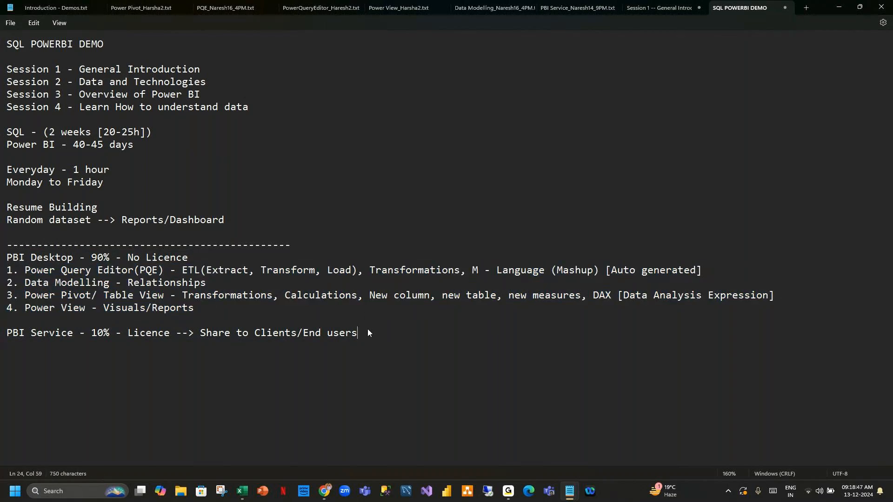
left_click_drag(361, 334, 2, 277)
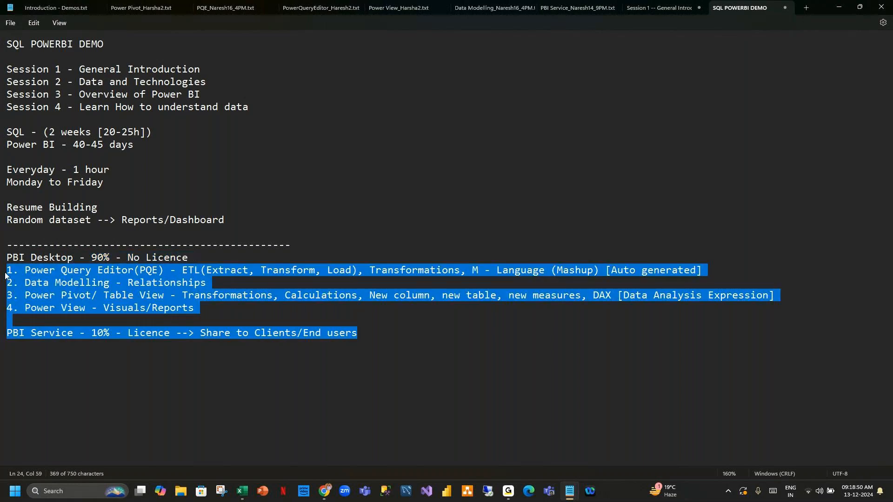
left_click(384, 333)
left_click_drag(202, 307, 6, 274)
left_click_drag(381, 336, 353, 342)
left_click(376, 331)
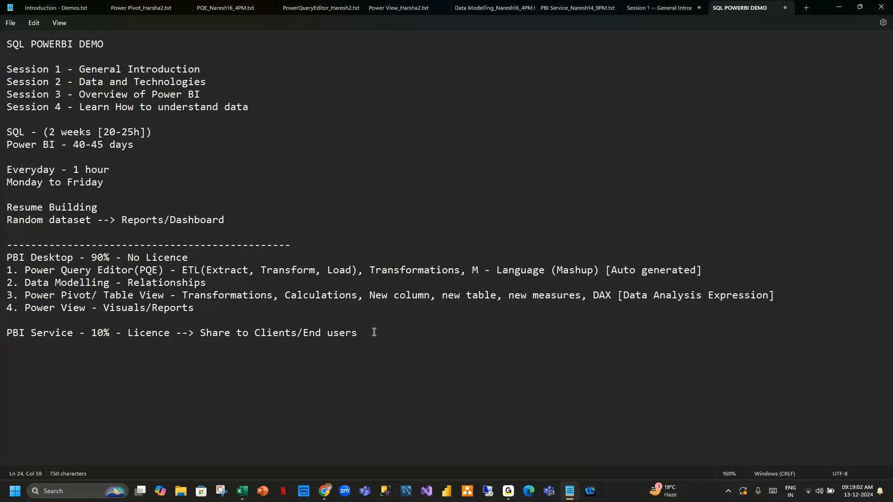
left_click(435, 417)
left_click_drag(361, 337, 8, 261)
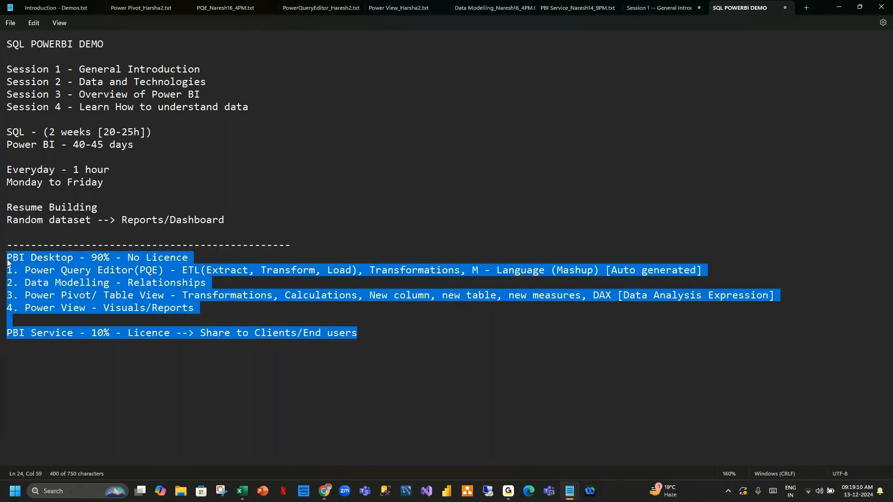
left_click(370, 331)
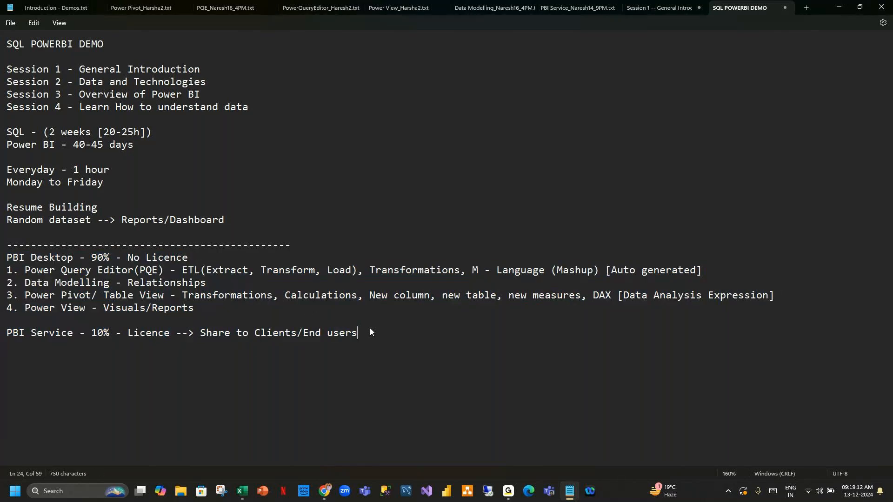
left_click_drag(367, 338, 7, 258)
left_click(383, 333)
left_click(834, 8)
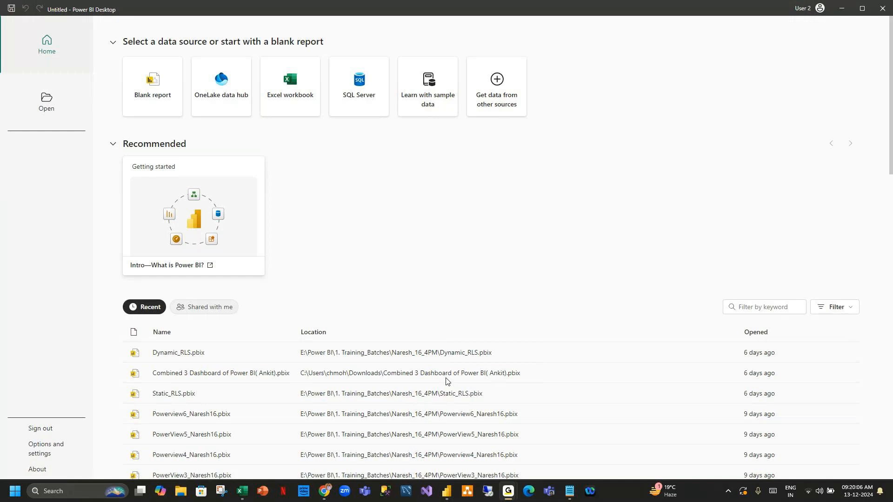
Open a Blank report in Power BI Desktop and dismiss the auto-recovery notice.
left_click(446, 491)
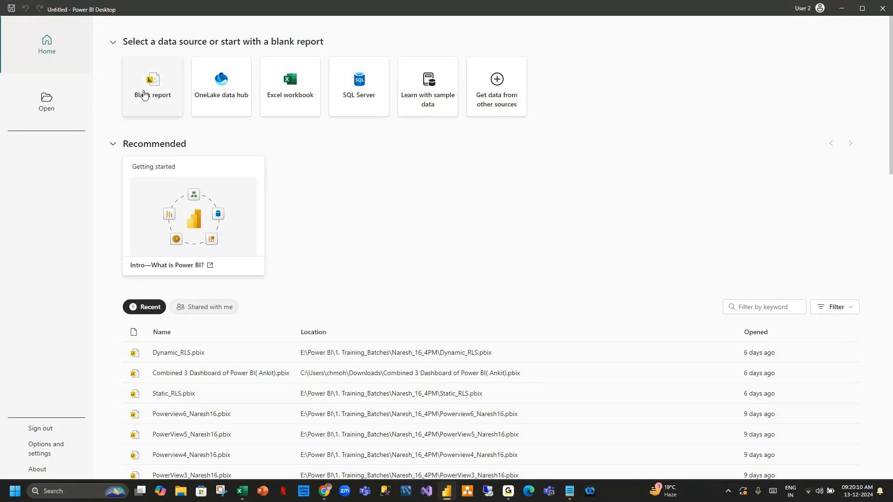
left_click(145, 93)
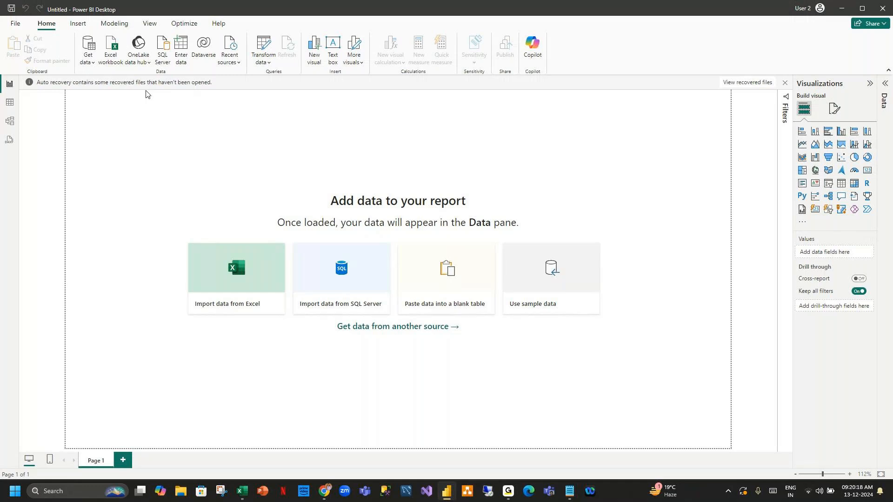
left_click(786, 84)
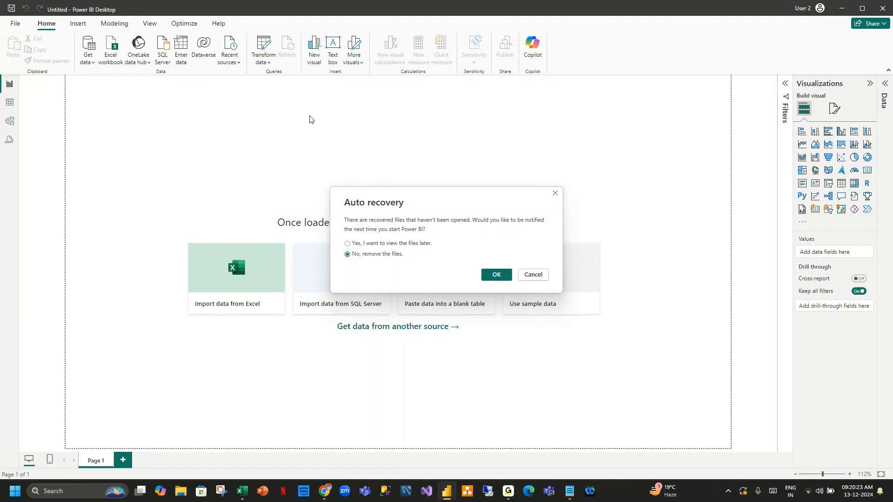
Discard the recovered files, then connect to the GlobalOrders Excel workbook through File > Excel Workbook.
left_click(496, 275)
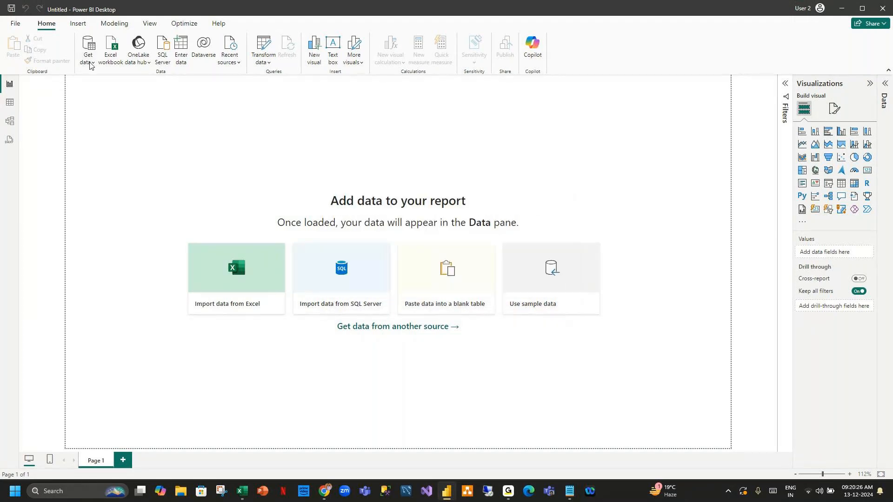
left_click(90, 65)
key("Escape")
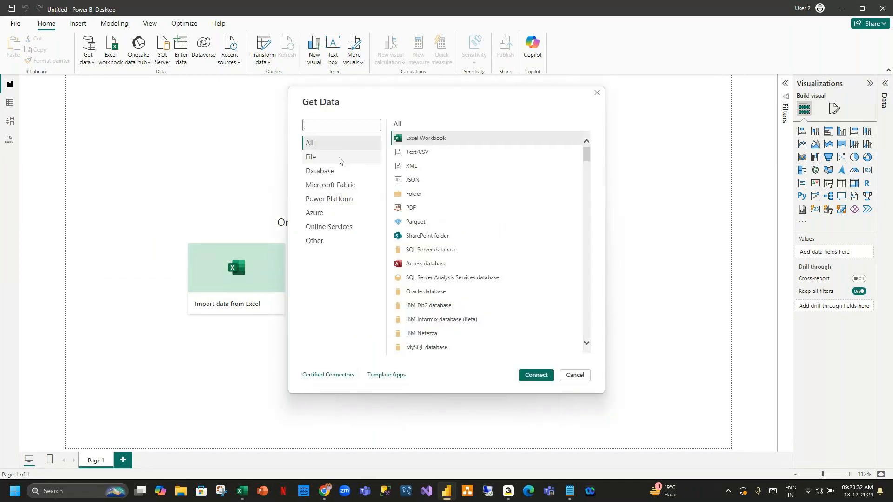
left_click(324, 159)
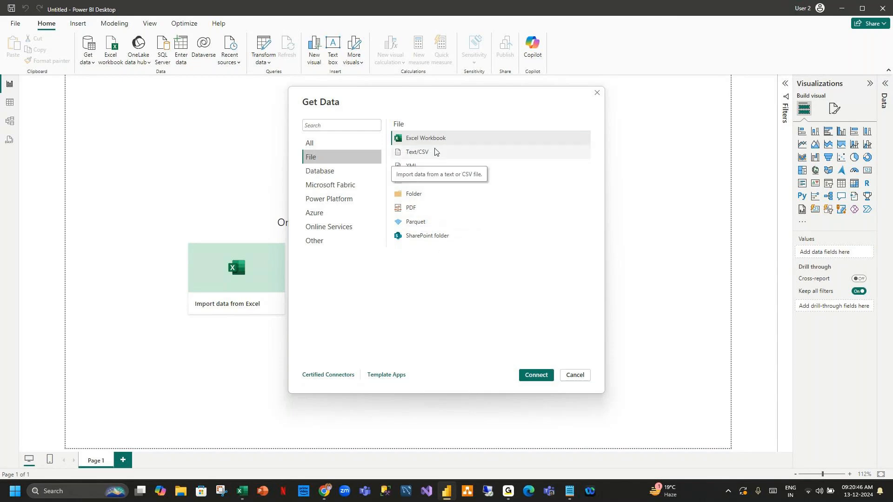
left_click(535, 375)
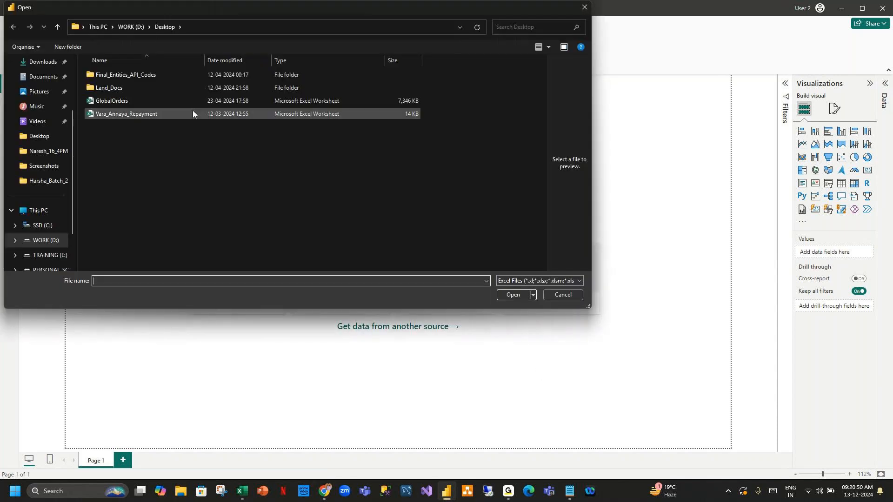
left_click(215, 101)
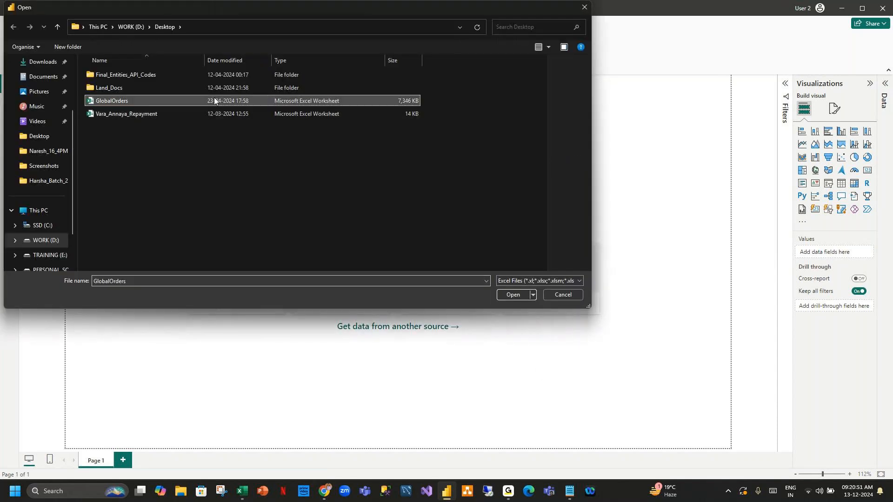
left_click(512, 295)
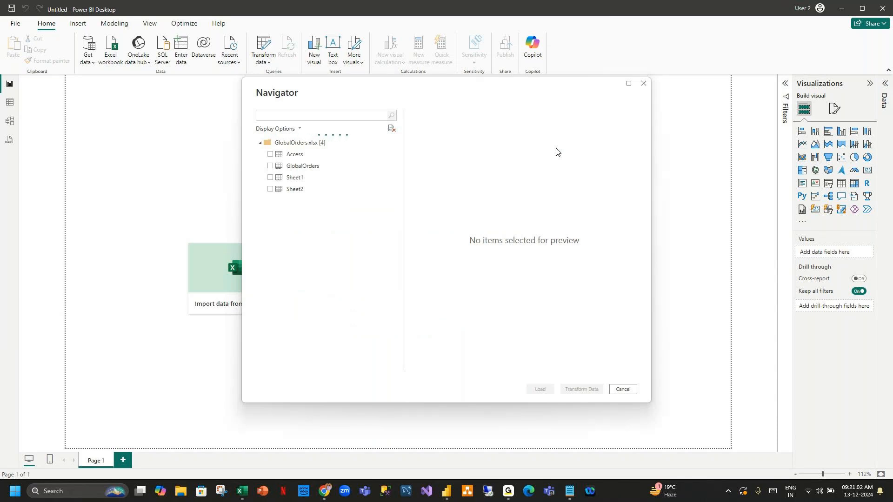
Tick the GlobalOrders sheet in Navigator and load it.
left_click(270, 166)
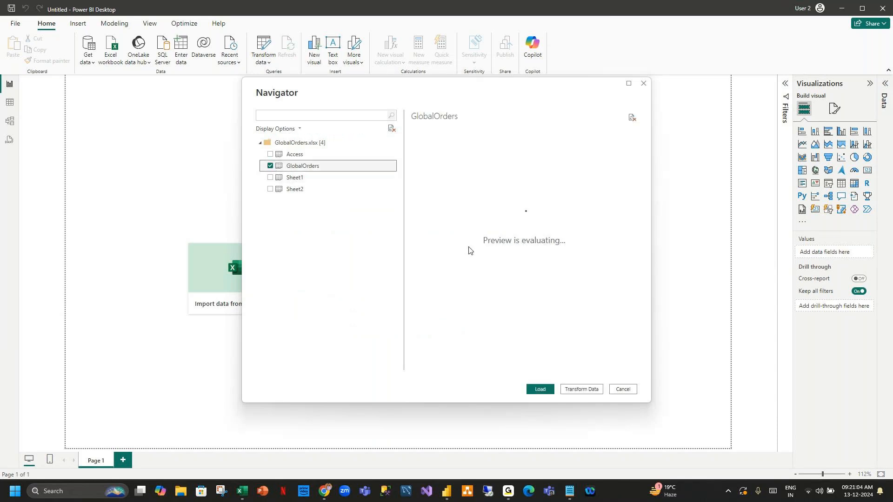
left_click(540, 394)
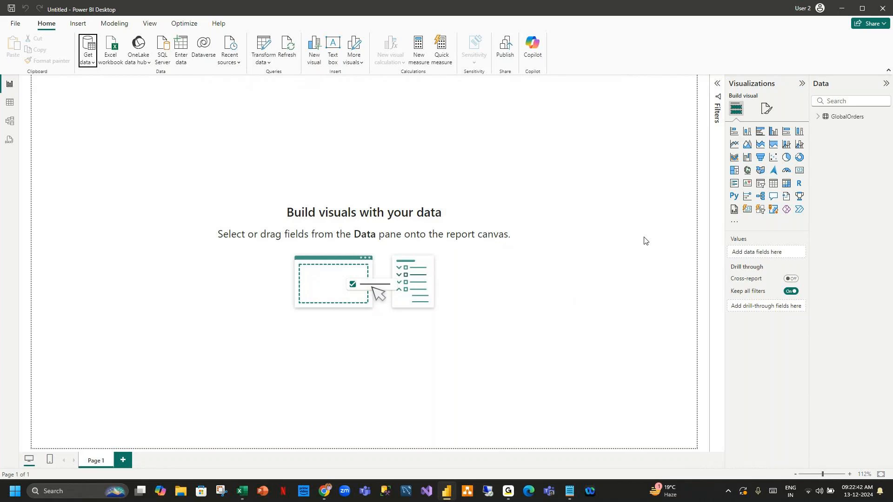
Show the GlobalOrders table's rows, then open Get data's common sources and full connector catalogue.
left_click(818, 117)
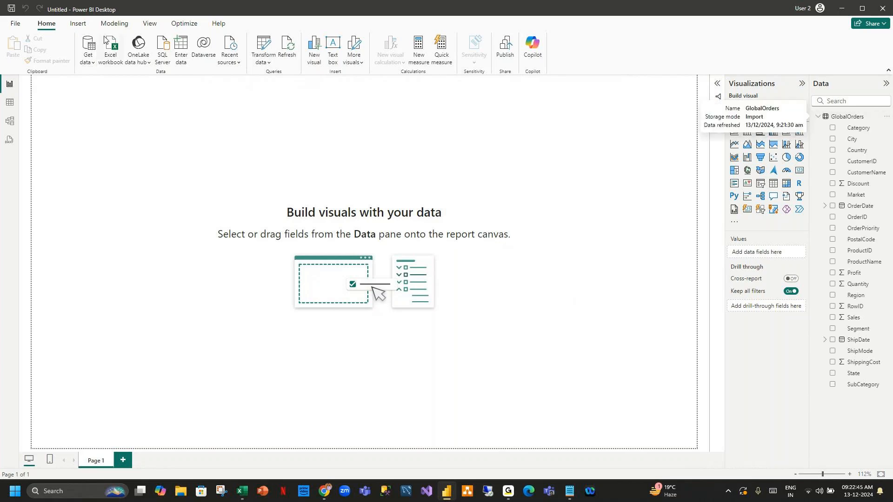
left_click(10, 103)
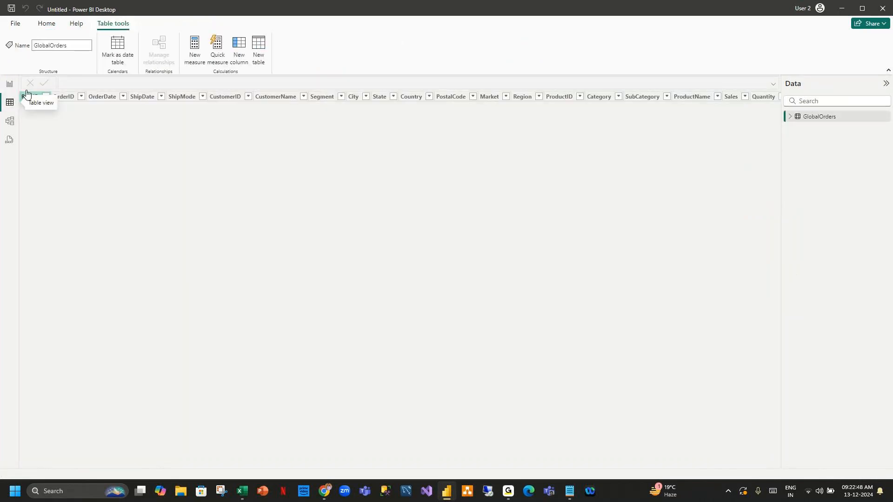
left_click(48, 25)
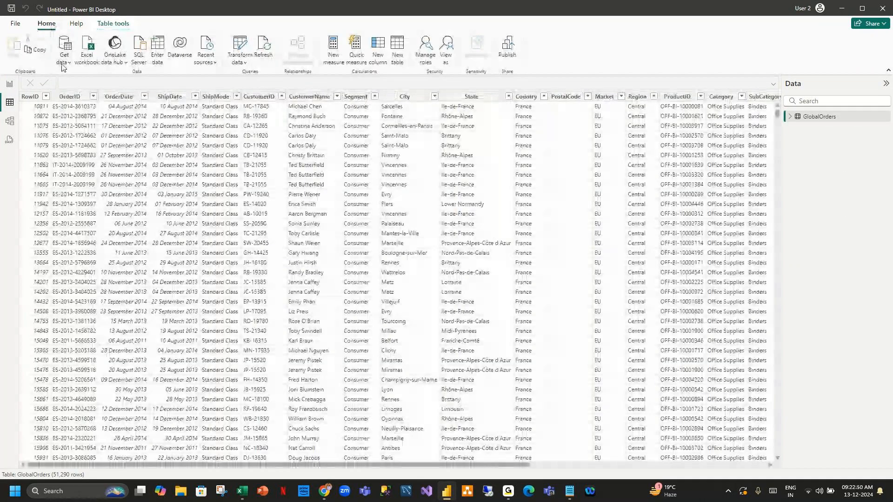
left_click(63, 61)
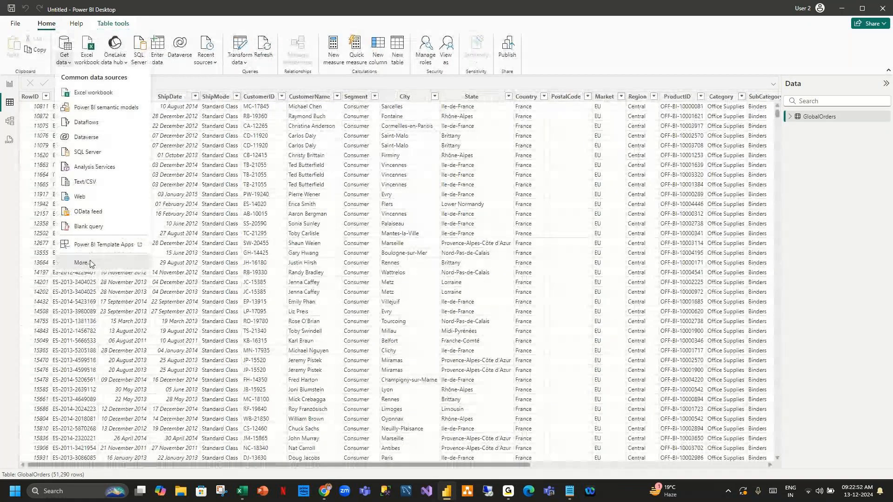
left_click(92, 264)
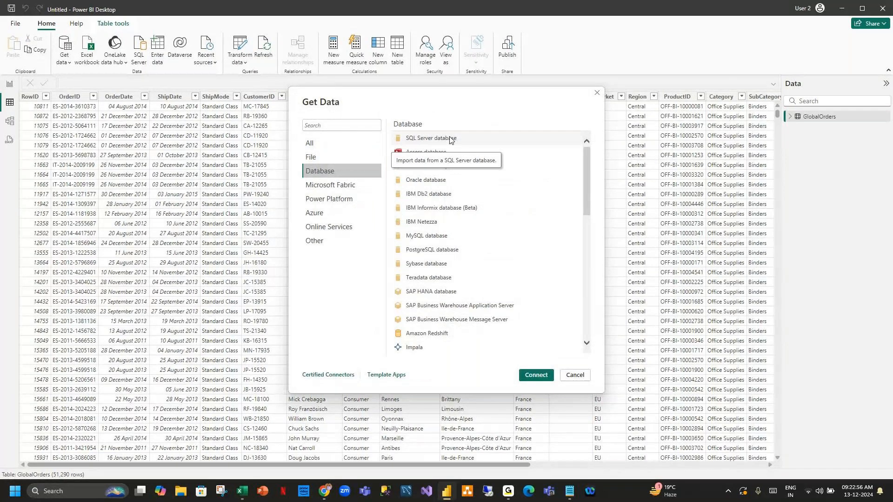
Start a SQL Server database connection, enter the server name and confirm it.
double_click(450, 138)
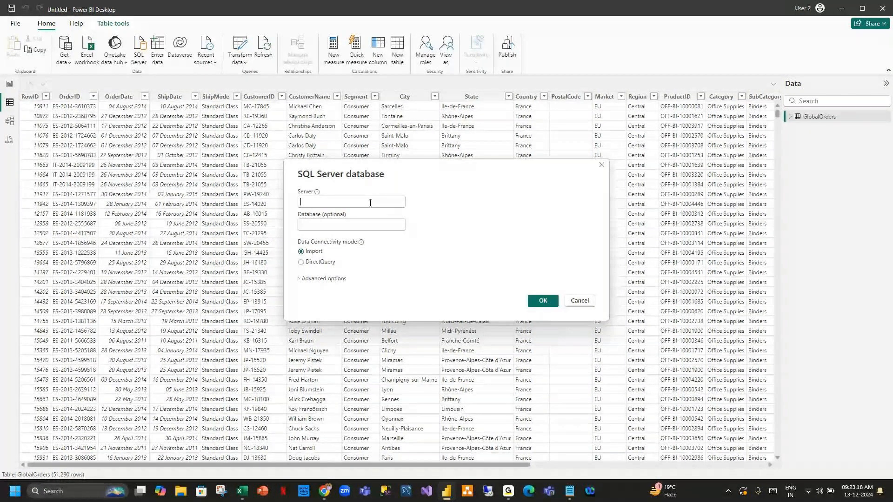
type("MOHANA")
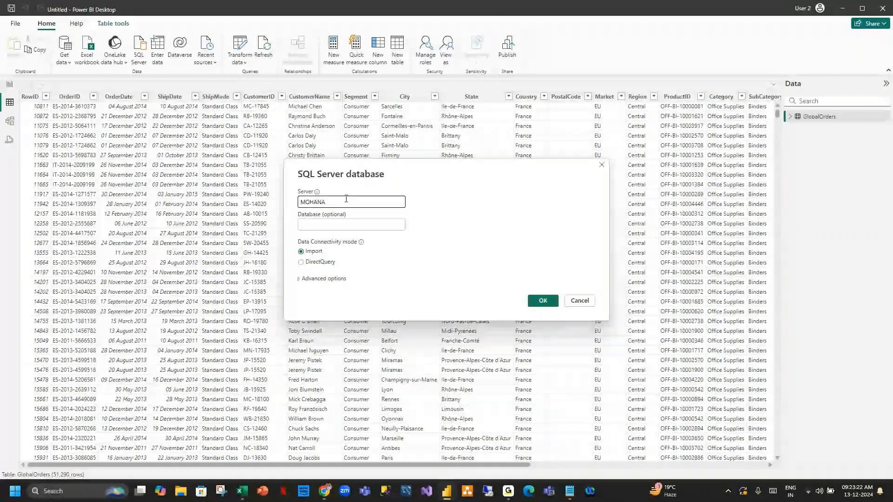
left_click(346, 225)
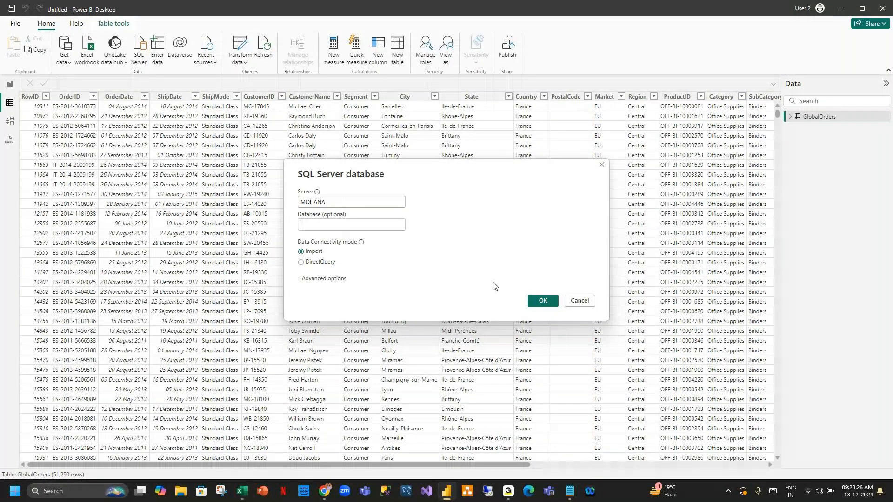
key("Return")
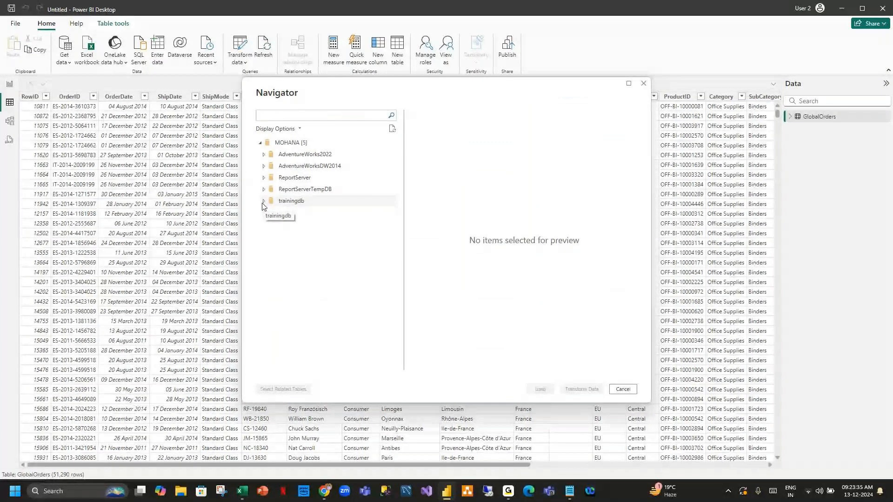
Expand the trainingdb database in the Navigator to list its tables.
left_click(263, 203)
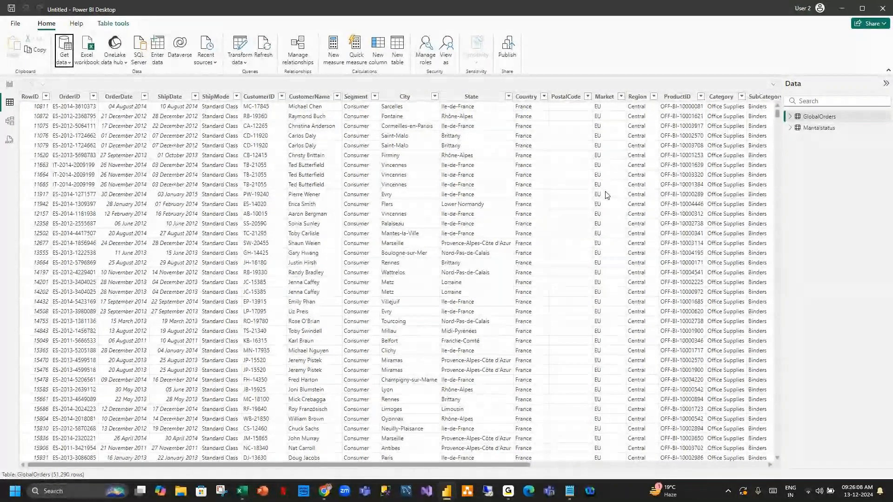
Show the Maritalstatus table's 20 rows in the data grid.
left_click(819, 128)
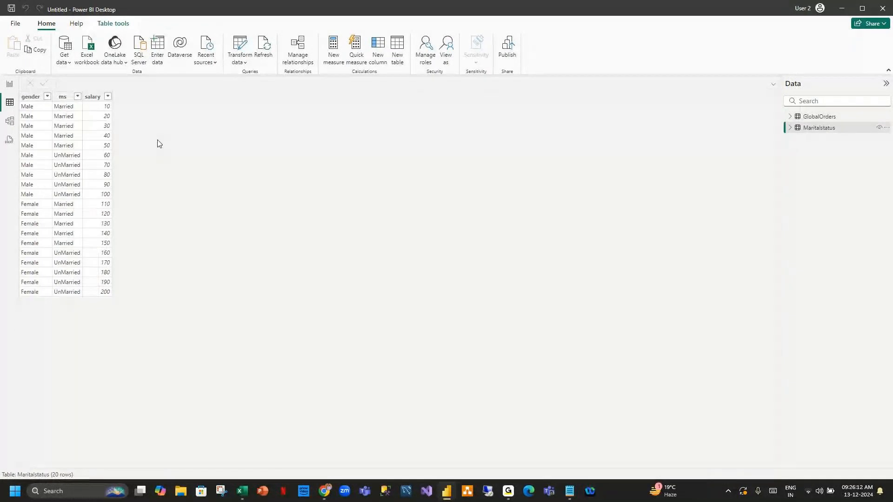
left_click(791, 128)
left_click(790, 129)
Open the full Get Data connector catalogue on the Microsoft Fabric category.
left_click(68, 60)
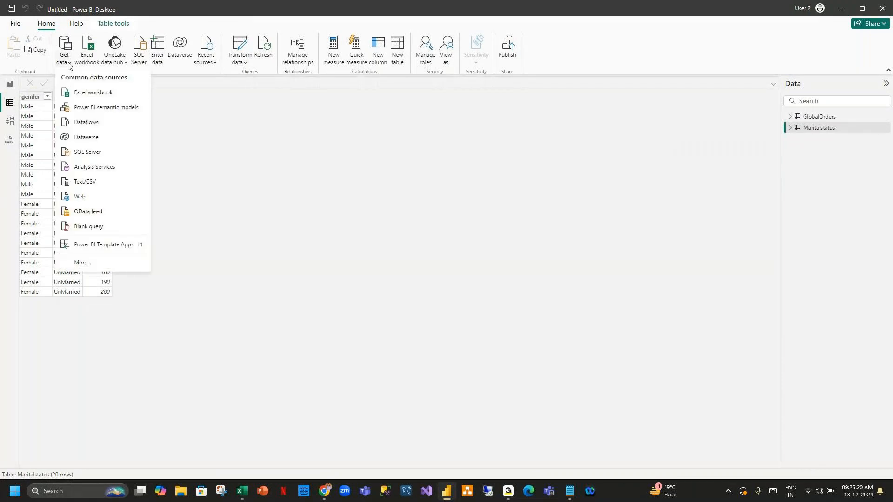
left_click(82, 263)
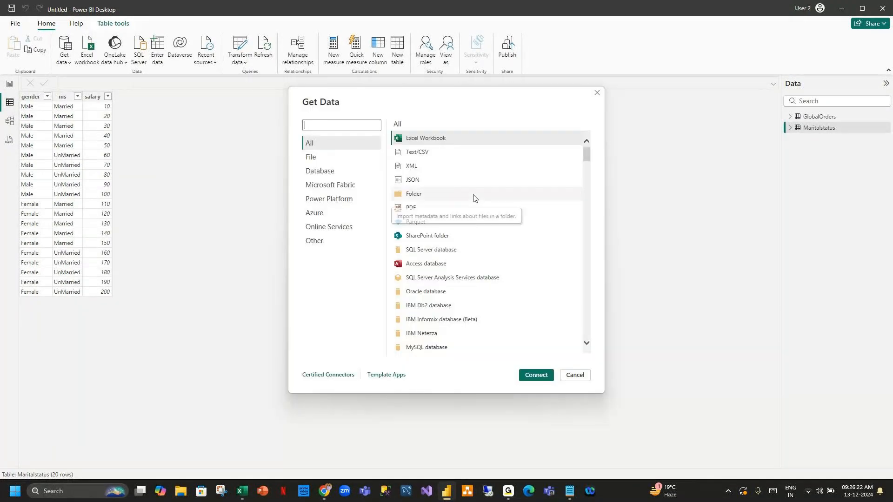
scroll(475, 199, "down", 3)
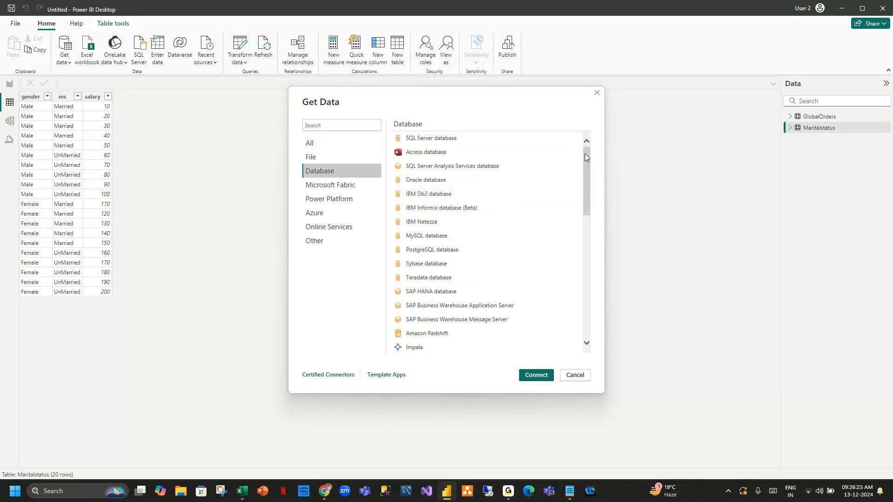
left_click_drag(585, 154, 600, 282)
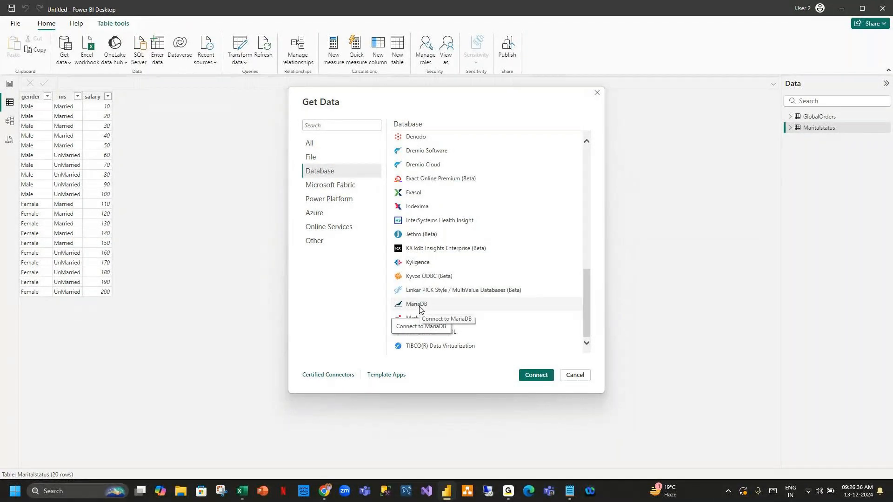
left_click(353, 185)
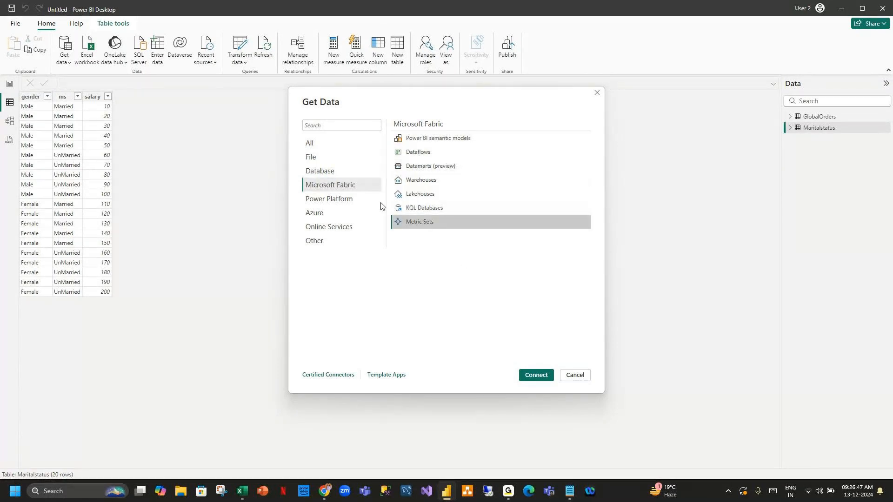
Browse the Power Platform and Azure connector lists, then move to Online Services.
left_click(366, 200)
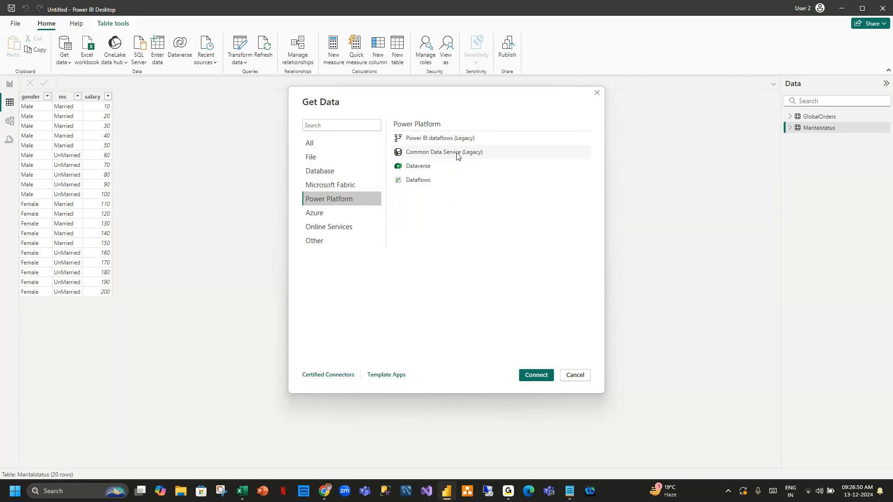
left_click(425, 185)
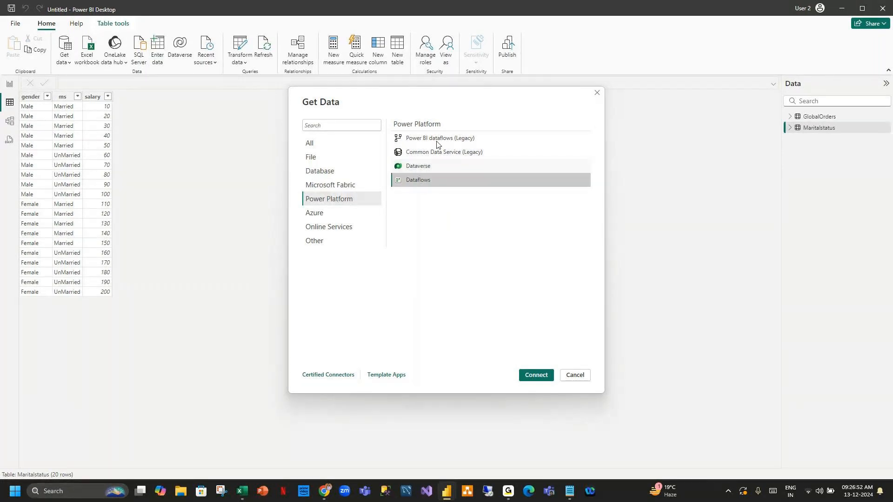
left_click(328, 214)
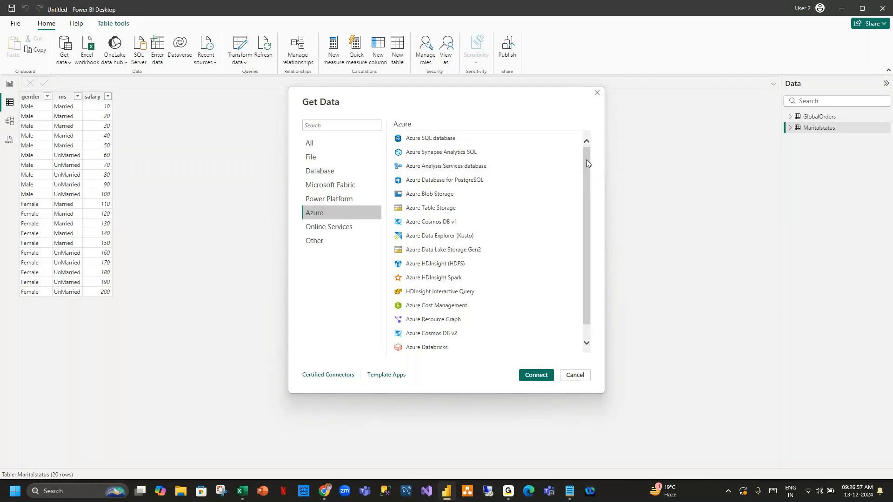
mouse_move(587, 160)
left_mouse_down()
mouse_move(590, 191)
mouse_move(590, 153)
mouse_move(585, 207)
mouse_move(575, 136)
mouse_move(582, 212)
mouse_move(586, 150)
left_mouse_up()
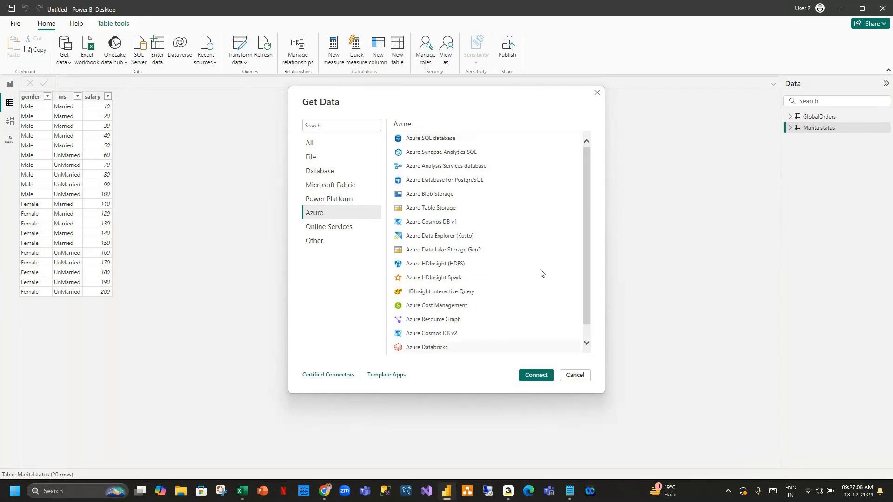
left_click_drag(590, 168, 585, 145)
left_click(336, 228)
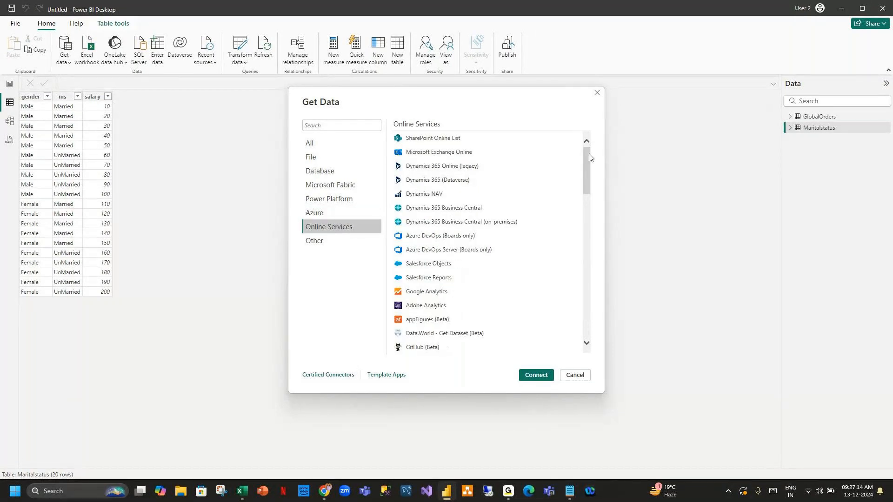
Scroll the Online Services list down to Viva Insights, Zendesk (Beta) and Zoho Creator.
mouse_move(589, 154)
left_mouse_down()
mouse_move(590, 198)
mouse_move(589, 163)
left_mouse_up()
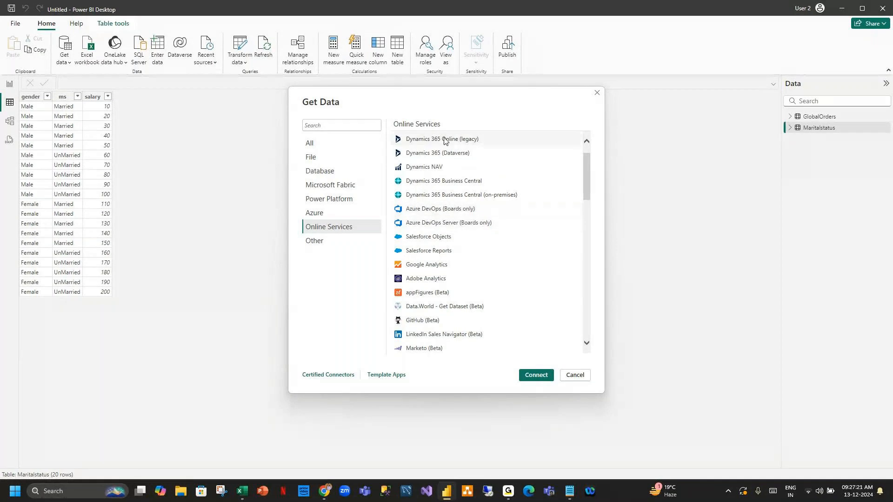
scroll(470, 167, "down", 3)
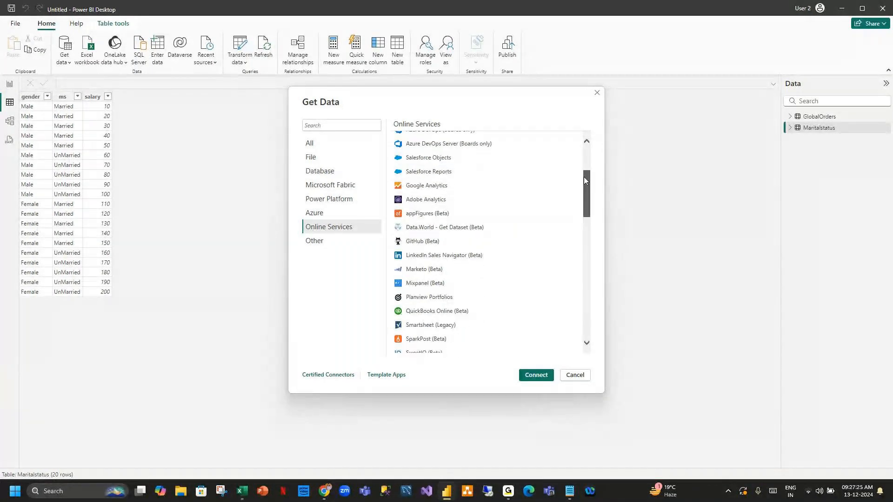
left_click_drag(585, 176, 587, 301)
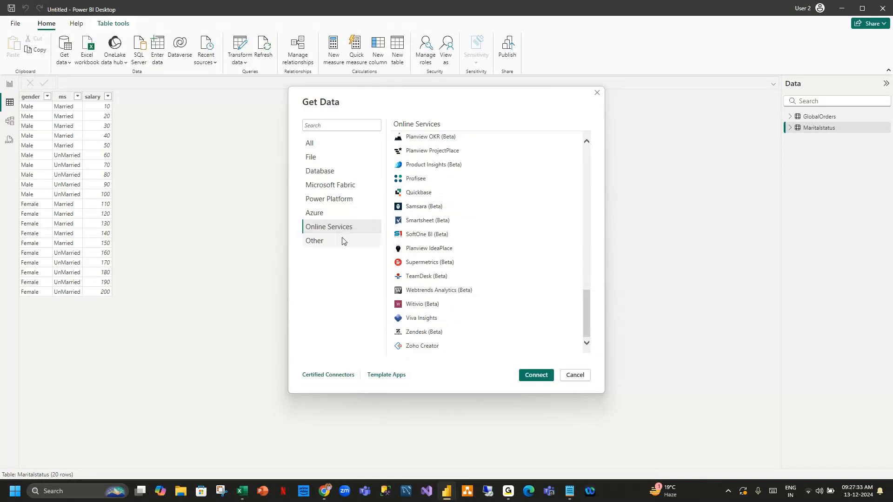
View the Other category, select the Web connector, then close the catalogue without connecting.
left_click(379, 244)
left_click_drag(587, 292, 605, 142)
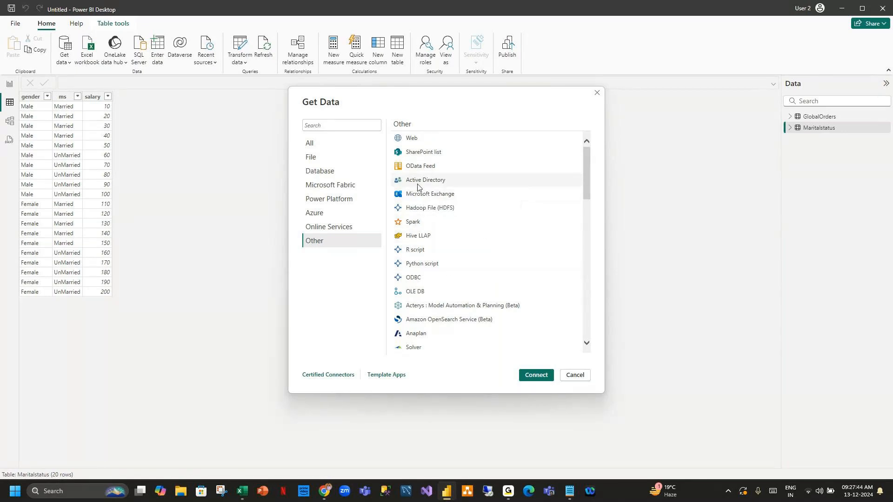
left_click(412, 139)
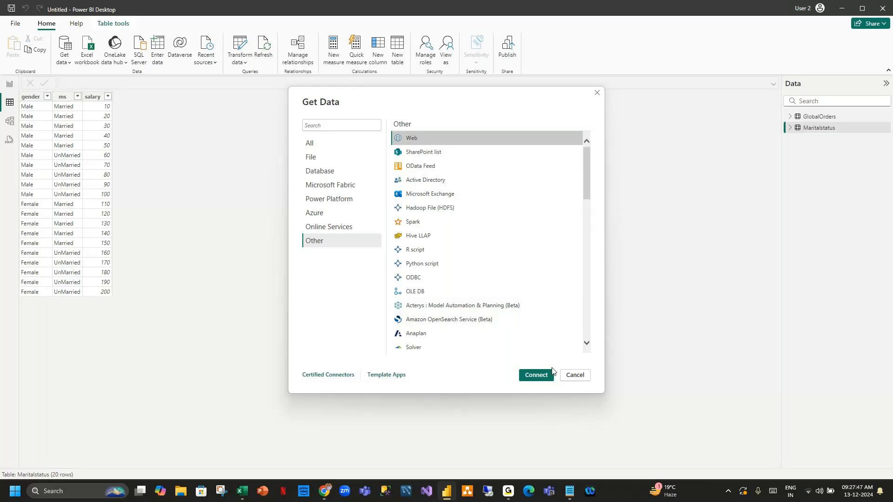
left_click(576, 376)
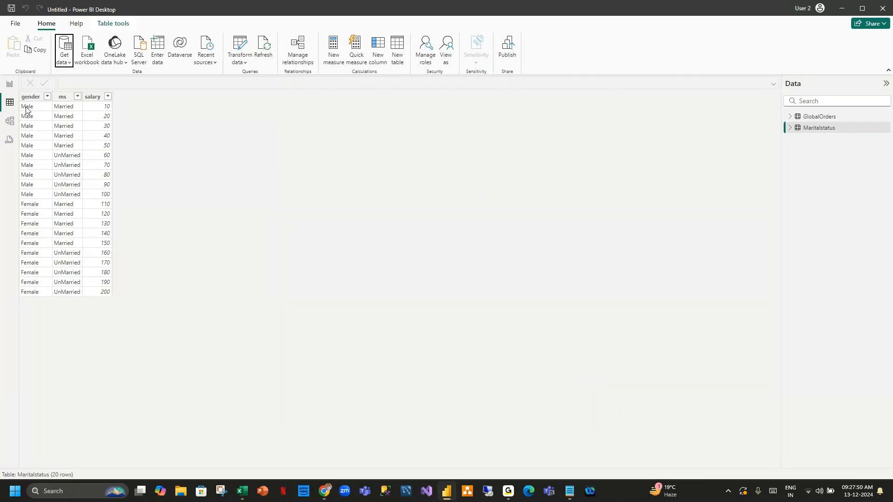
Add a pie chart on the report canvas showing Sum of Sales by Market.
left_click(9, 85)
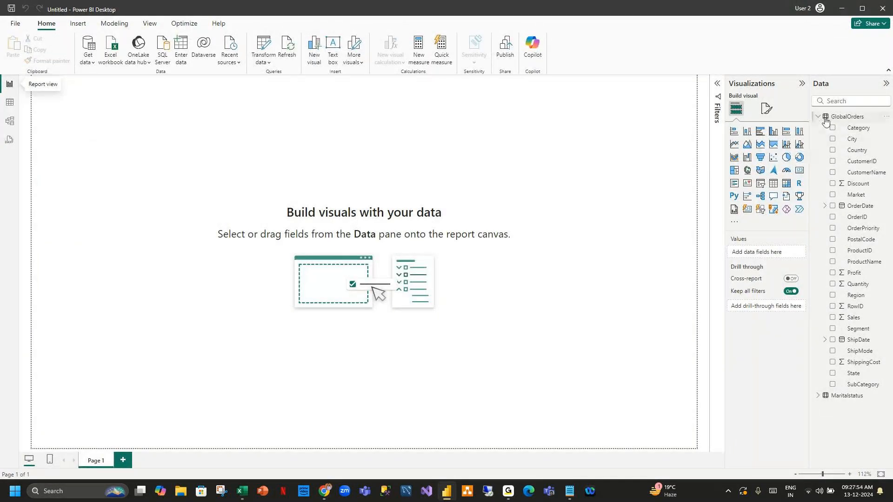
left_click(818, 396)
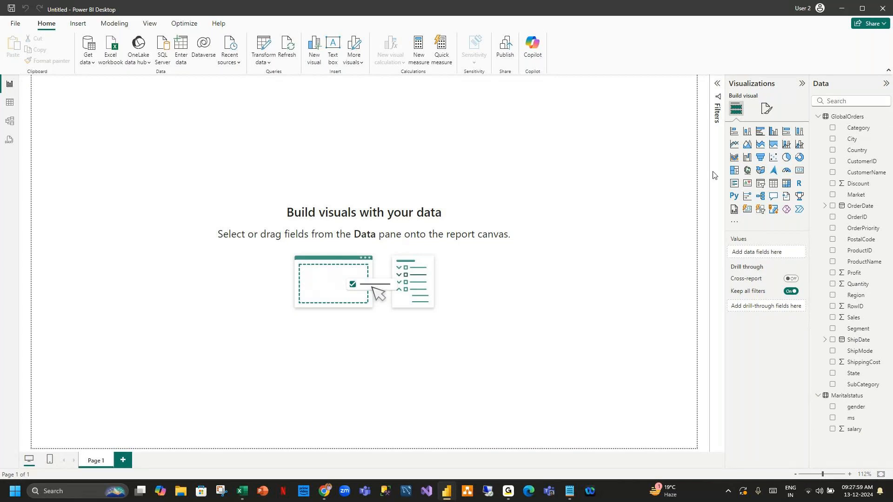
left_click(791, 159)
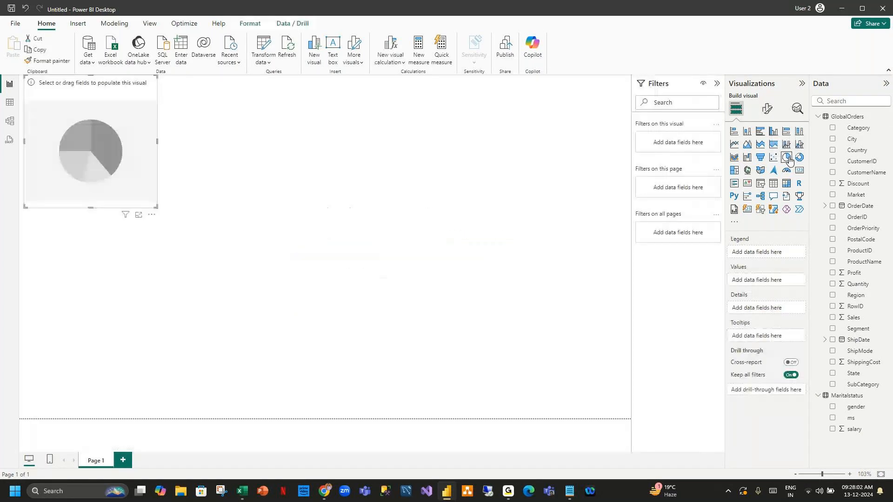
left_click_drag(132, 87, 150, 99)
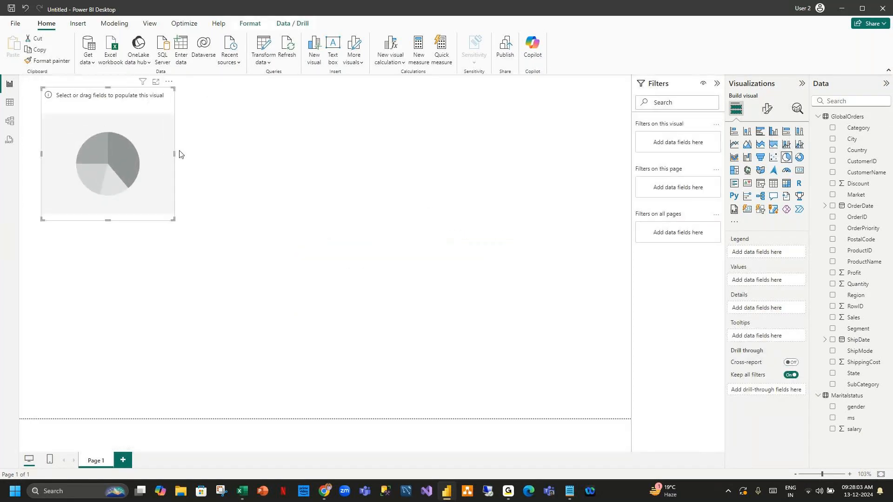
left_click_drag(173, 220, 268, 250)
left_click_drag(200, 109, 190, 97)
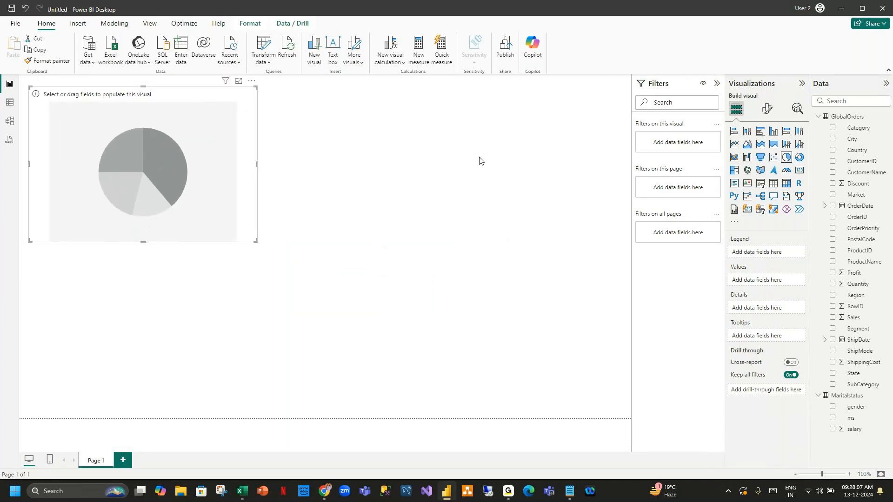
left_click(833, 195)
left_click(833, 318)
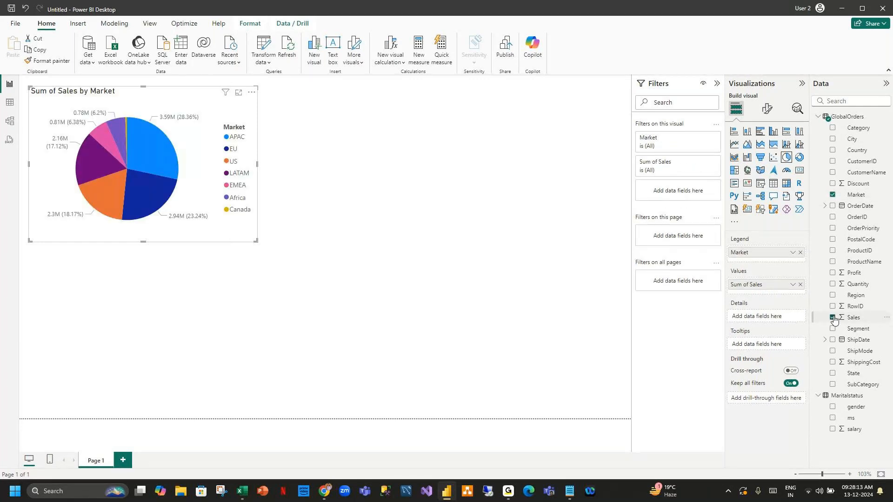
Turn on Visual border and Shadow in the pie chart's General effects.
left_click(366, 124)
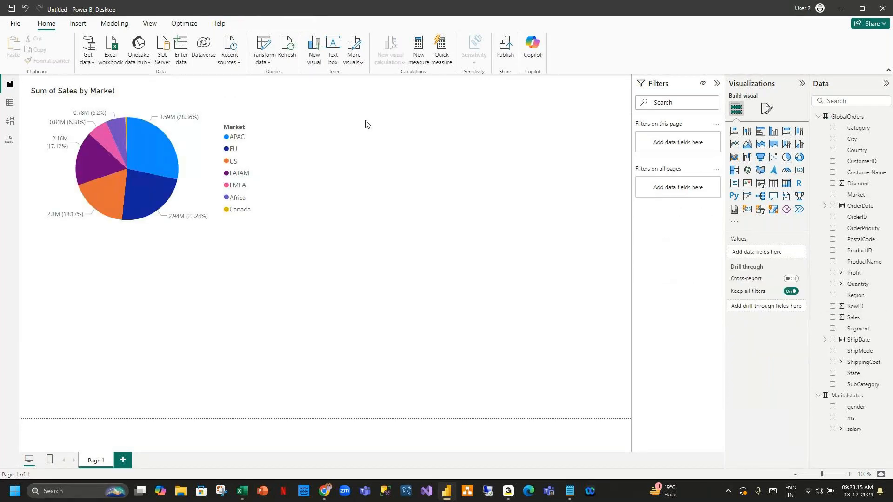
left_click(172, 102)
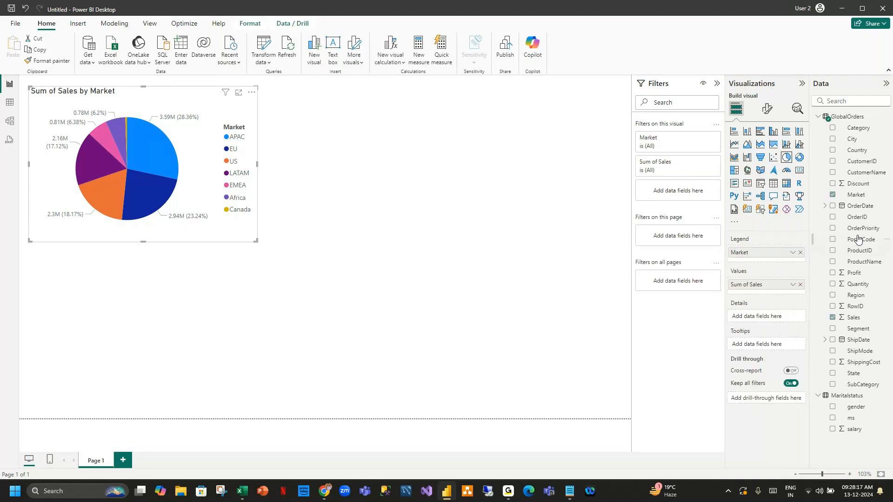
left_click(767, 109)
left_click(766, 150)
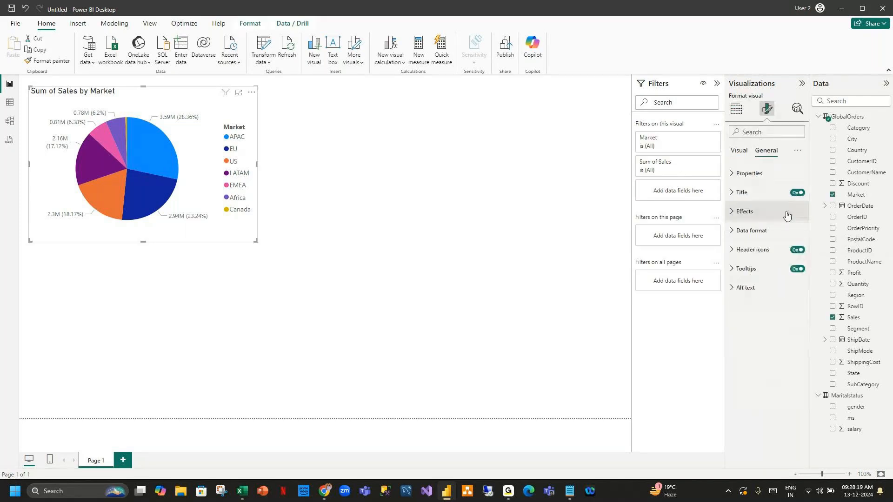
left_click(744, 211)
left_click(794, 310)
left_click(794, 333)
left_click(728, 211)
Resize the pie chart slightly smaller by dragging its corner.
left_click(286, 242)
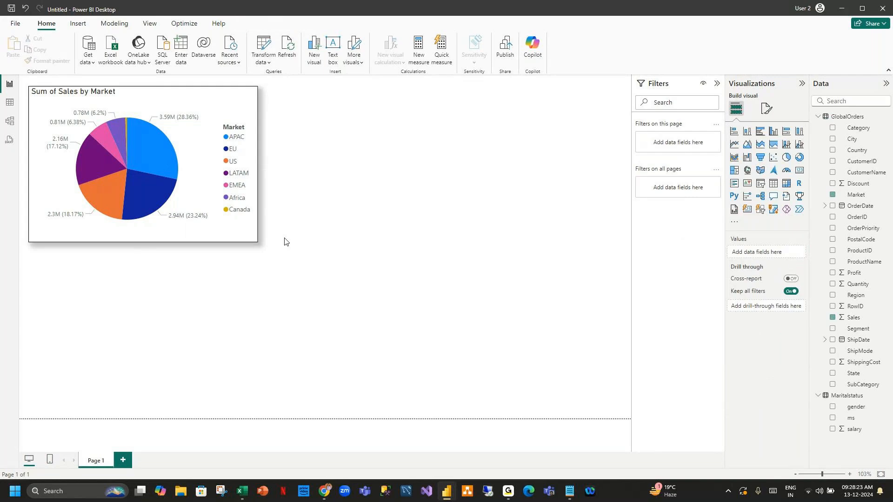
left_click_drag(251, 242, 237, 223)
left_click(398, 201)
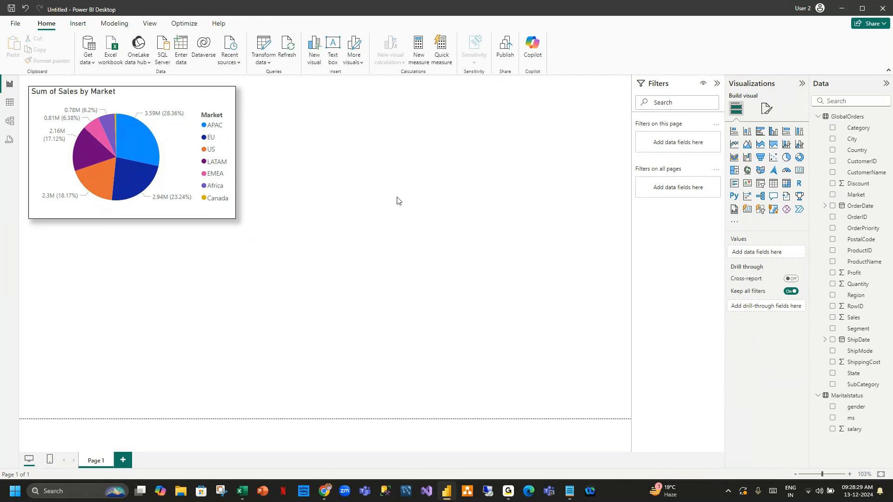
left_click(148, 93)
left_click(503, 215)
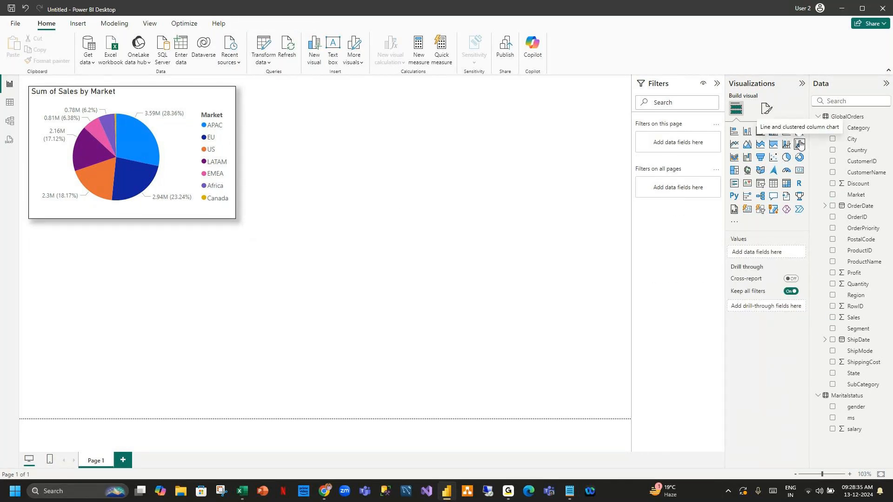
Add a donut chart showing Sum of Sales by Segment.
left_click(172, 158)
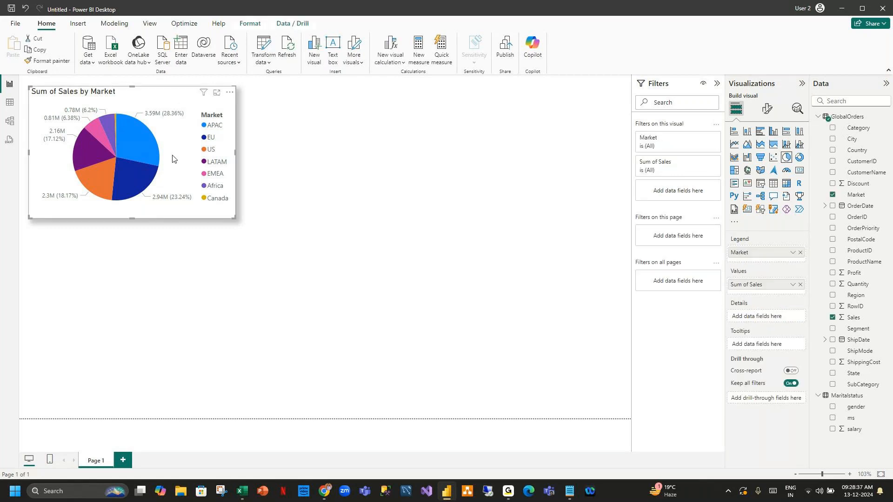
left_click(383, 156)
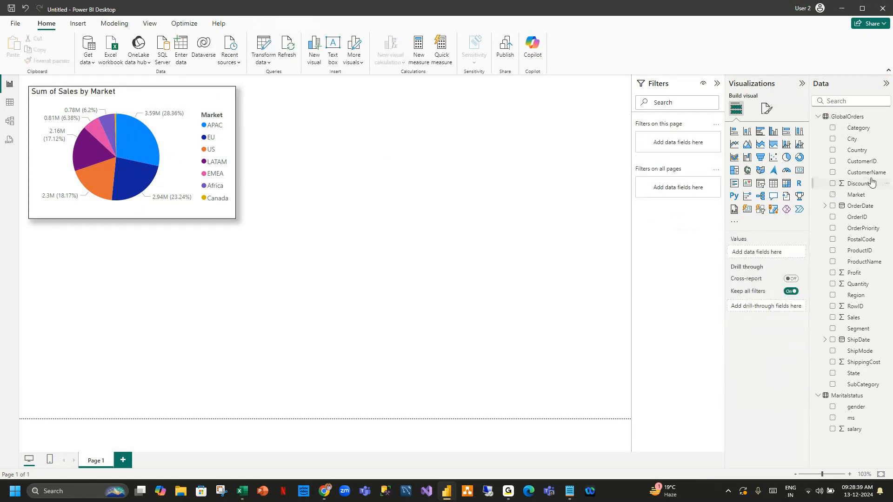
left_click(799, 157)
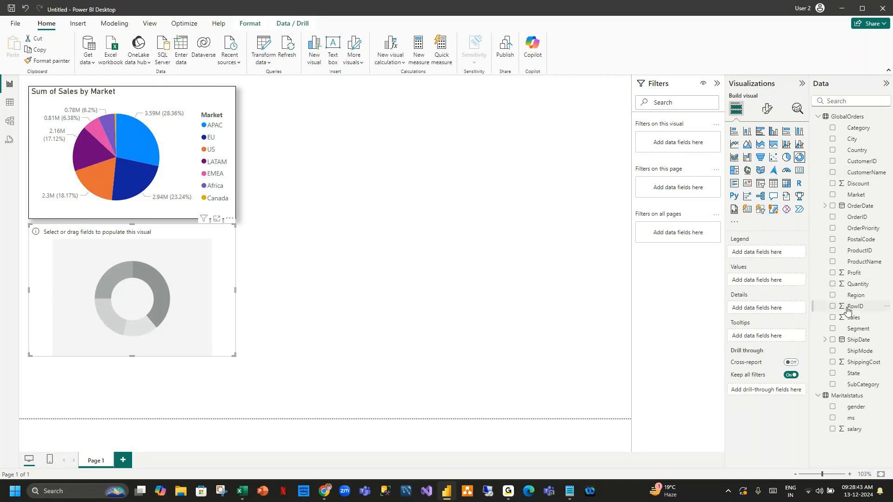
left_click(833, 328)
left_click(833, 318)
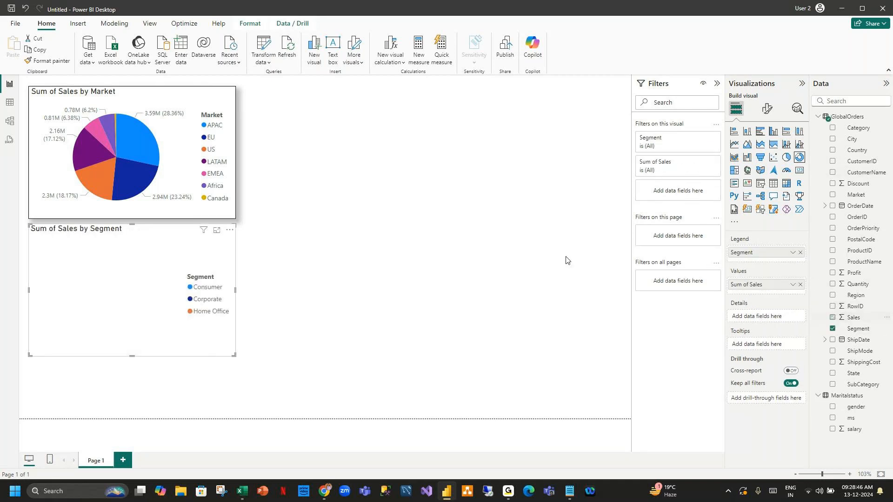
Copy the pie's border and shadow onto the donut with Format painter, then resize it.
left_click(139, 103)
left_click(52, 61)
left_click(131, 279)
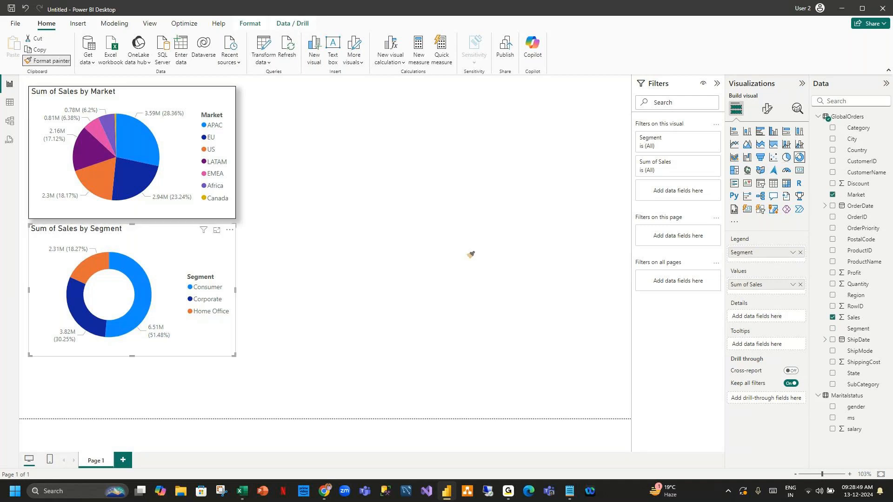
left_click(507, 211)
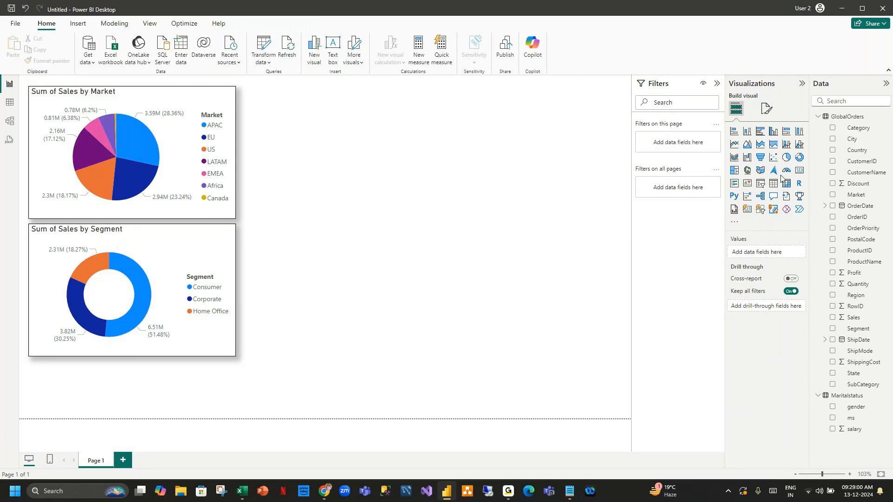
left_click(227, 352)
left_click_drag(236, 357, 236, 359)
left_click(419, 247)
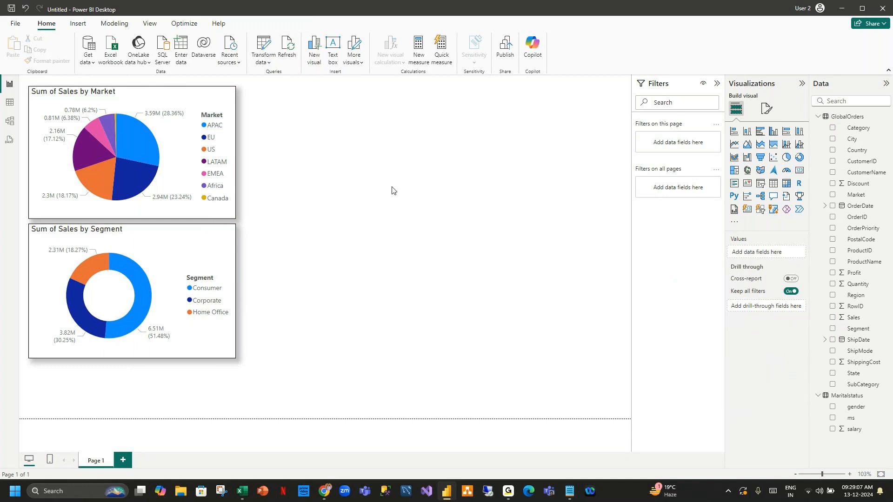
left_click(9, 104)
Show the Maritalstatus table's rows in Table view.
left_click(814, 117)
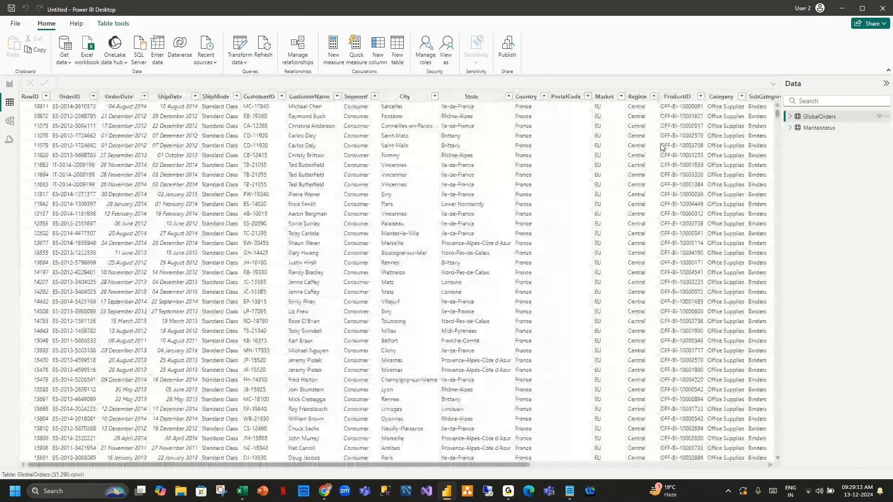
left_click(819, 128)
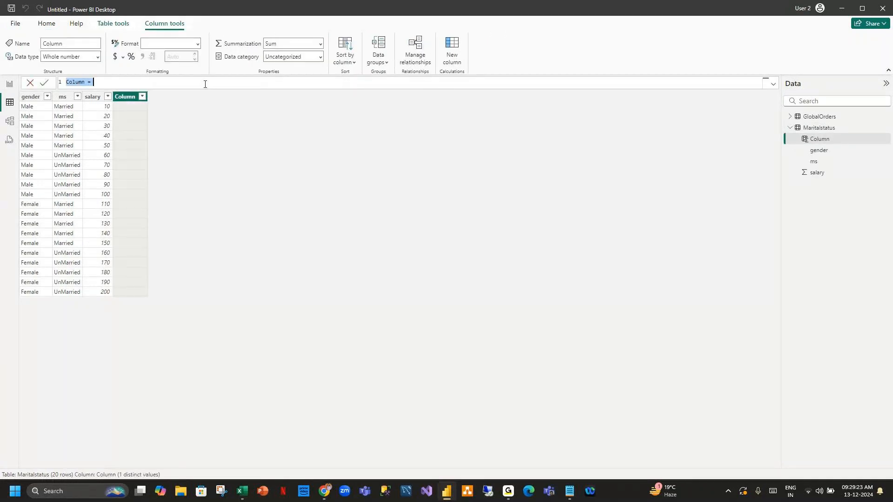
scroll(158, 84, "up", 5)
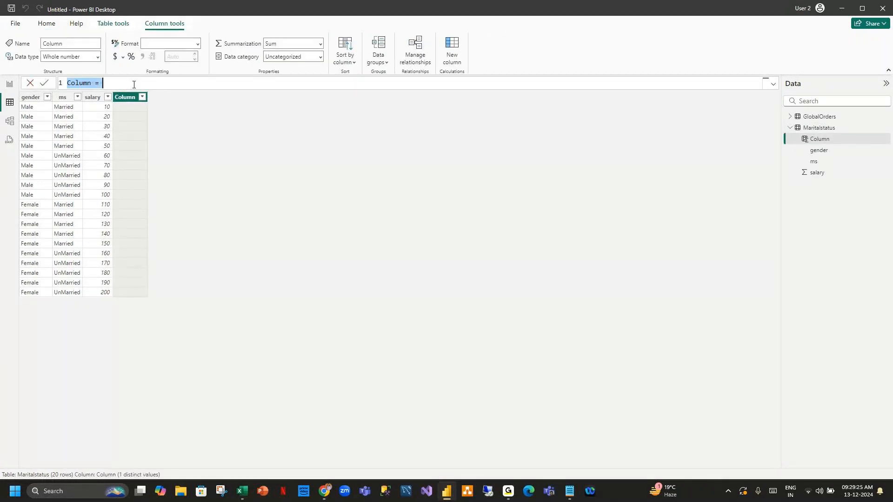
scroll(175, 88, "up", 1)
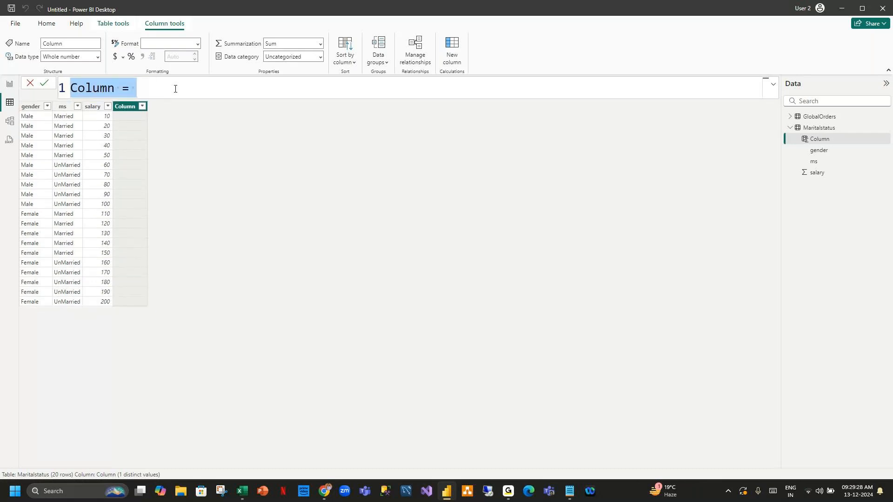
Create the calculated column Uppergender = UPPER(Maritalstatus[gender]).
key("BackSpace")
type("Uppergende")
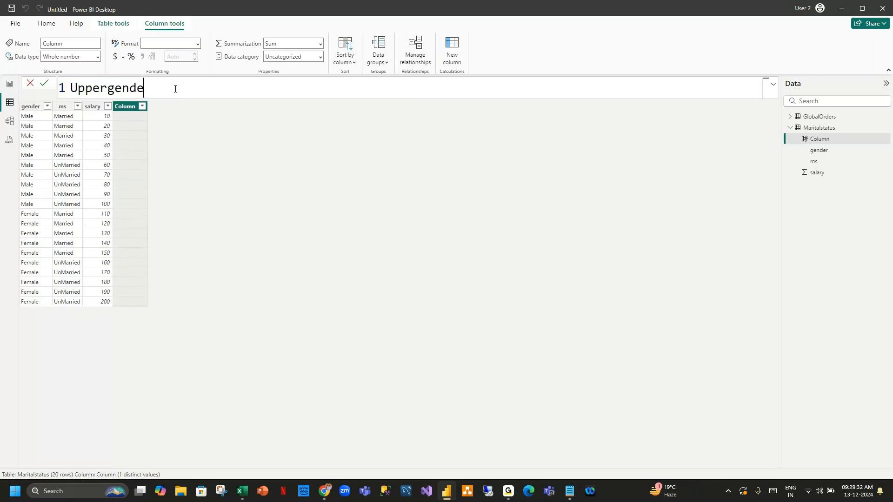
type("r = Upp")
key("Tab")
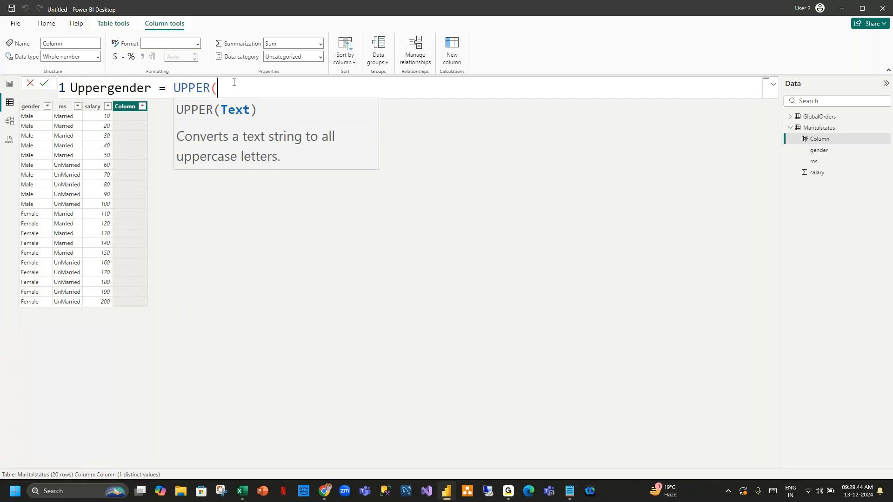
type("gen")
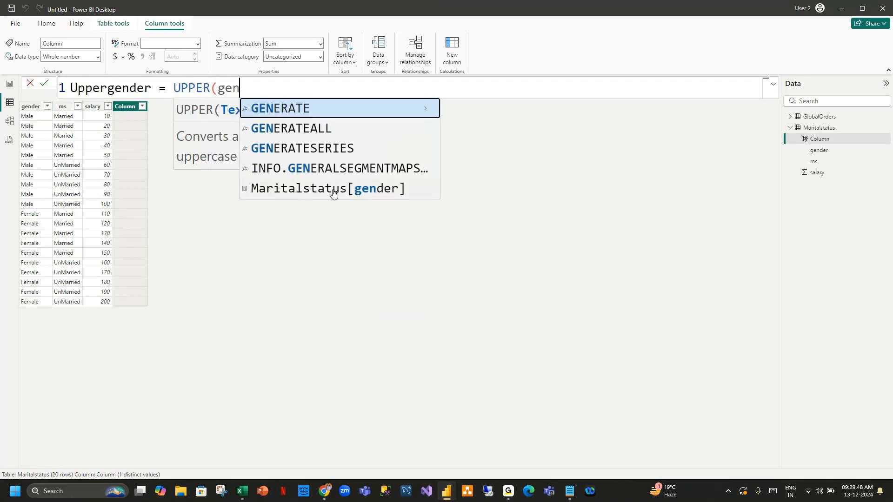
left_click(349, 194)
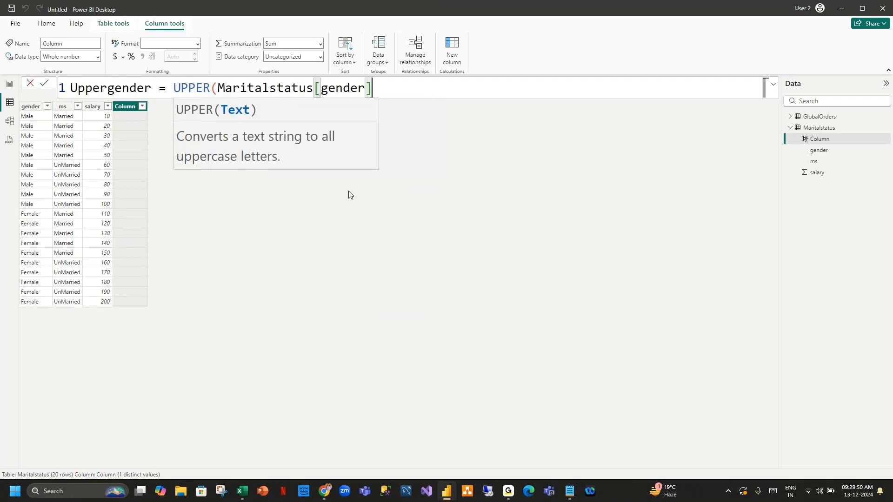
key("Return")
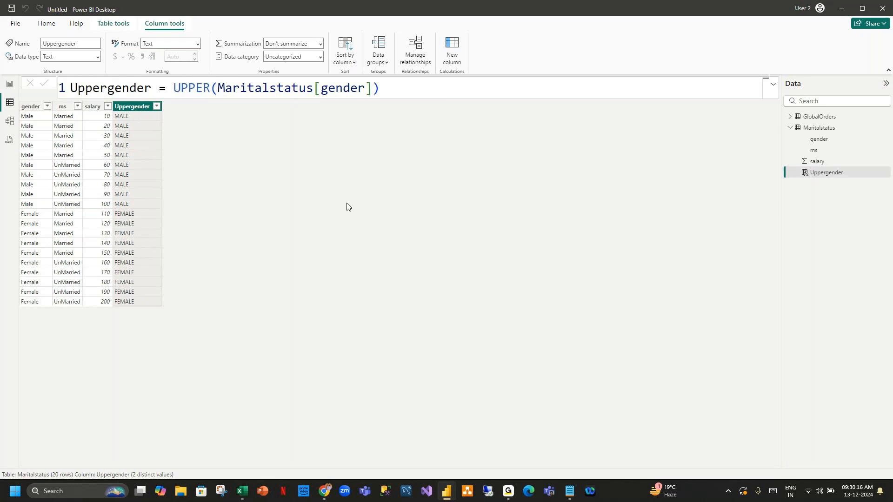
In Model view, link GlobalOrders[Sales] to Maritalstatus[salary] as many-to-one, single-direction.
left_click(11, 121)
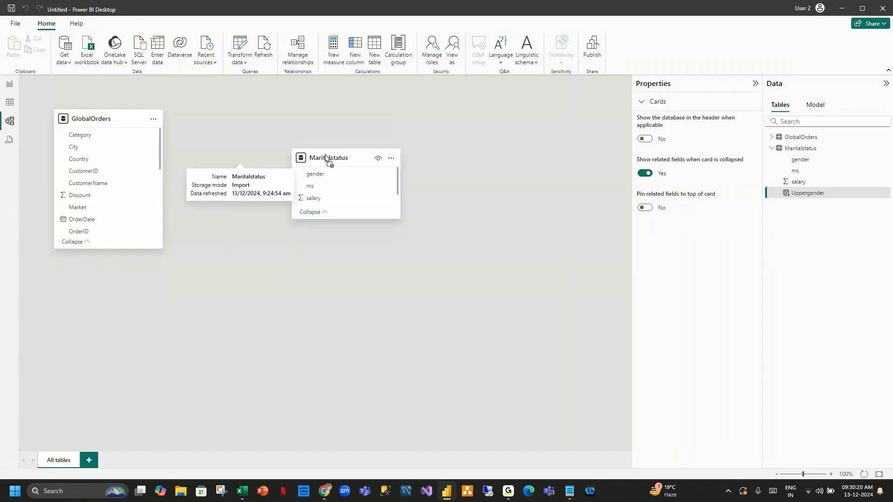
left_click_drag(325, 158, 330, 159)
left_click_drag(114, 251, 116, 436)
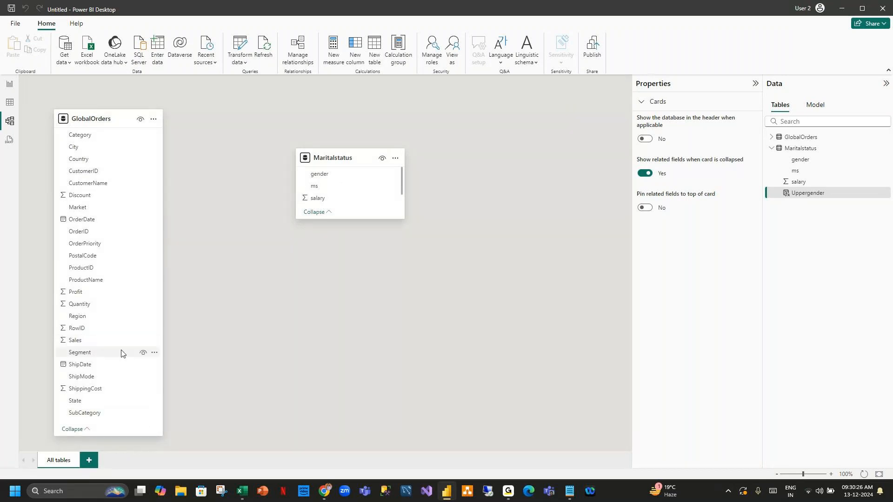
left_click_drag(77, 340, 314, 199)
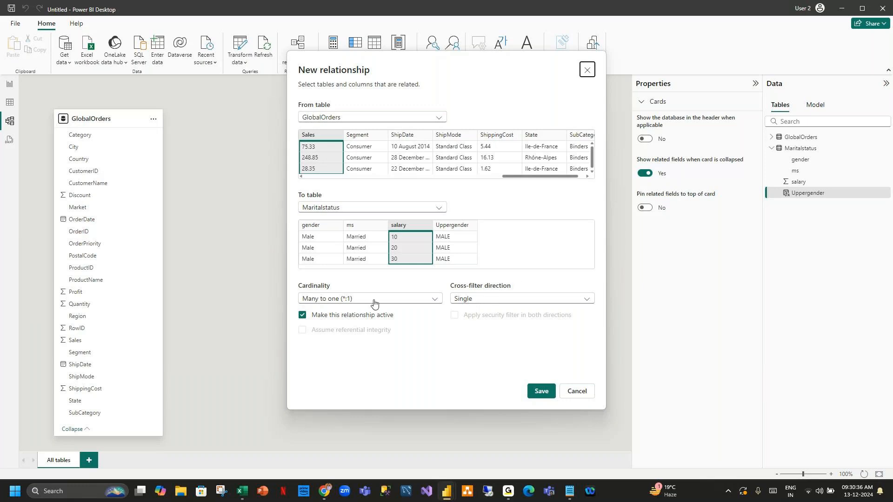
left_click(542, 391)
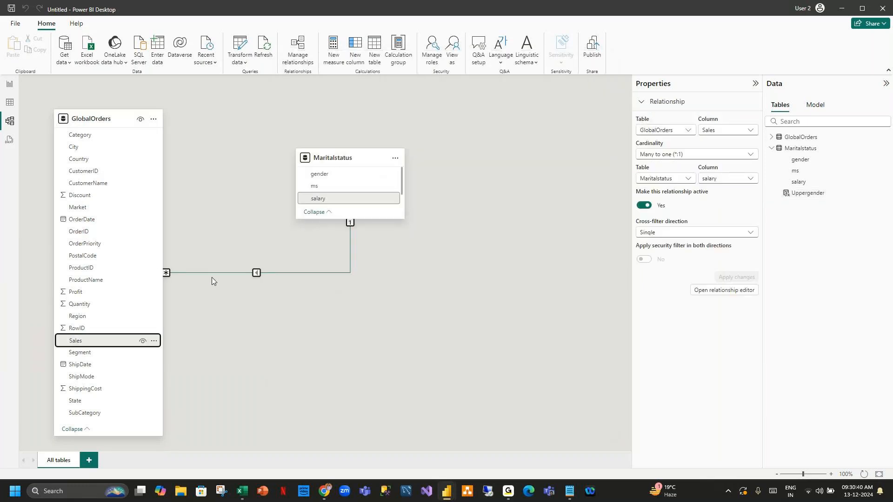
left_click_drag(336, 162, 342, 215)
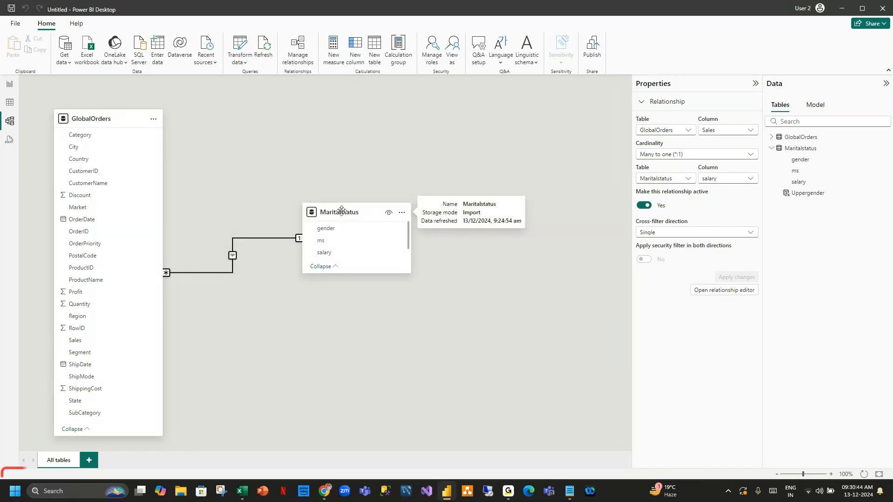
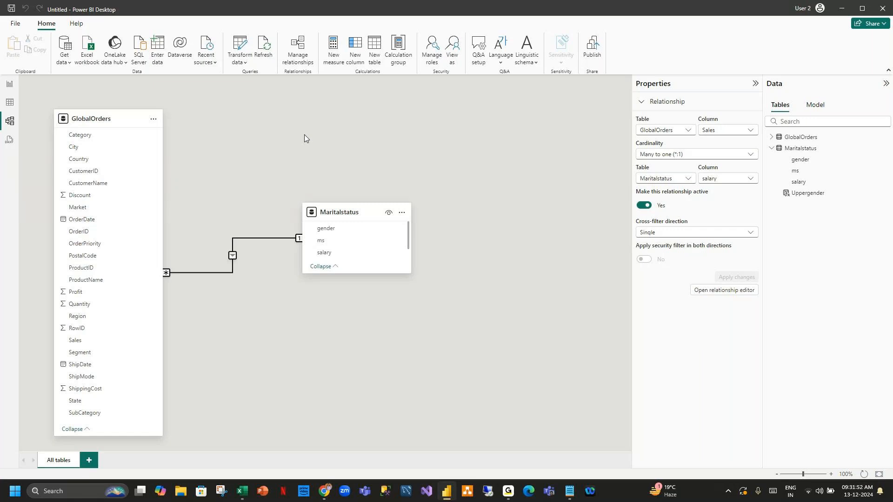
Cycle through Report, Table and Model views, ending in DAX query view with the EVALUATE TOPN sample.
left_click(8, 87)
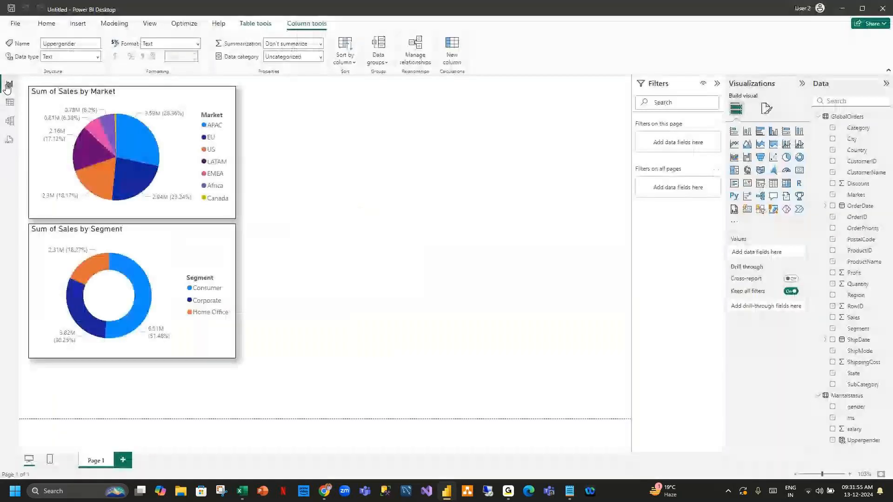
left_click(12, 104)
left_click(9, 121)
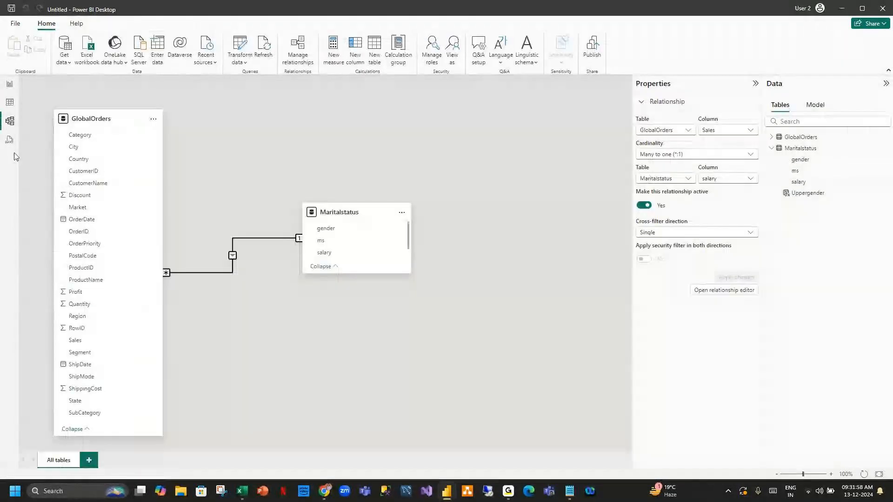
left_click(9, 140)
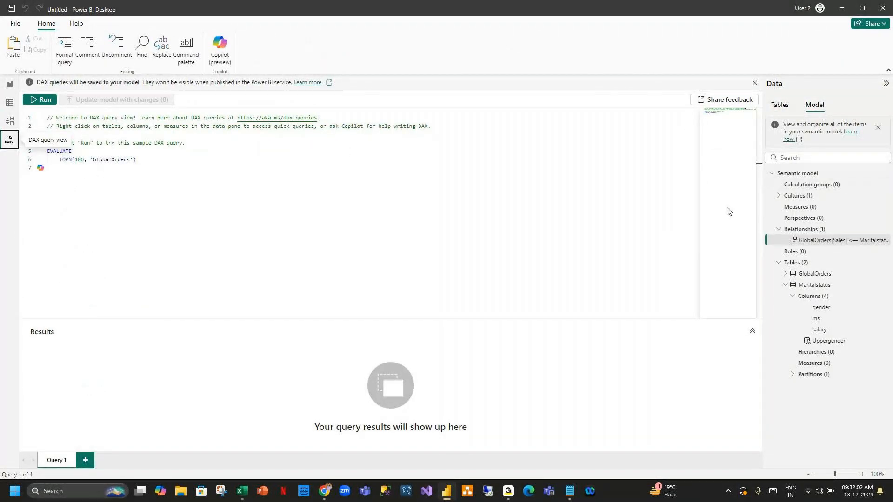
Select the Uppergender column in the model tree and highlight the EVALUATE TOPN query lines.
left_click(833, 346)
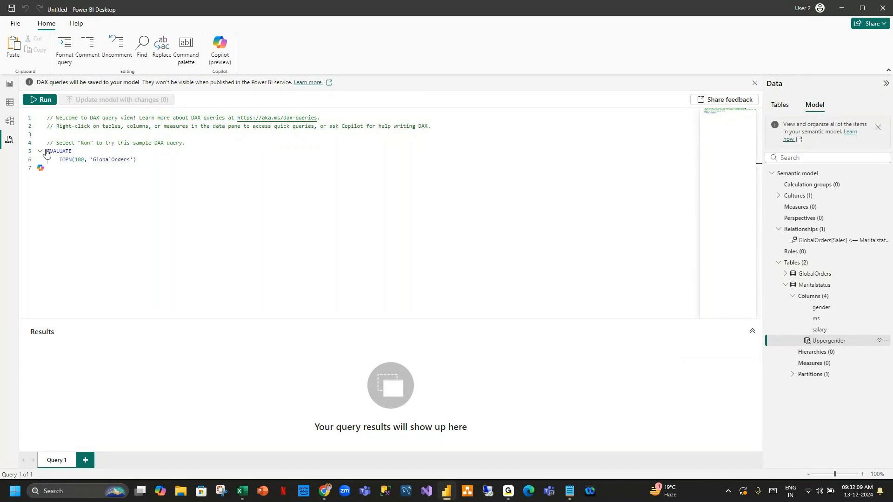
left_click_drag(50, 149, 97, 168)
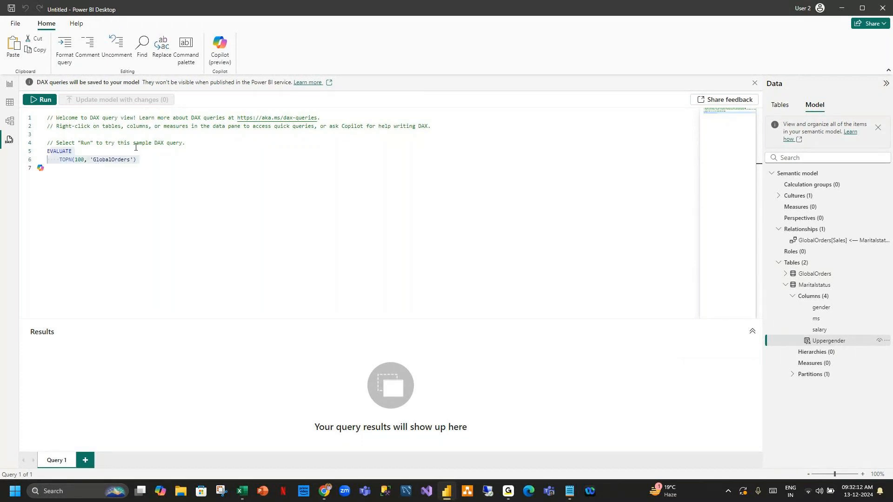
left_click(177, 176)
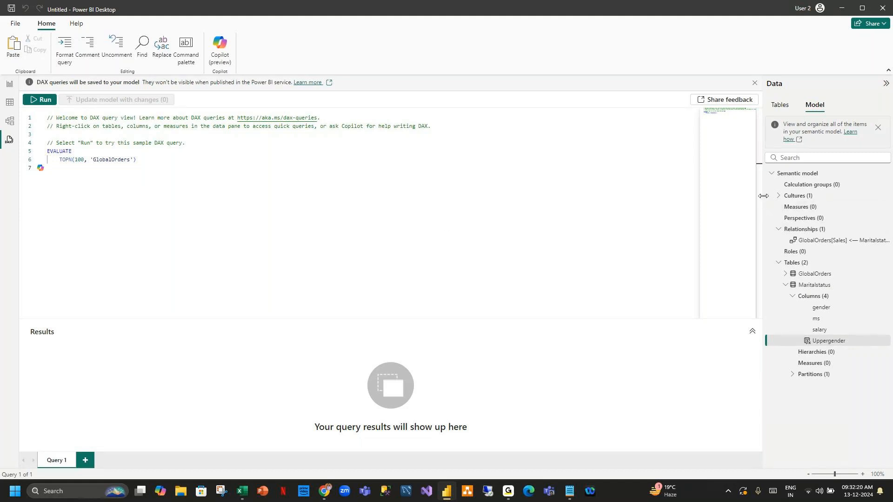
Widen the semantic model pane, collapse Maritalstatus, dismiss the DAX banner and return to Model view.
left_click_drag(763, 201, 729, 201)
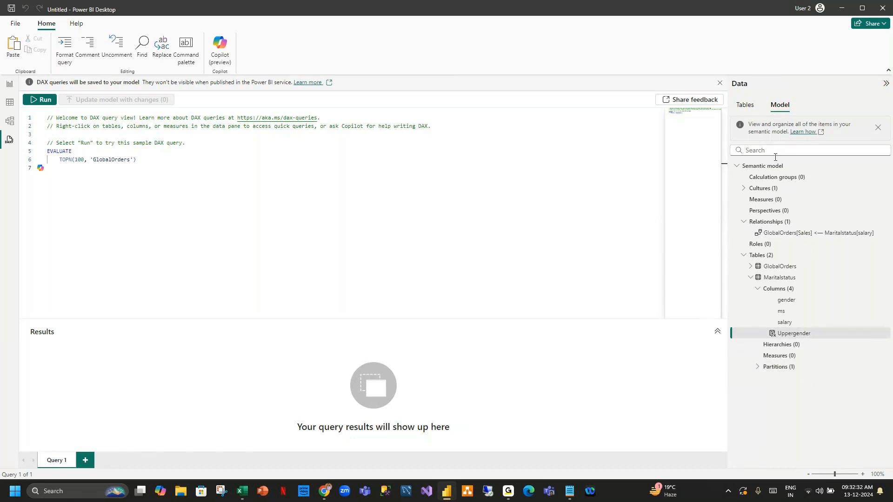
left_click(751, 277)
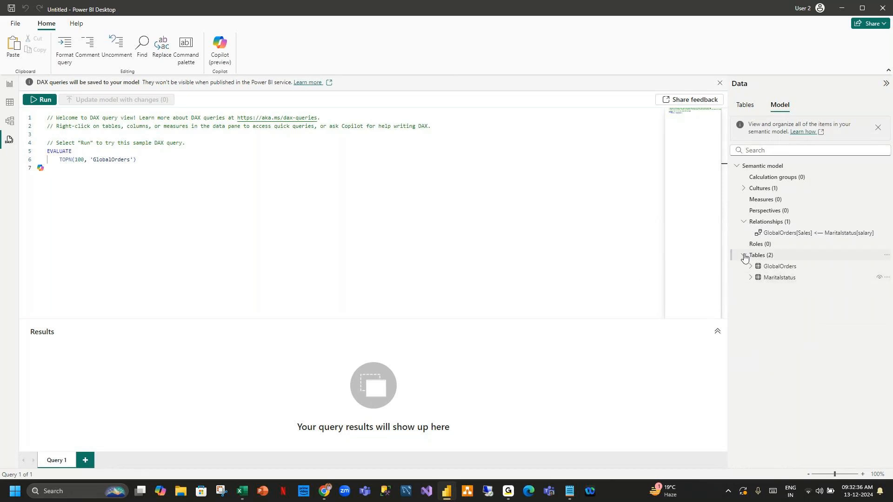
left_click(746, 223)
left_click(747, 224)
left_click(720, 82)
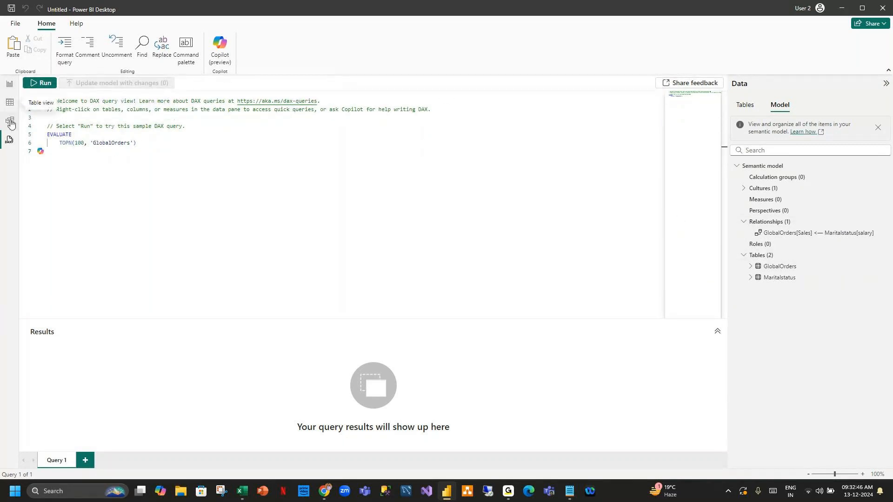
left_click(11, 122)
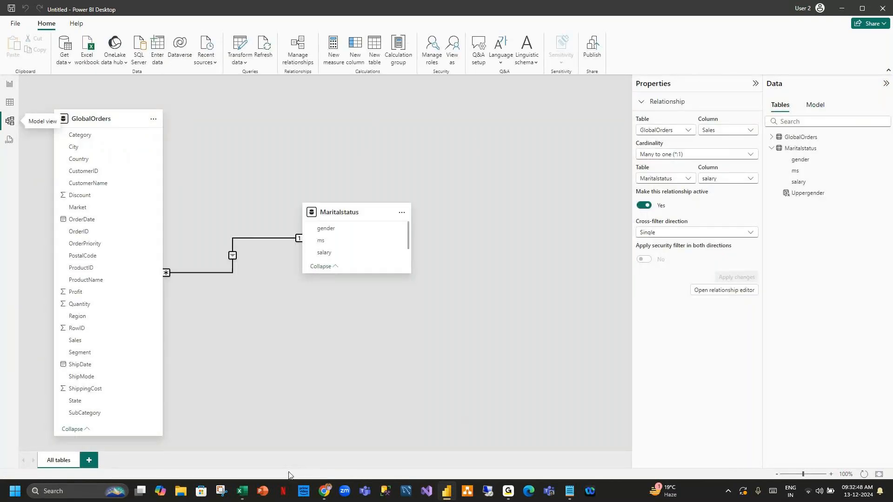
Bring up the SQL POWERBI DEMO notes and highlight the Power View and Power Pivot / Table View lines.
mouse_move(571, 493)
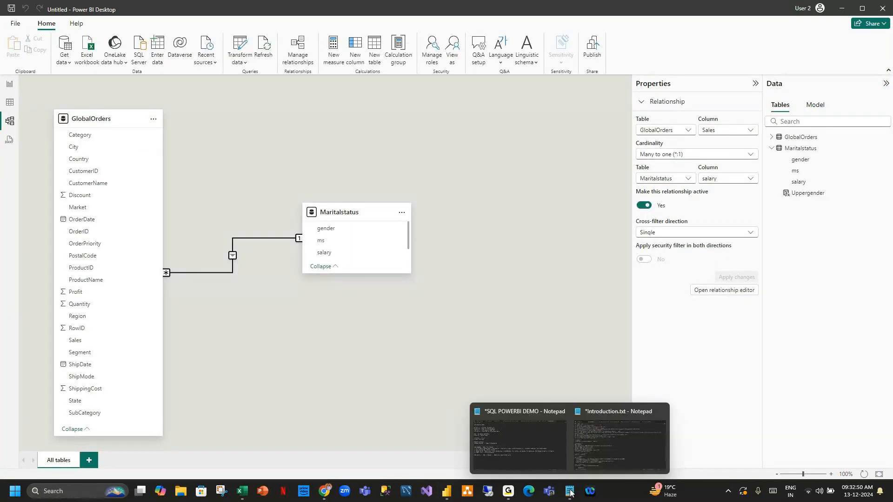
left_click(557, 443)
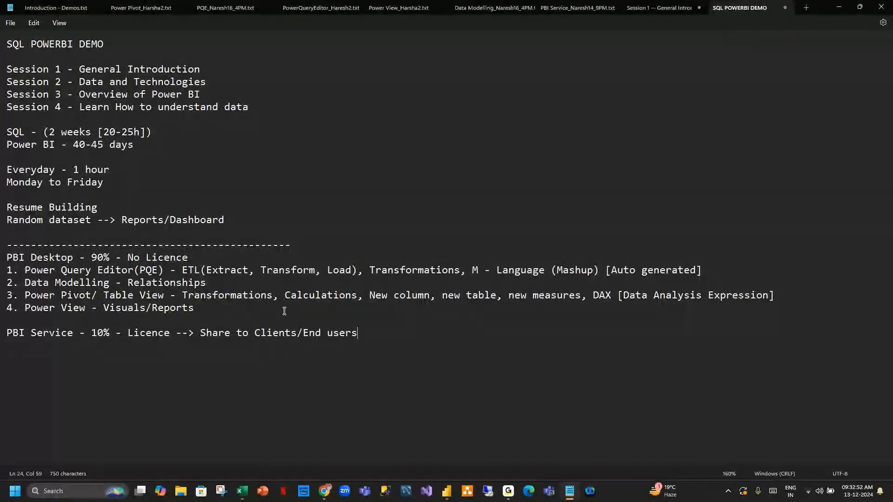
left_click_drag(284, 312, 7, 257)
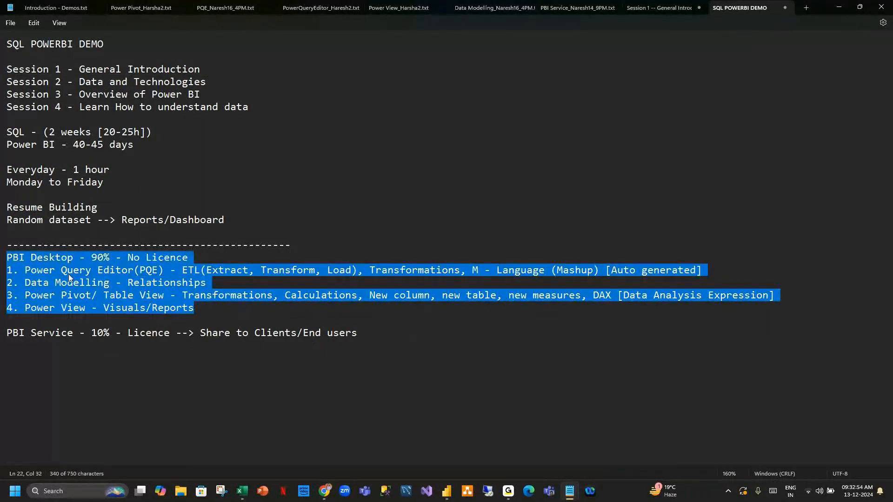
left_click_drag(210, 307, 1, 309)
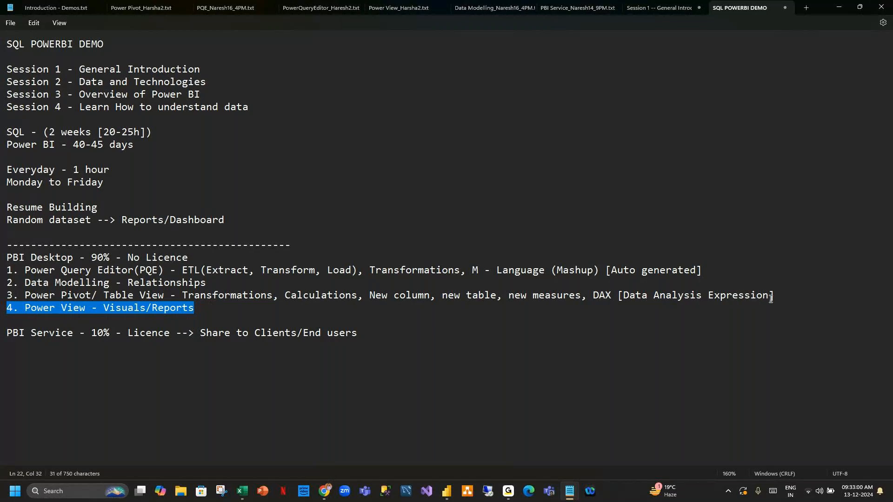
left_click_drag(780, 297, 15, 296)
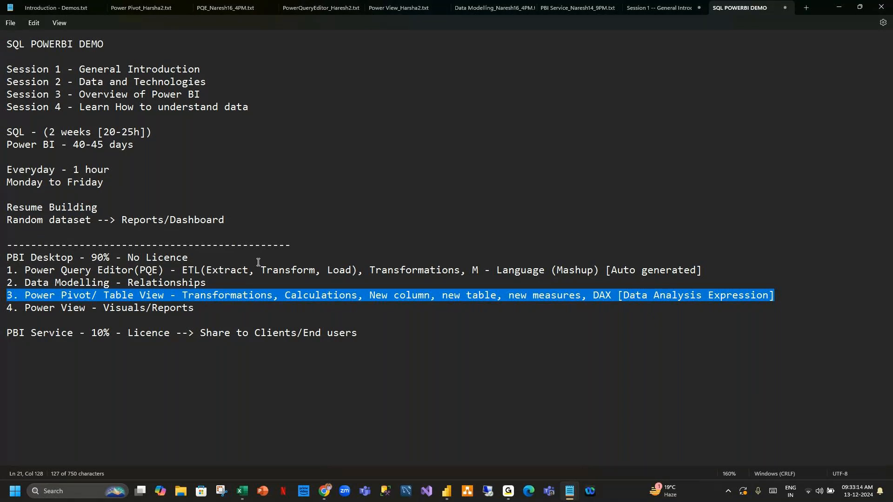
Highlight the Data Modelling – Relationships and Power Query Editor lines in the notes.
left_click_drag(215, 282, 1, 290)
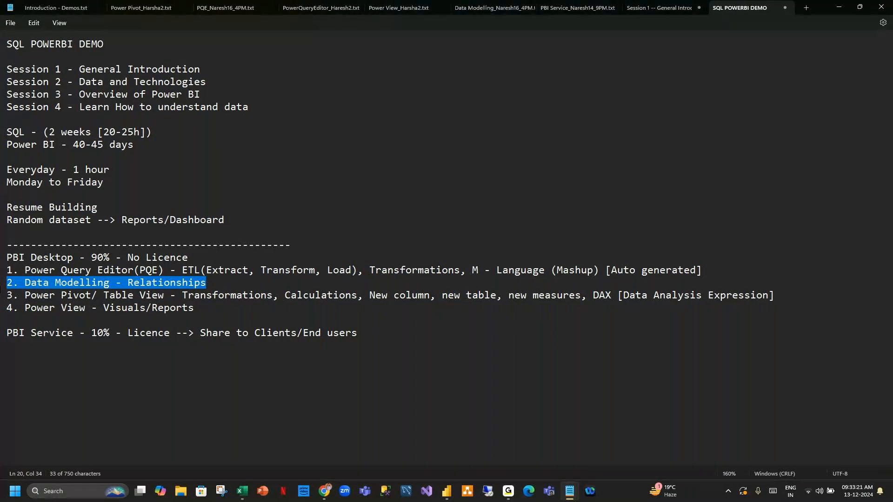
left_click(704, 270)
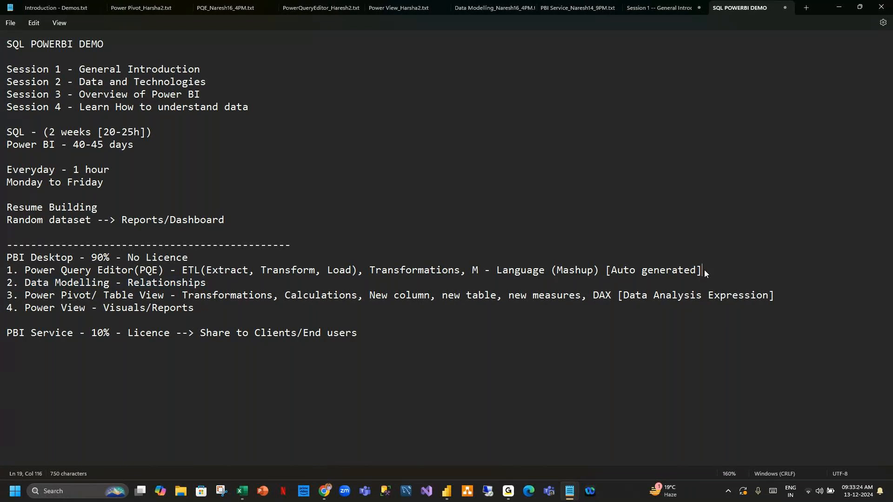
left_click_drag(707, 270, 1, 273)
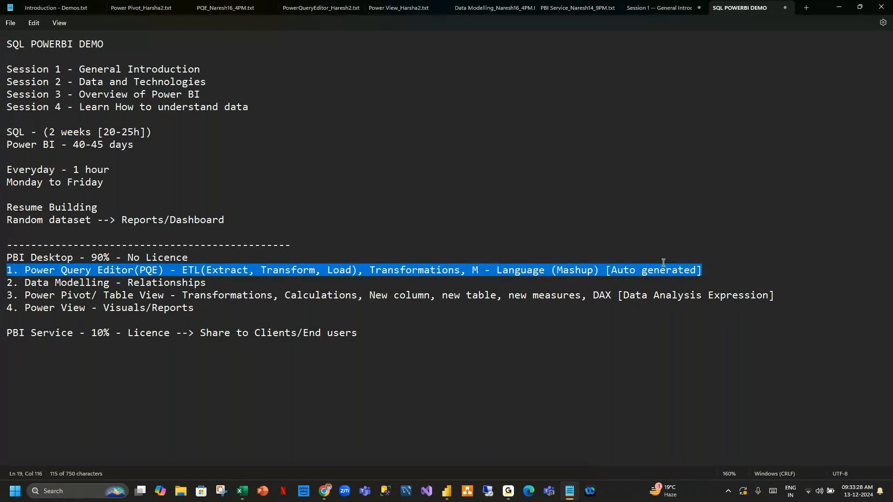
left_click(706, 268)
left_click_drag(706, 269, 4, 272)
Return to Power BI Desktop's Report view and launch Transform data for the GlobalOrders query.
left_click(446, 491)
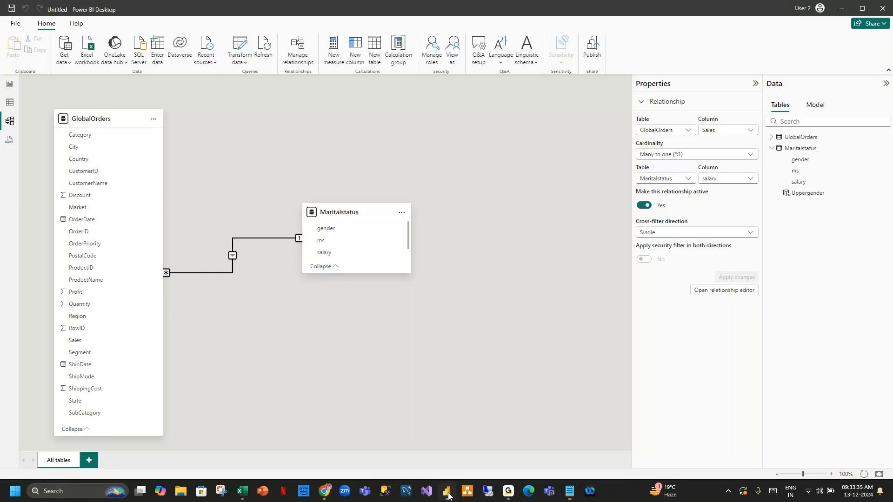
left_click(419, 168)
left_click(10, 87)
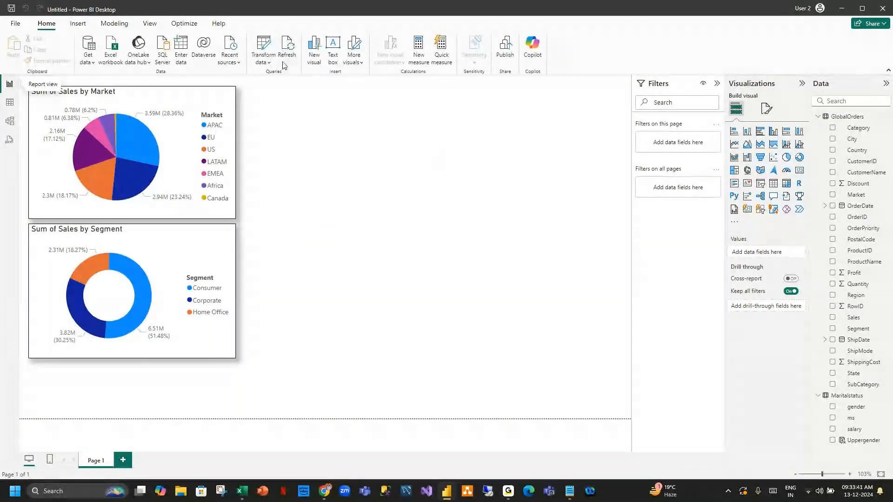
left_click(263, 45)
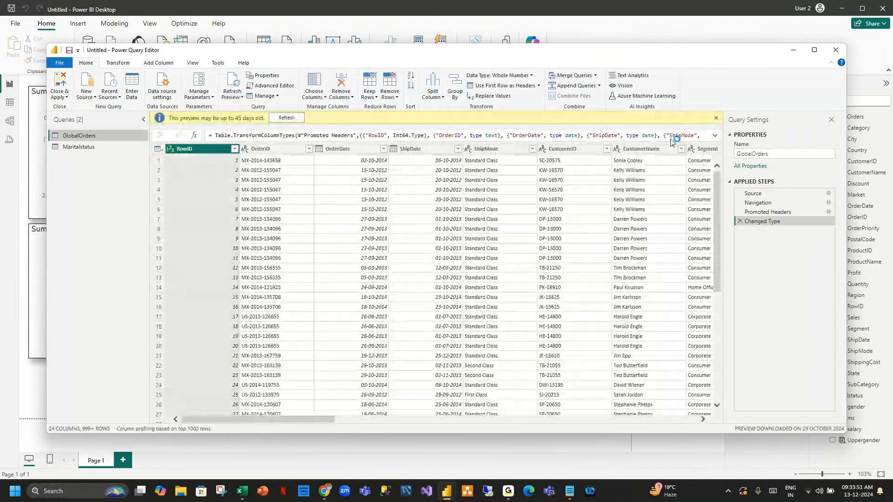
Refresh the outdated GlobalOrders preview and inspect the Source step's sheet list and formula.
left_click(302, 119)
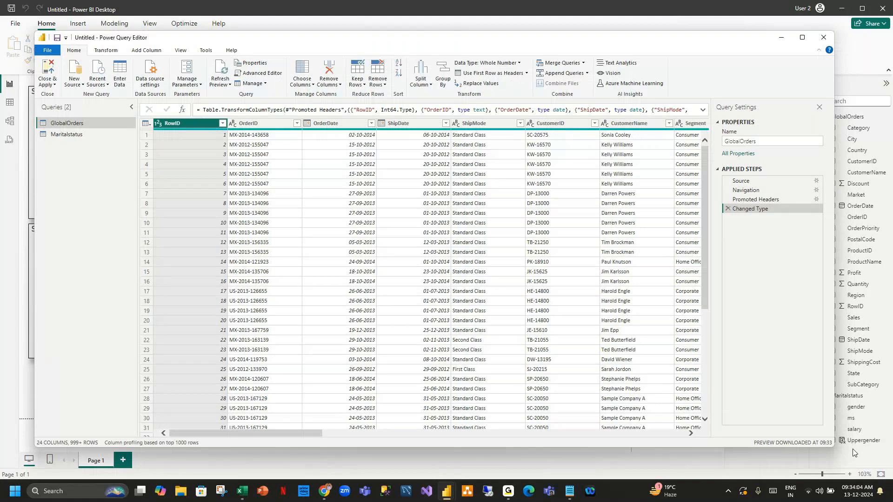
left_click(741, 181)
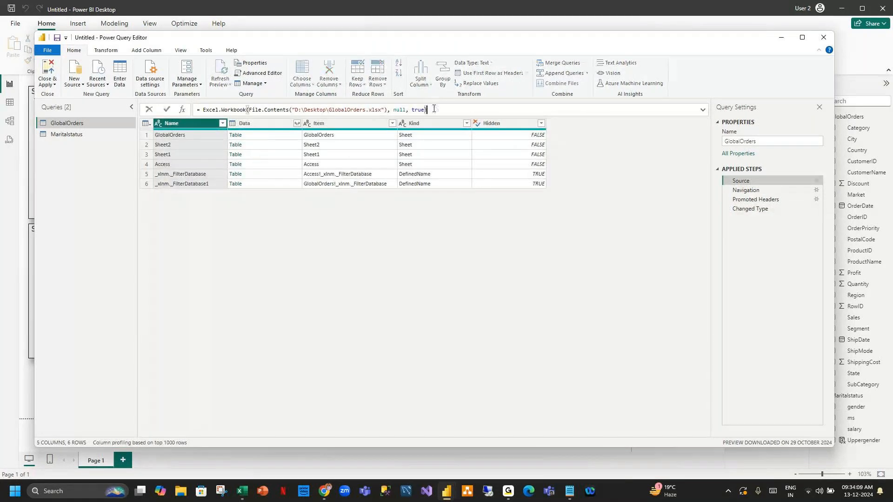
left_click_drag(427, 109, 211, 110)
left_click(342, 110)
left_click(745, 191)
Step through Navigation, Promoted Headers and Changed Type, then open the Advanced Editor.
left_click(745, 191)
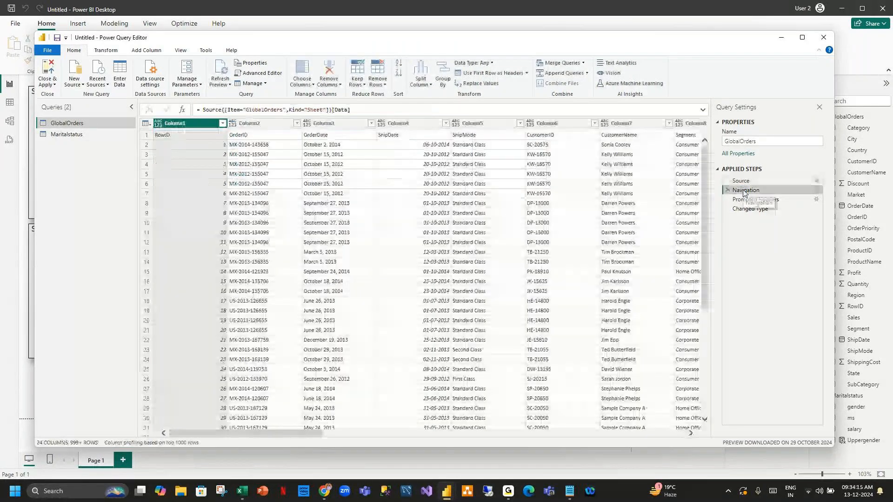
left_click_drag(359, 111, 189, 111)
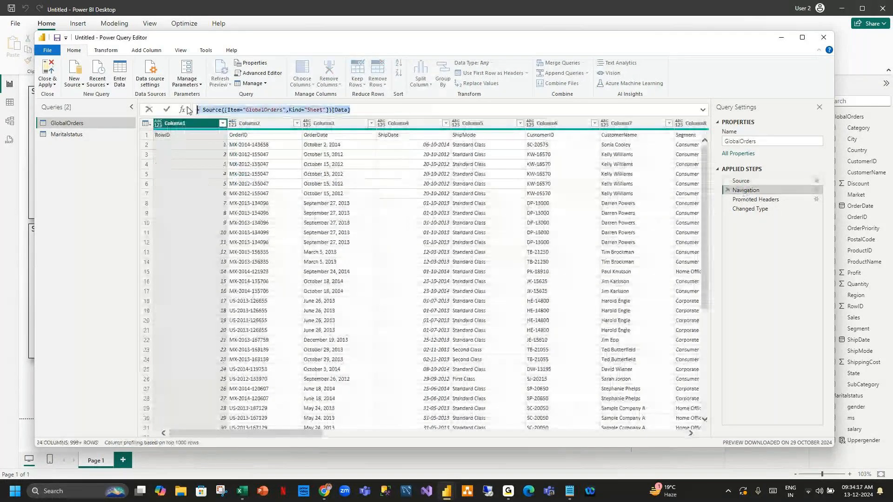
left_click(356, 110)
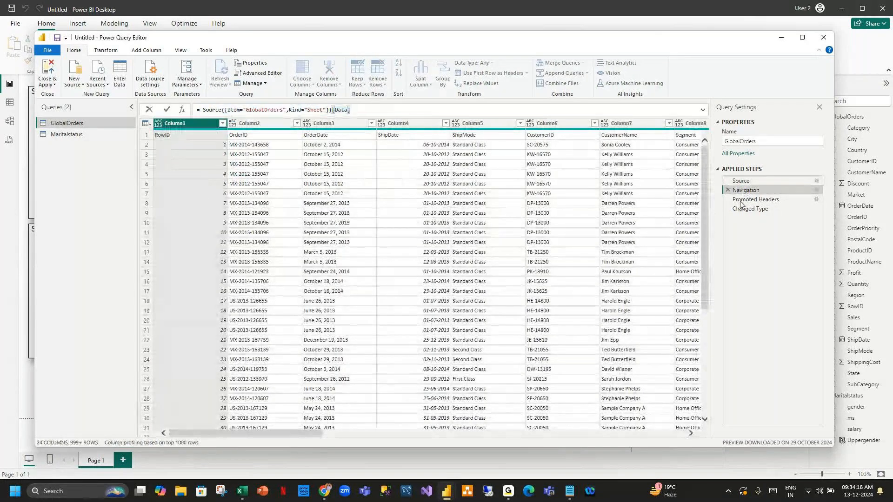
left_click(748, 200)
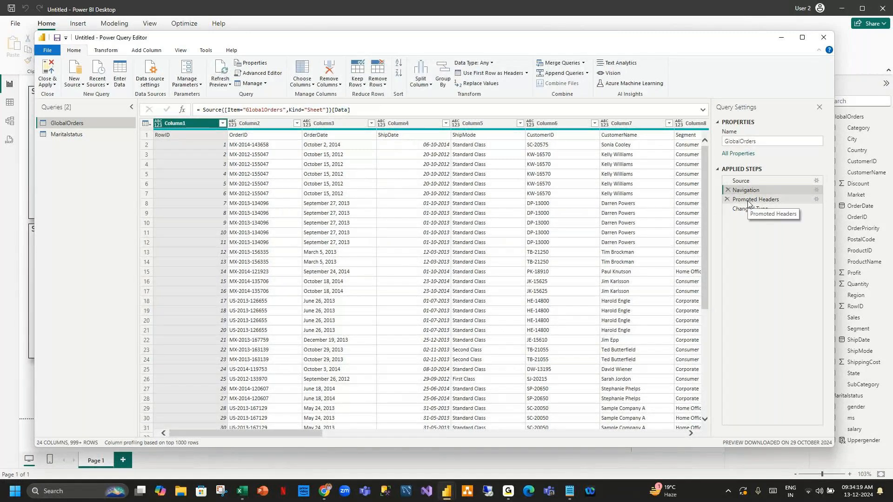
left_click(748, 201)
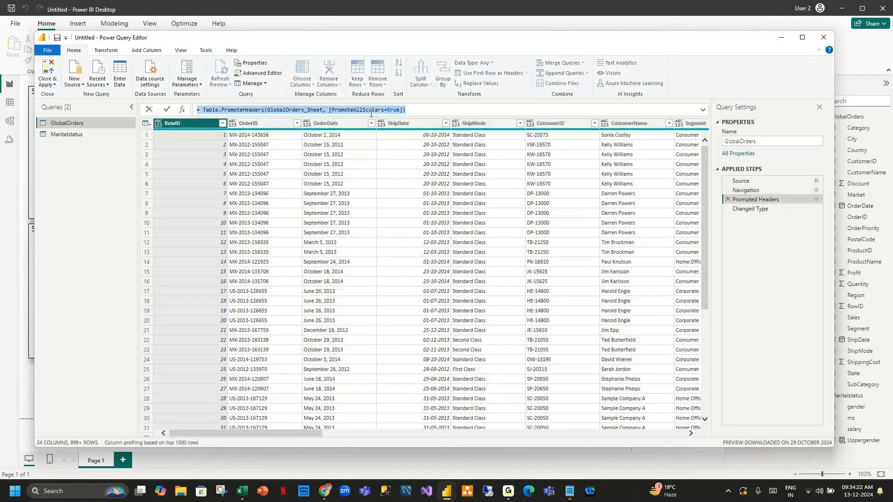
left_click(448, 107)
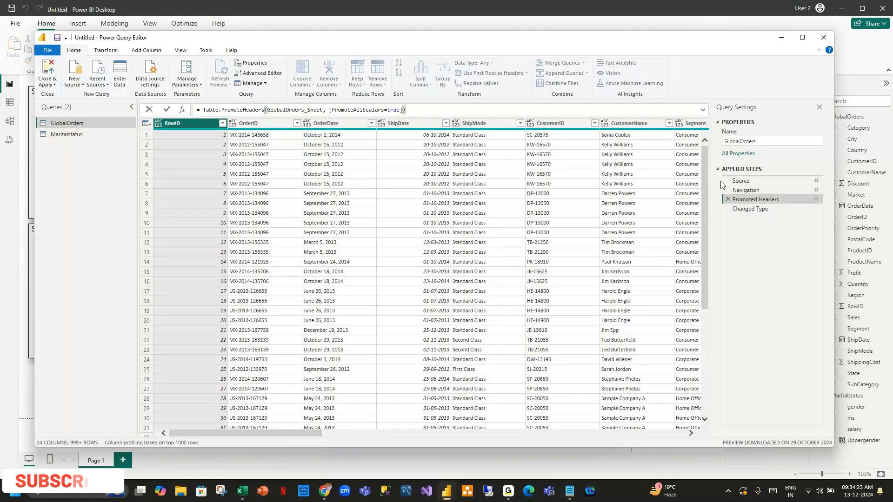
left_click(750, 209)
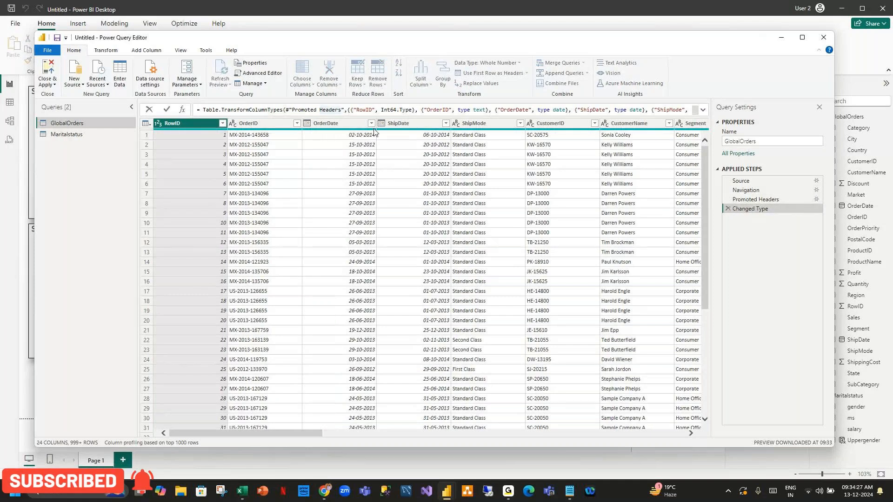
left_click(258, 73)
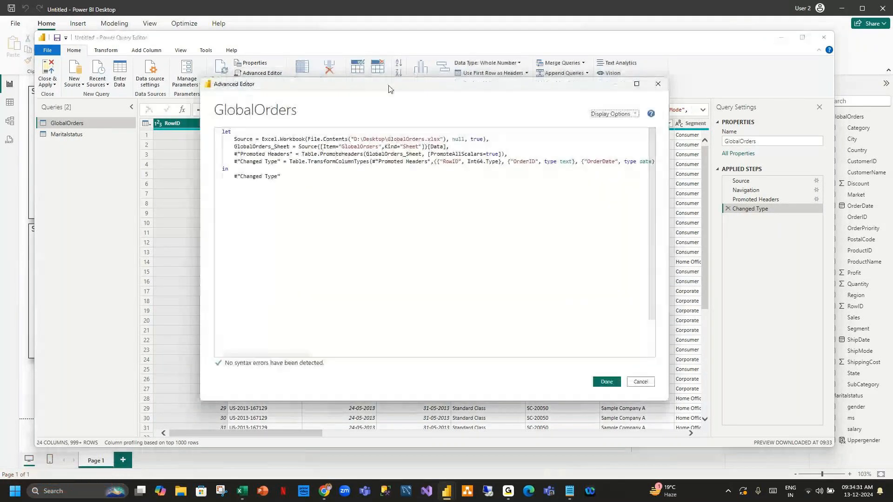
Move the Advanced Editor aside to view the data, then close it with Done.
left_click_drag(389, 89, 304, 58)
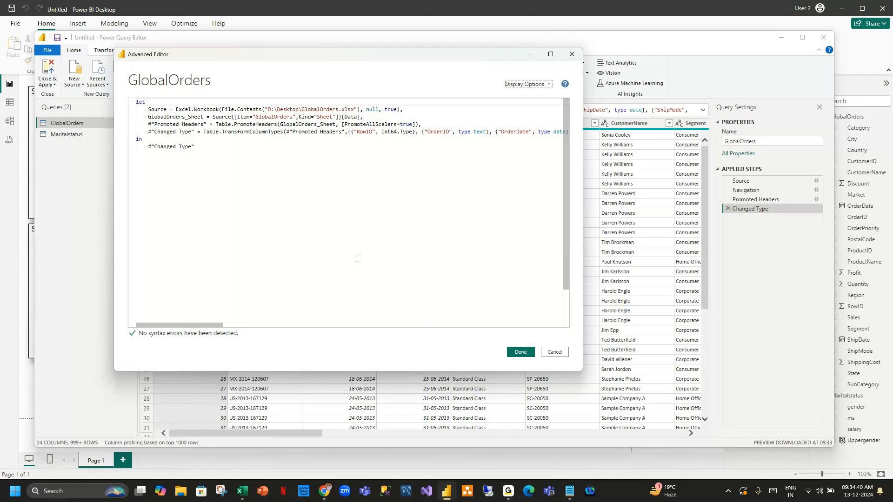
left_click(520, 352)
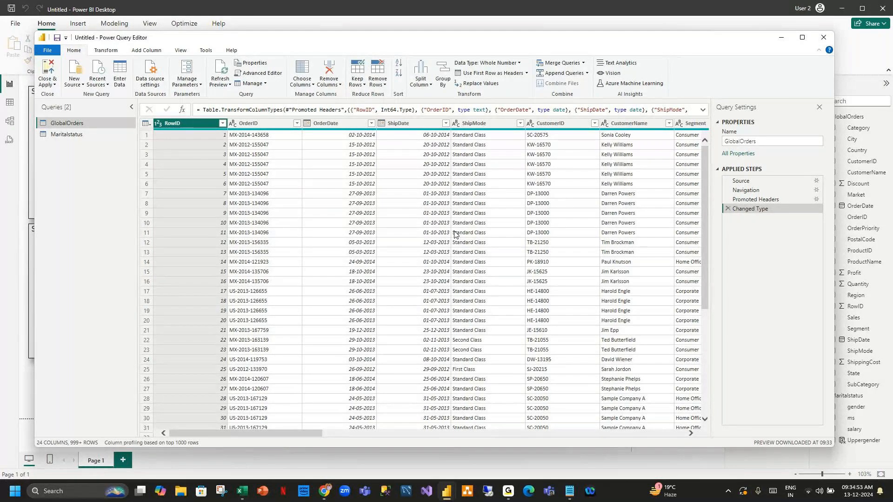
Minimise Power Query Editor and Power BI Desktop, highlight the PBI Service note line, then switch to Chrome.
left_click(782, 39)
left_click(837, 7)
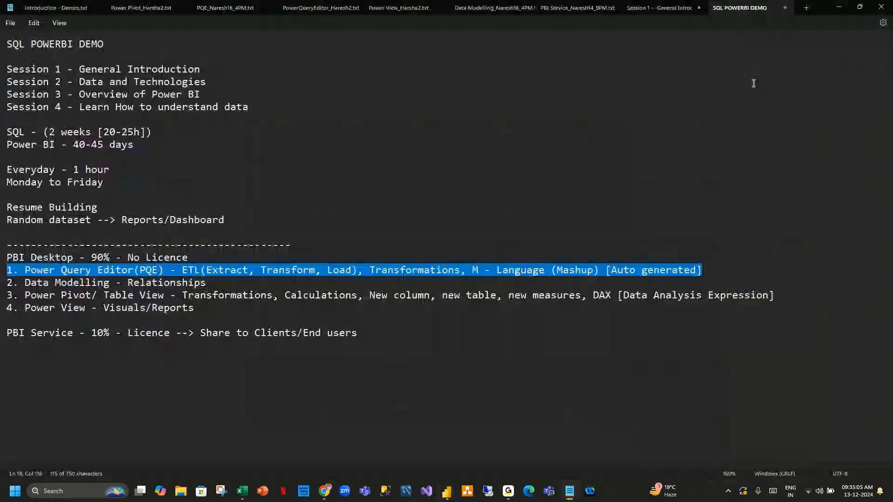
left_click(719, 264)
left_click_drag(348, 342, 3, 333)
left_click(479, 349)
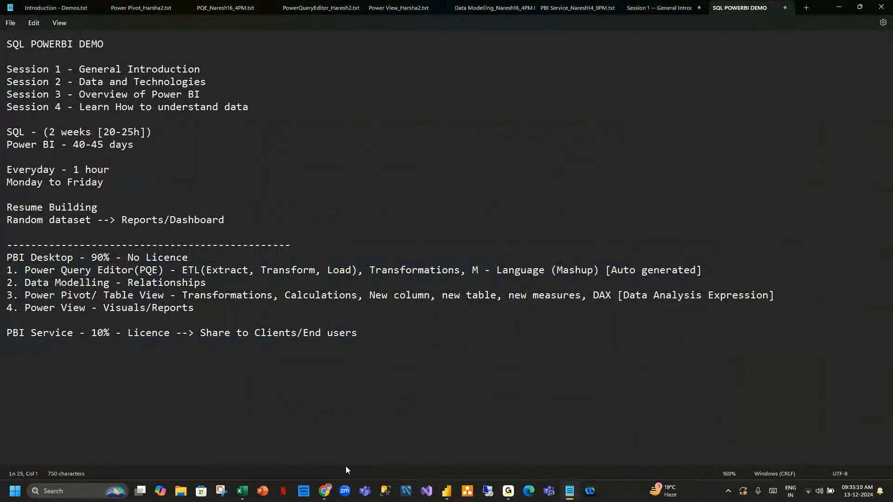
left_click(325, 491)
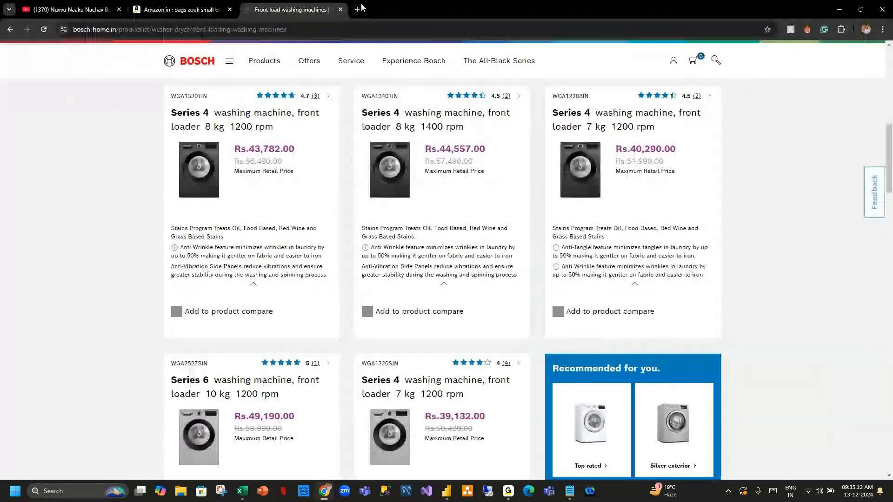
Open app.powerbi.com in a new tab and sign in with the account.
key("ctrl+t")
left_click(304, 30)
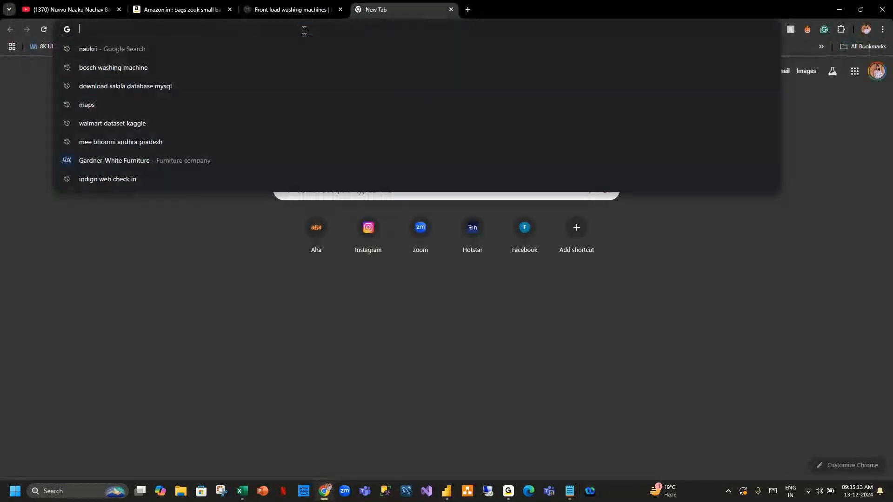
type("app")
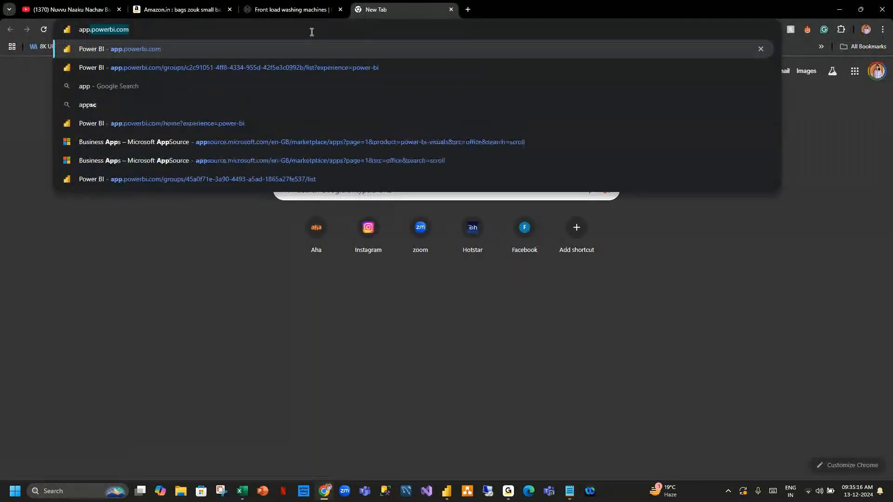
key("Return")
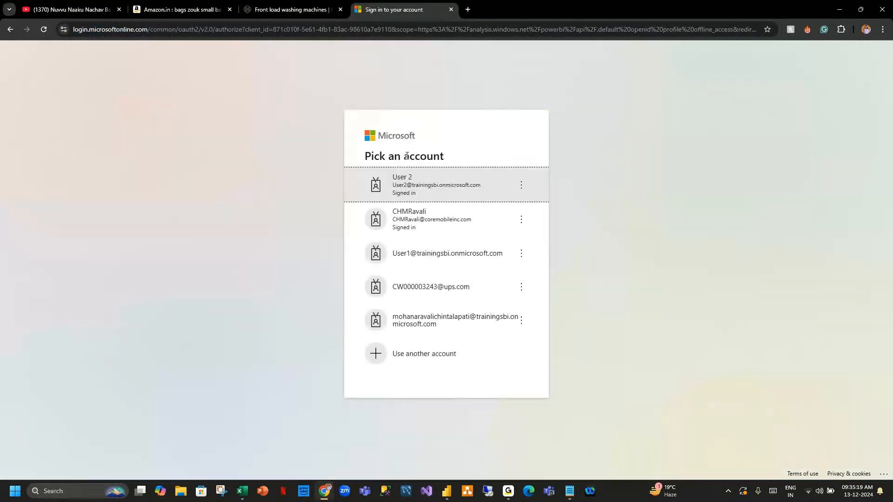
left_click(438, 189)
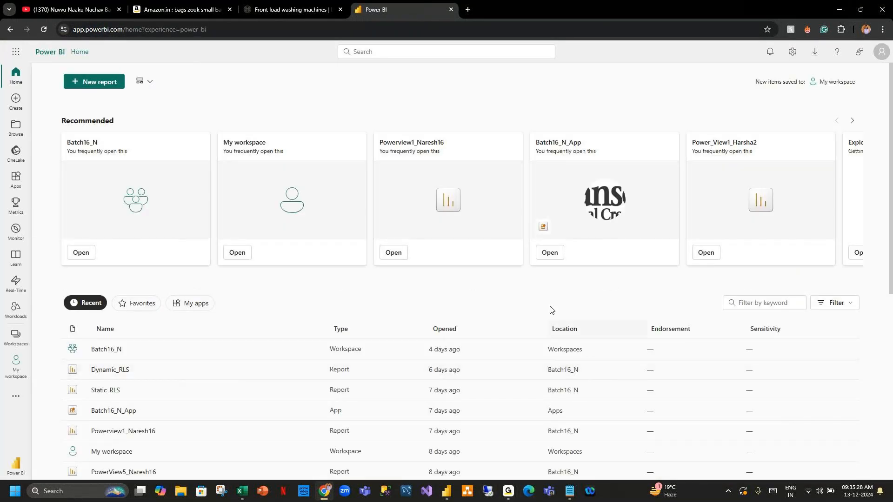
Open the Batch2_H workspace and view Page 1 and Page 2 of Power_View1_Harsha2.
left_click(16, 336)
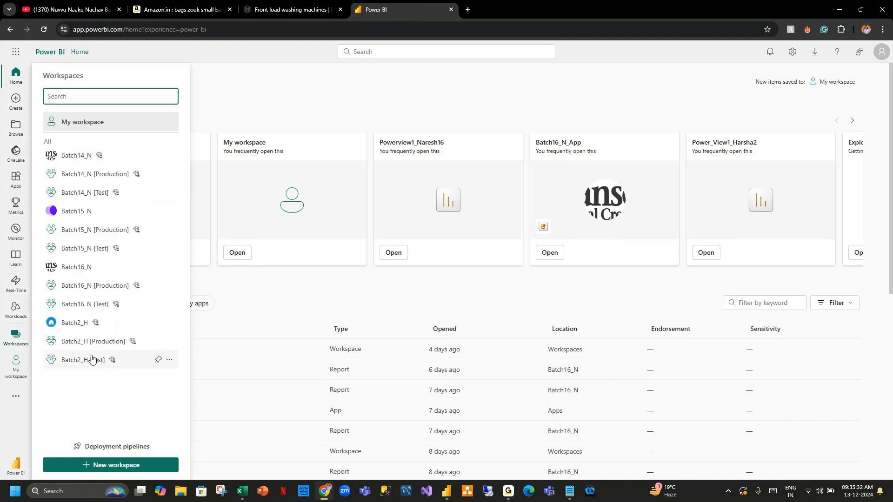
left_click(89, 329)
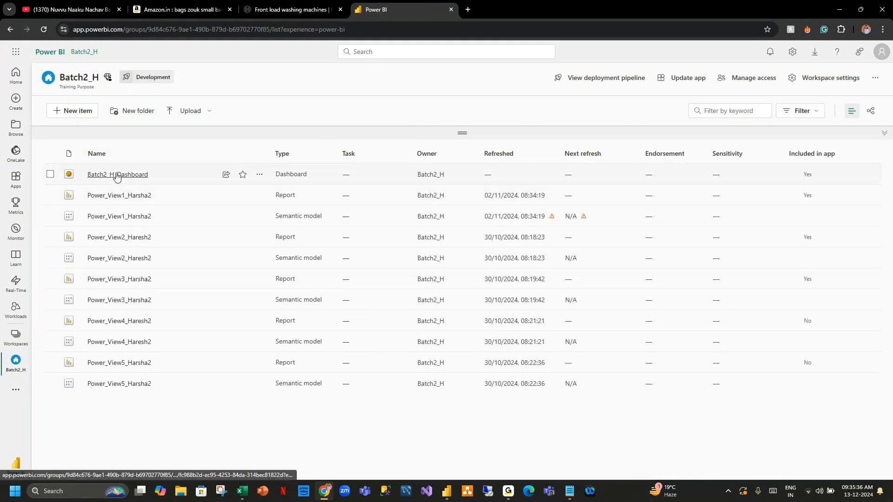
left_click(119, 195)
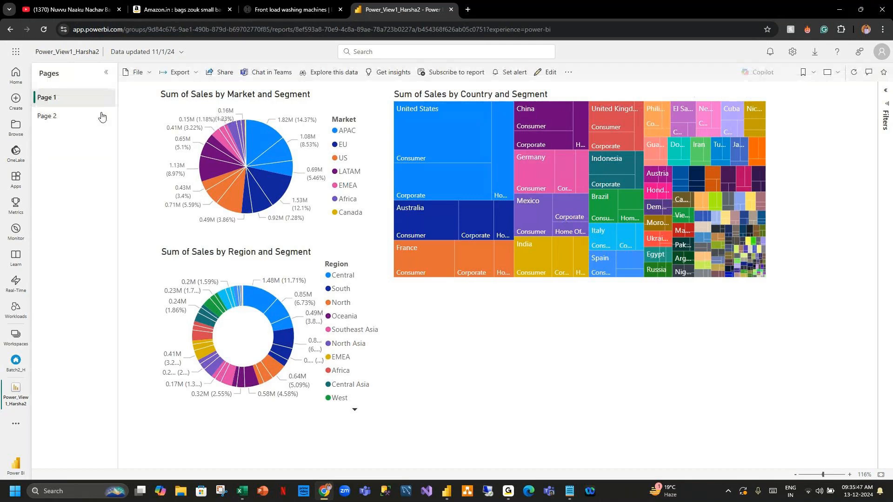
left_click(71, 121)
left_click(47, 97)
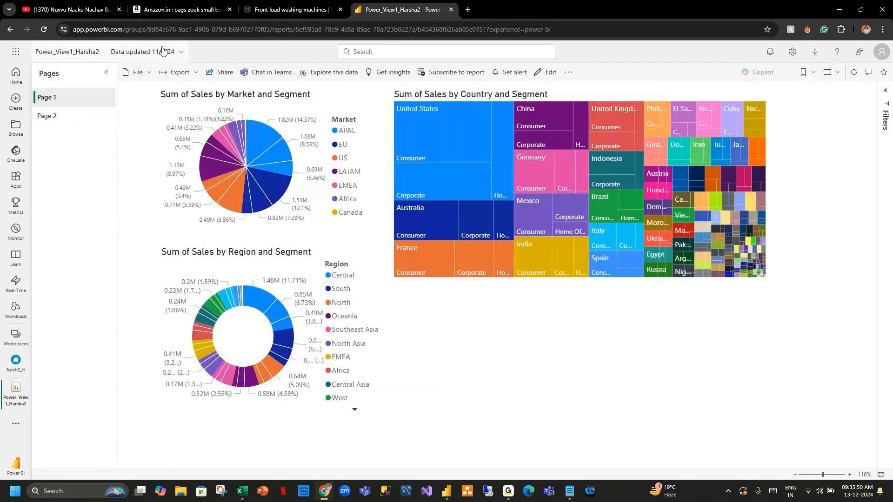
Check the report's data update time, then open Batch2_H_Dashboard from the workspace.
left_click(163, 52)
left_click(16, 363)
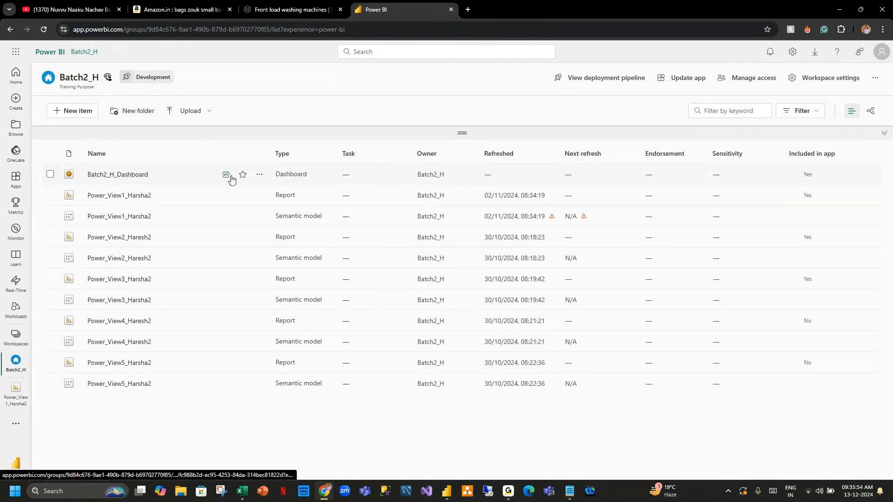
left_click(138, 175)
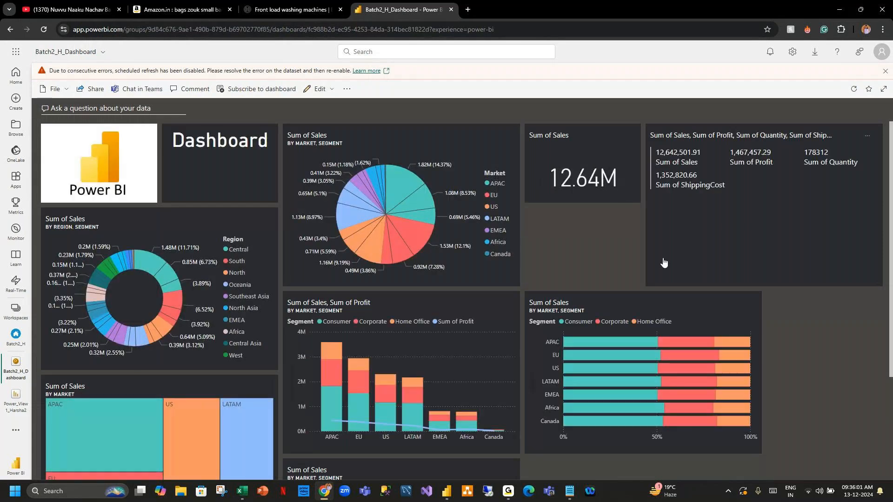
Scroll through the dashboard tiles and dismiss the scheduled refresh error warning.
scroll(577, 244, "down", 3)
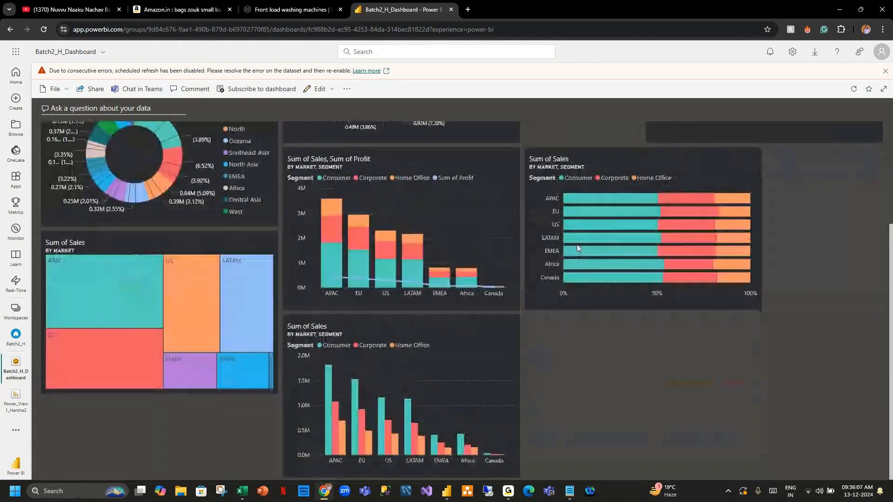
scroll(578, 250, "up", 3)
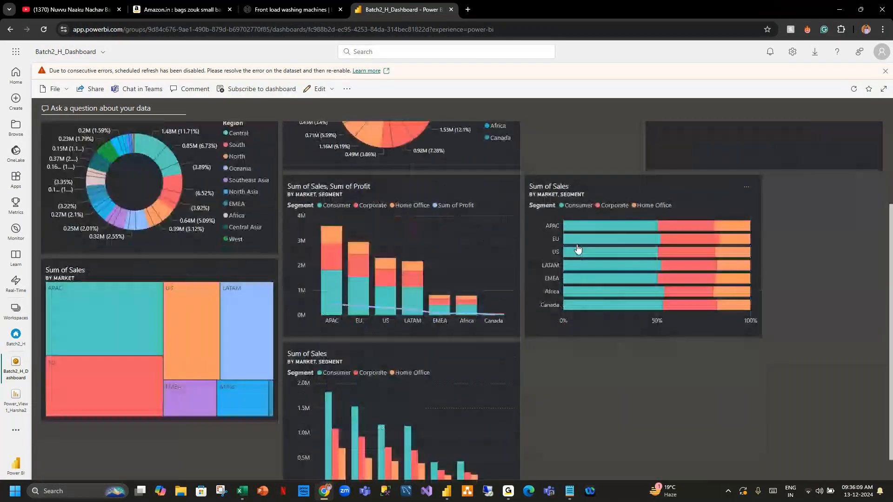
scroll(578, 249, "down", 3)
scroll(577, 249, "up", 3)
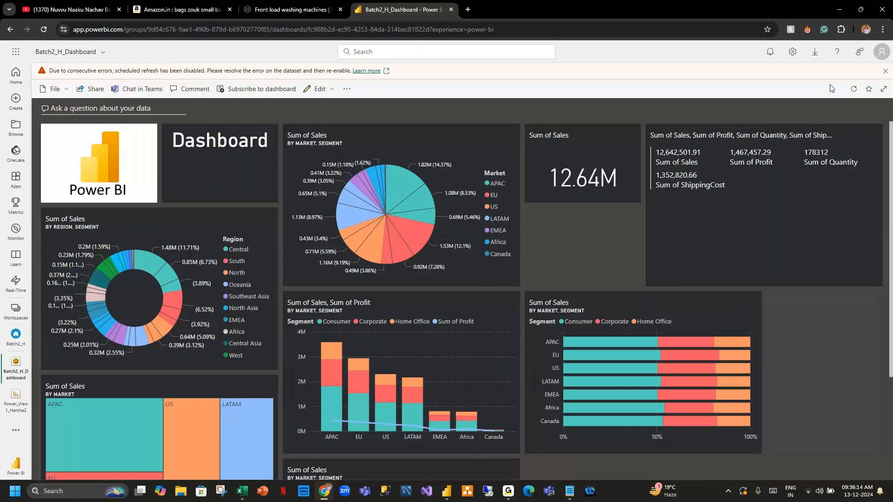
left_click(886, 72)
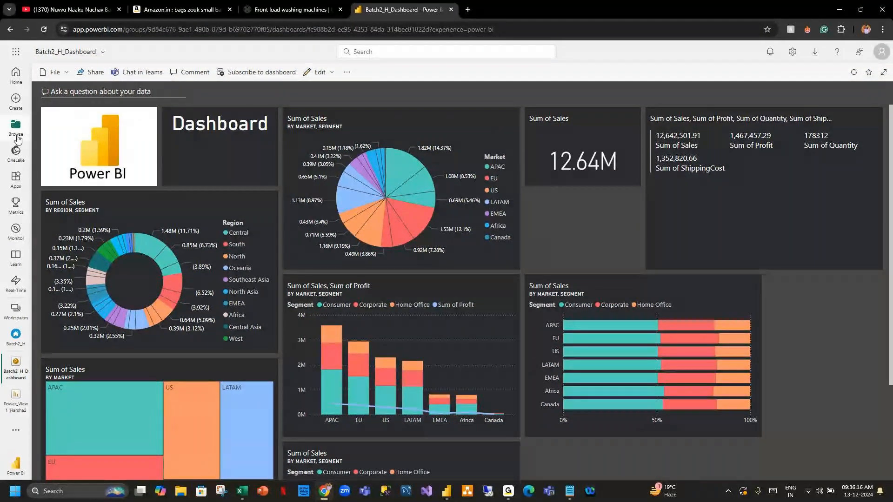
Go to the Power BI Home page, then restore and minimise Chrome.
left_click(16, 76)
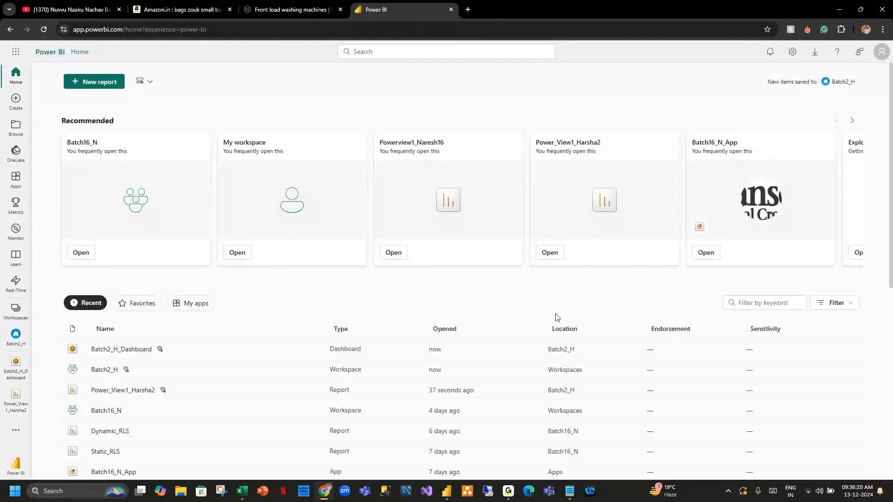
left_click(854, 10)
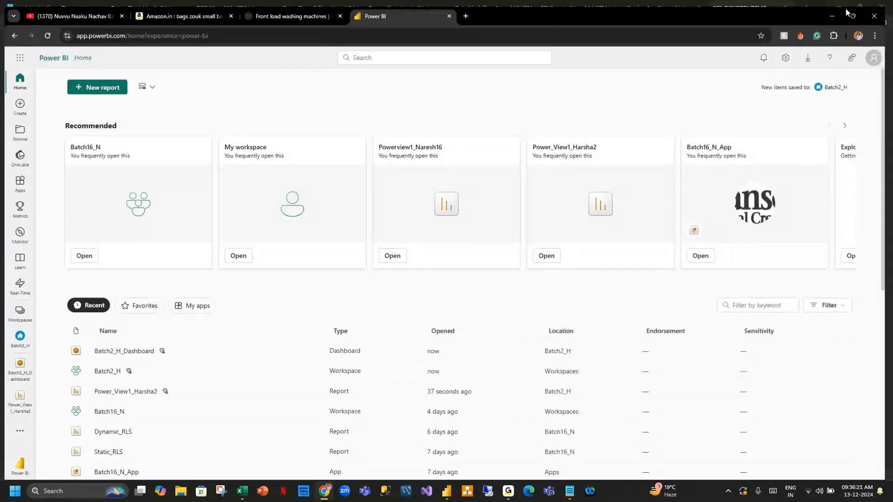
left_click(832, 16)
left_click(11, 260)
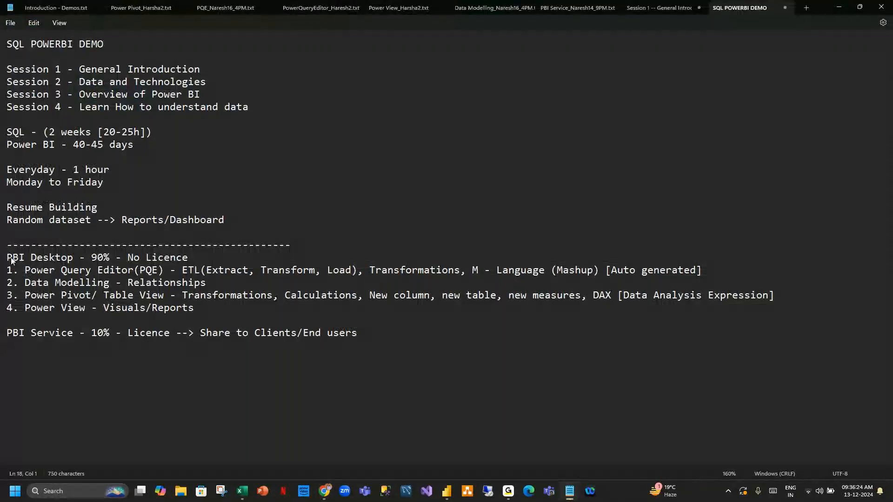
left_click_drag(11, 259, 359, 335)
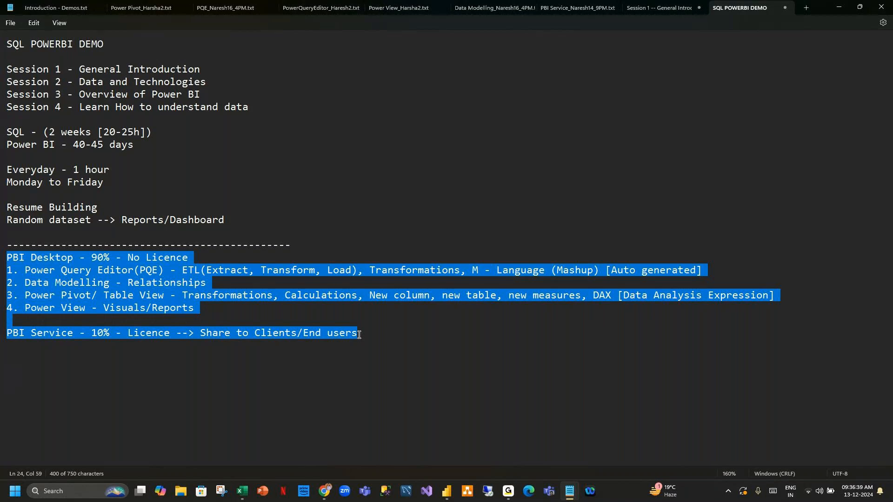
left_click(508, 493)
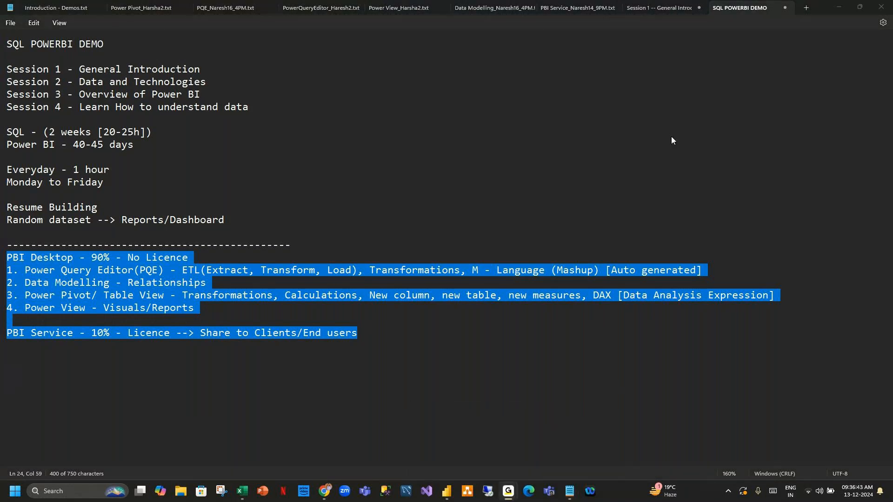
left_click(834, 8)
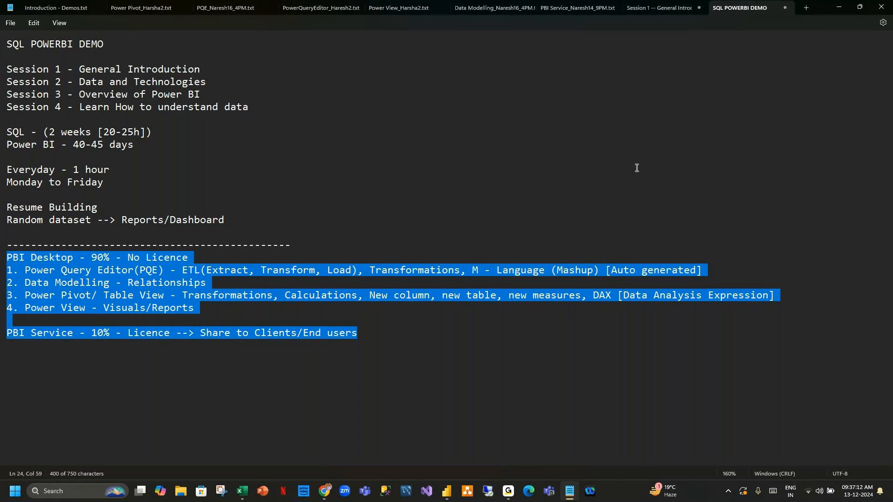
left_click(226, 144)
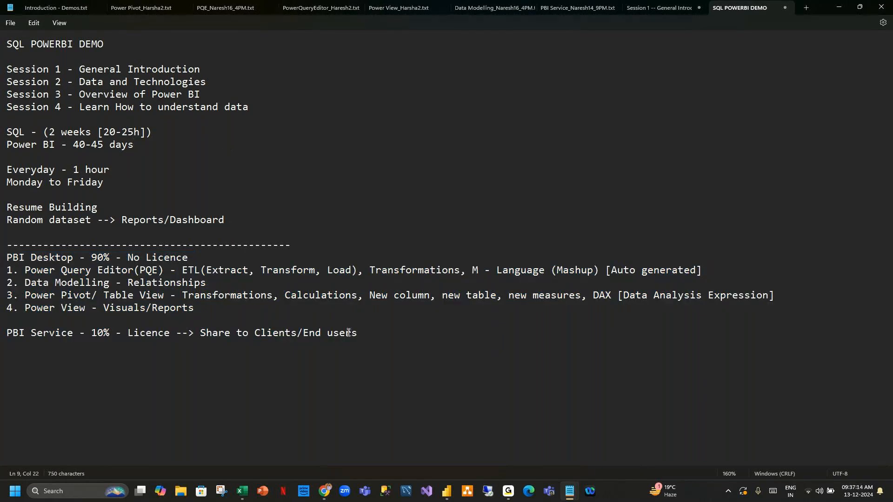
left_click_drag(358, 335, 6, 257)
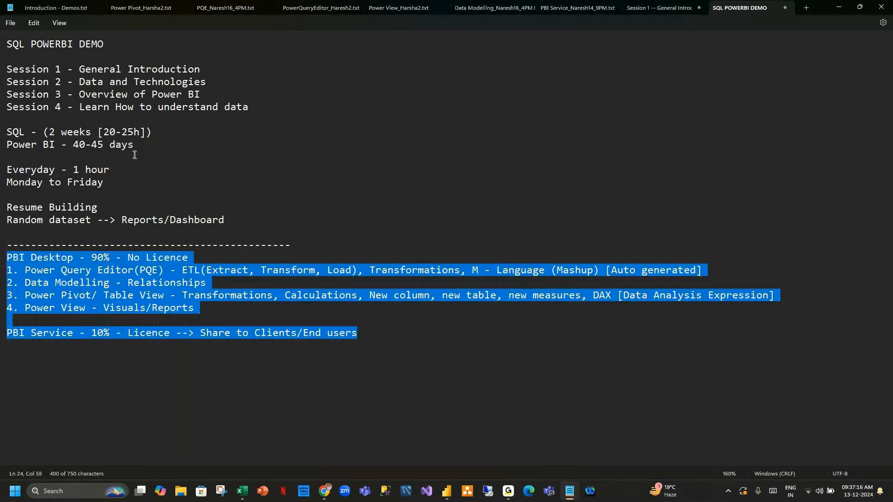
left_click_drag(201, 94, 2, 95)
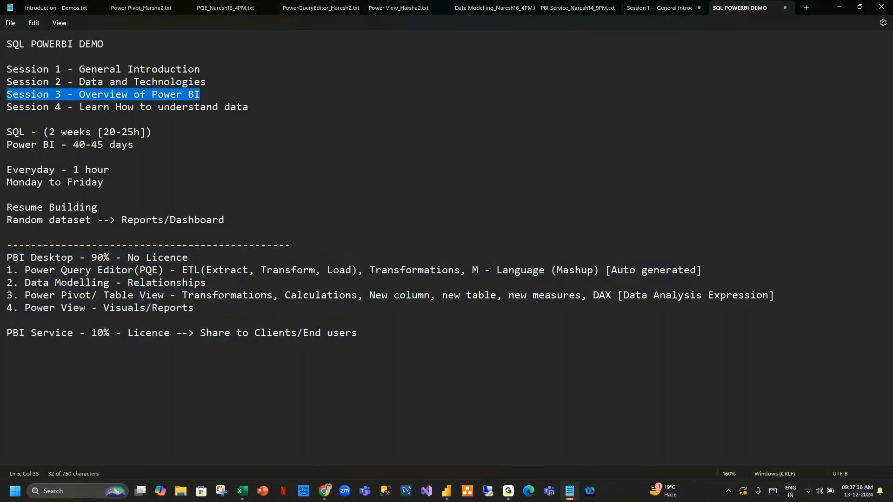
left_click(274, 106)
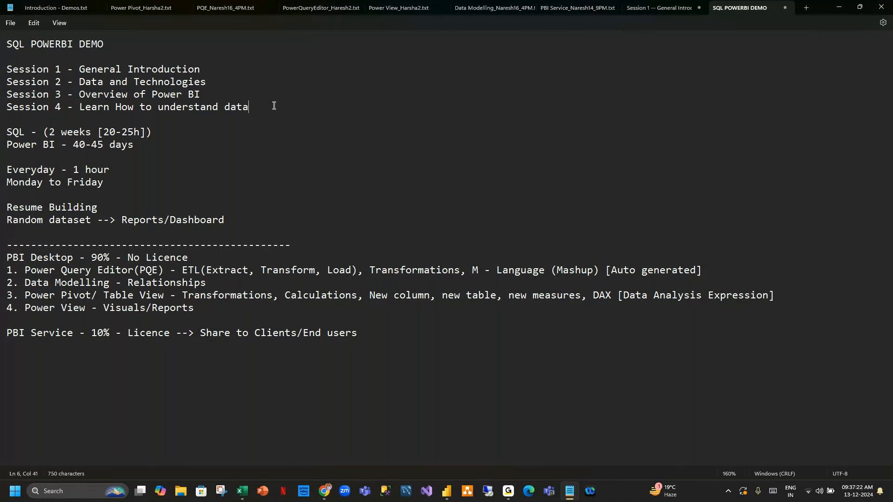